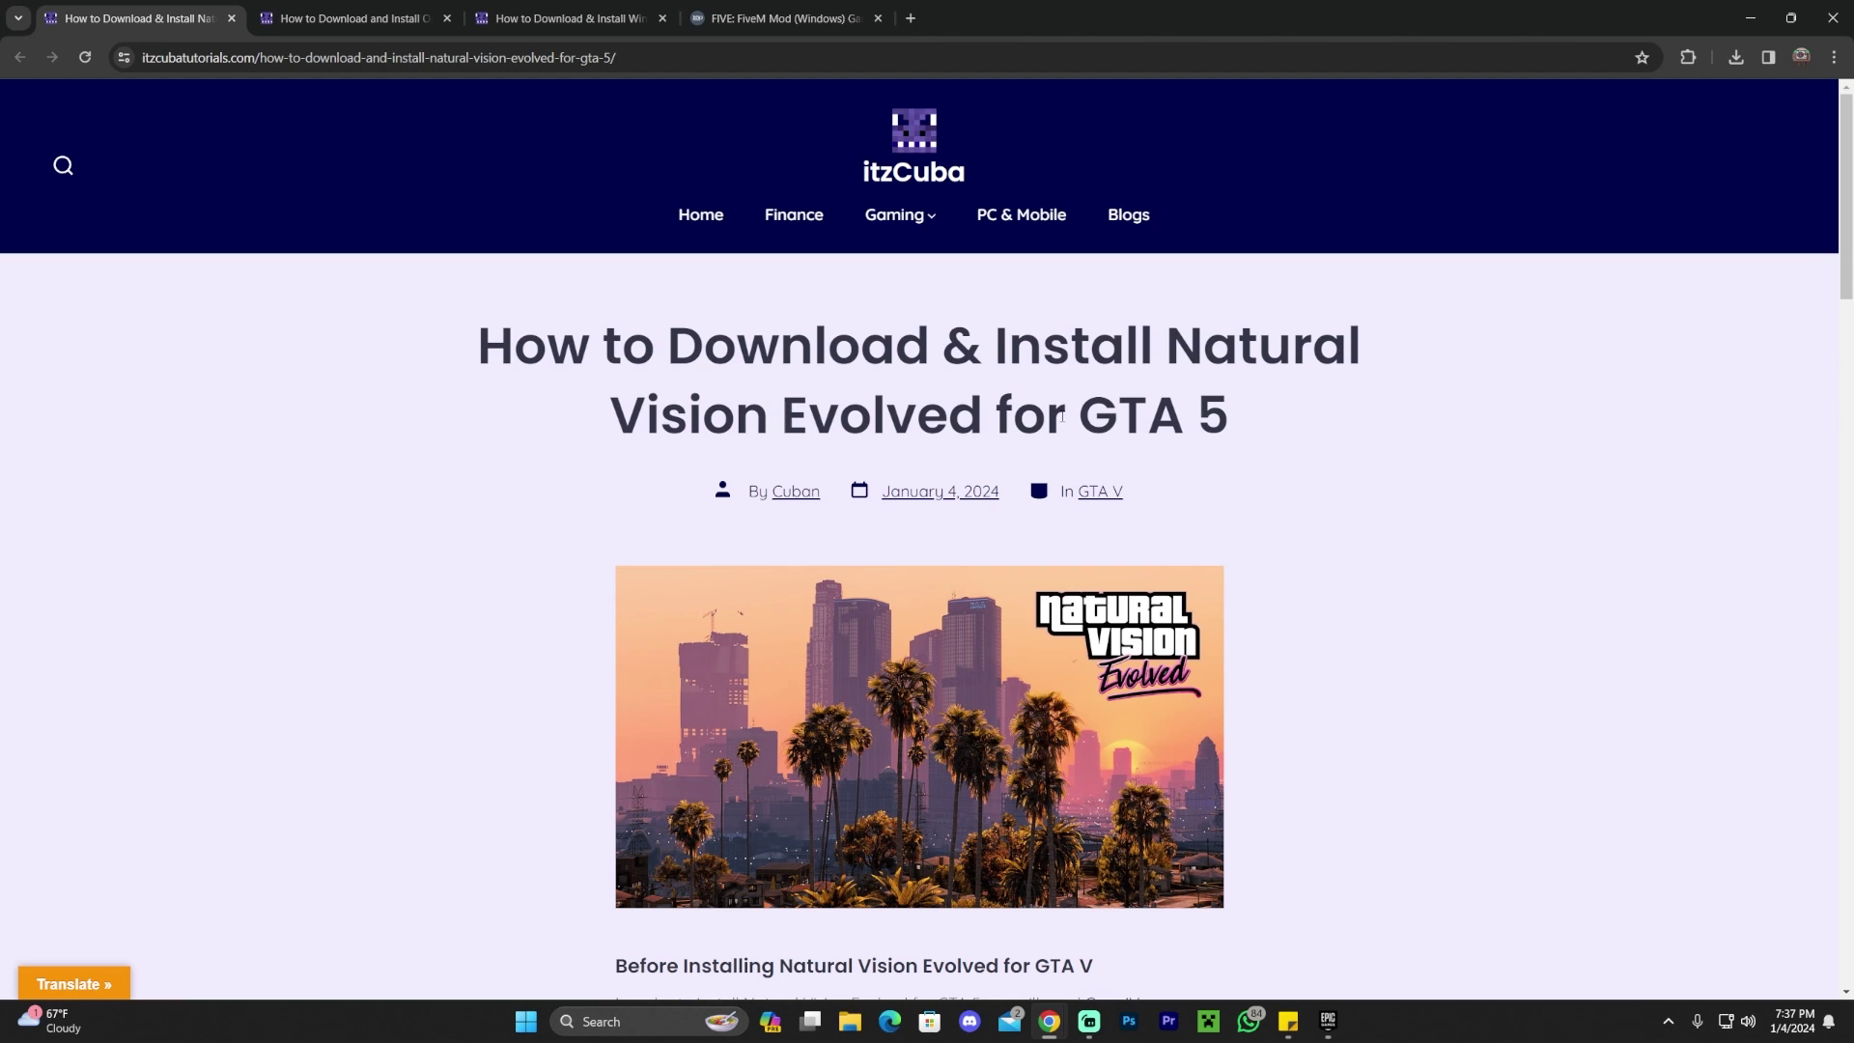
{"action": "scroll", "coordinate": [919, 531], "scroll_direction": "down", "scroll_amount": 1}
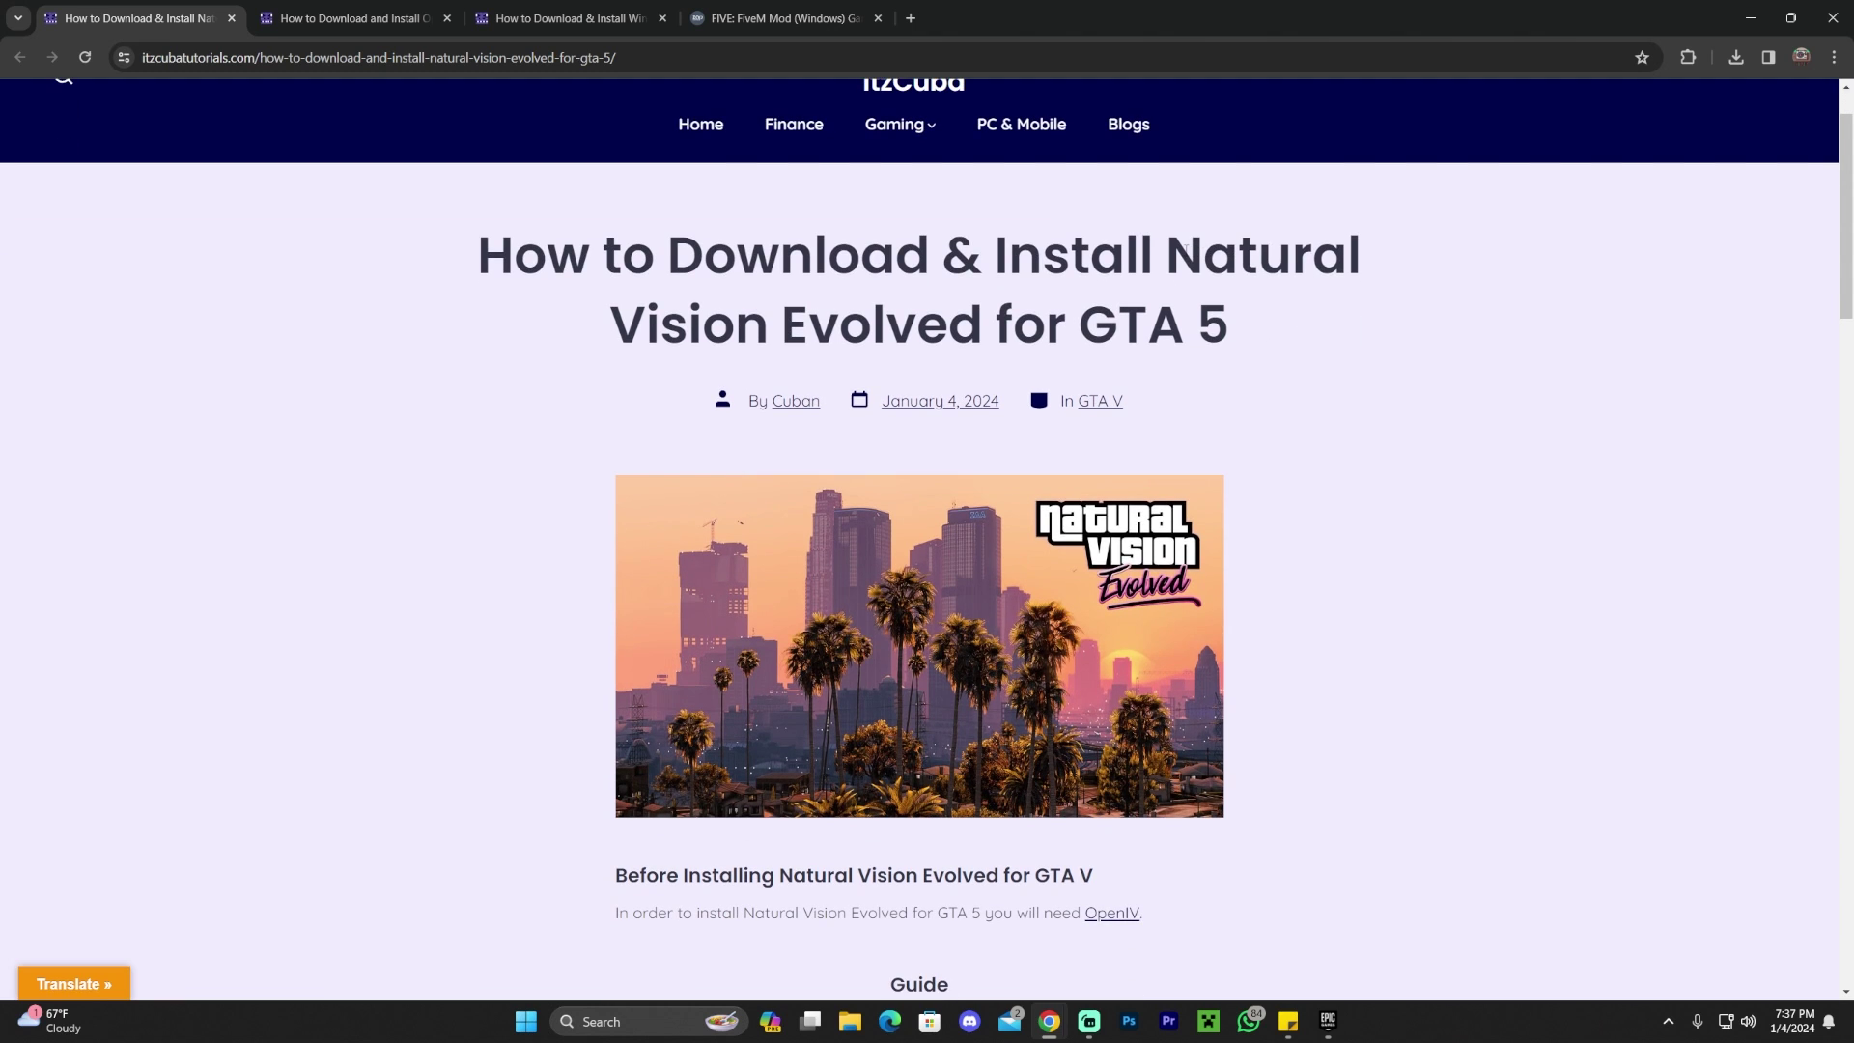
{"action": "left_click_drag", "start_coordinate": [1200, 256], "coordinate": [1318, 256]}
{"action": "left_click_drag", "start_coordinate": [840, 324], "coordinate": [871, 325]}
{"action": "scroll", "coordinate": [1232, 346], "scroll_direction": "down", "scroll_amount": 15}
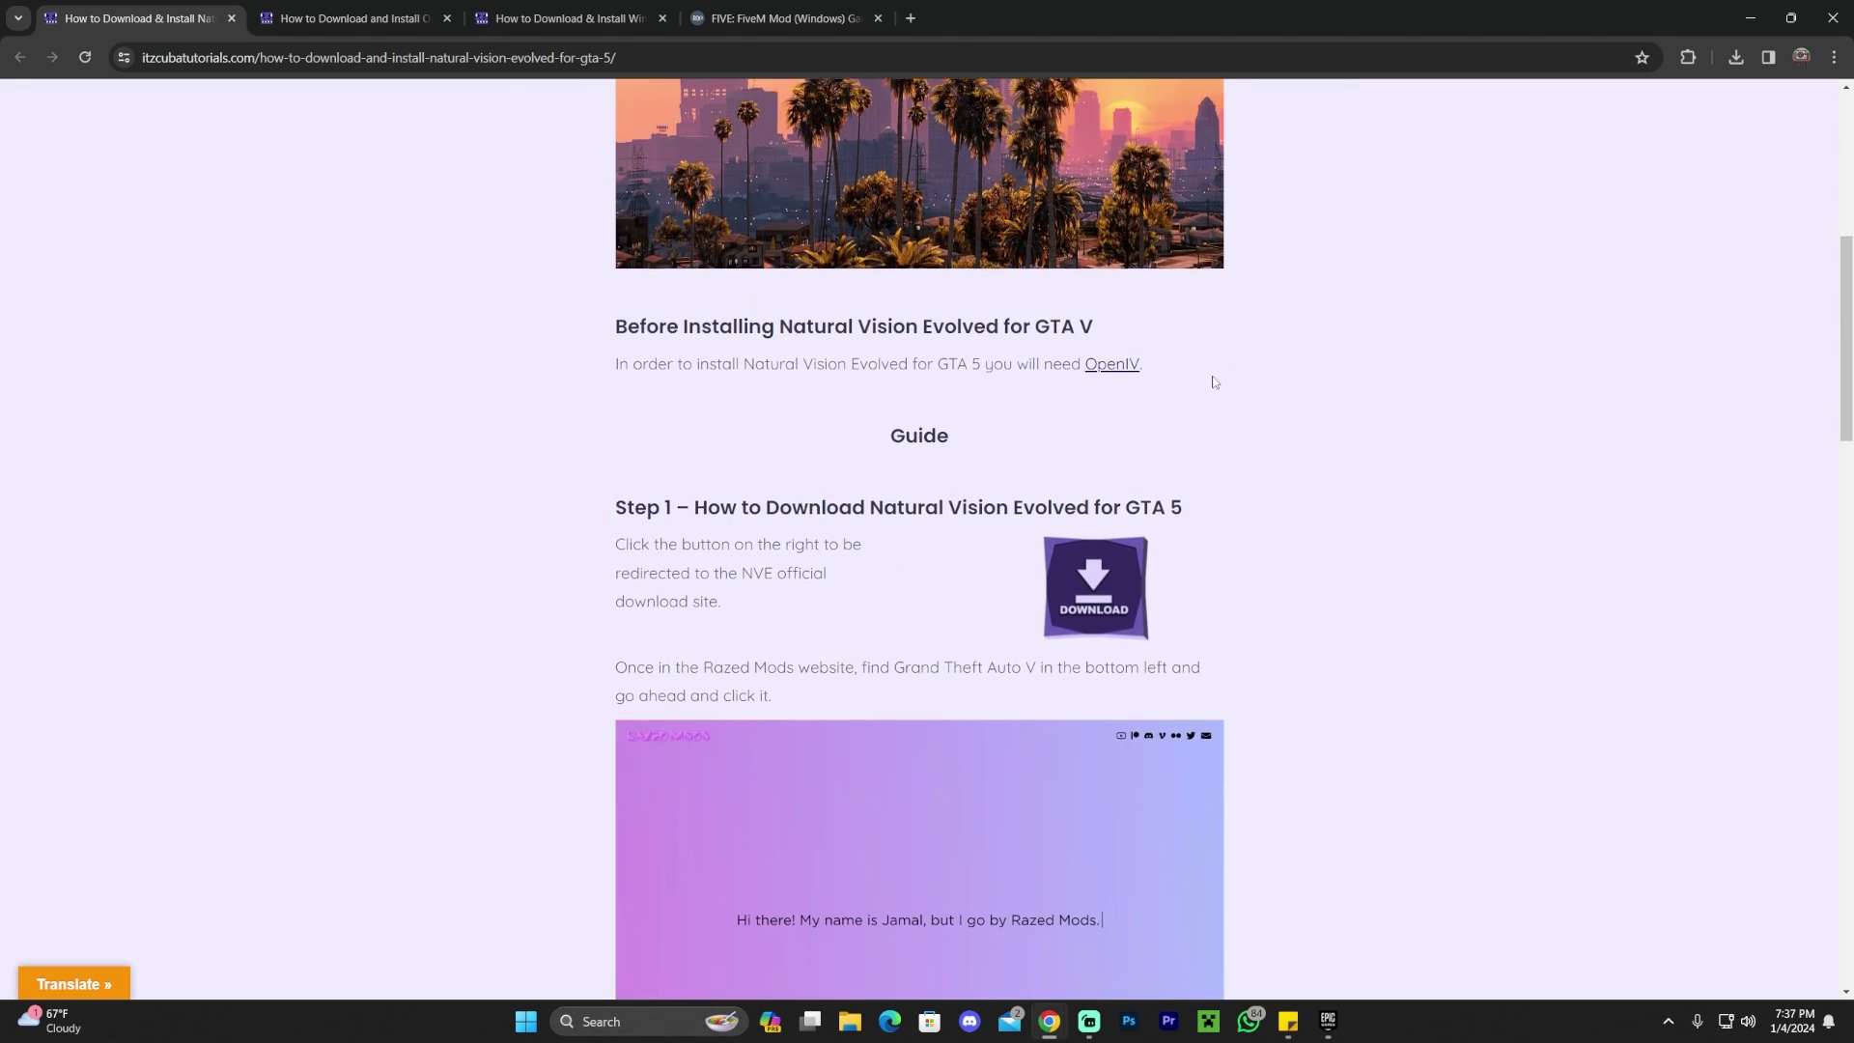
{"action": "scroll", "coordinate": [1273, 385], "scroll_direction": "down", "scroll_amount": 3}
{"action": "scroll", "coordinate": [1266, 381], "scroll_direction": "up", "scroll_amount": 11}
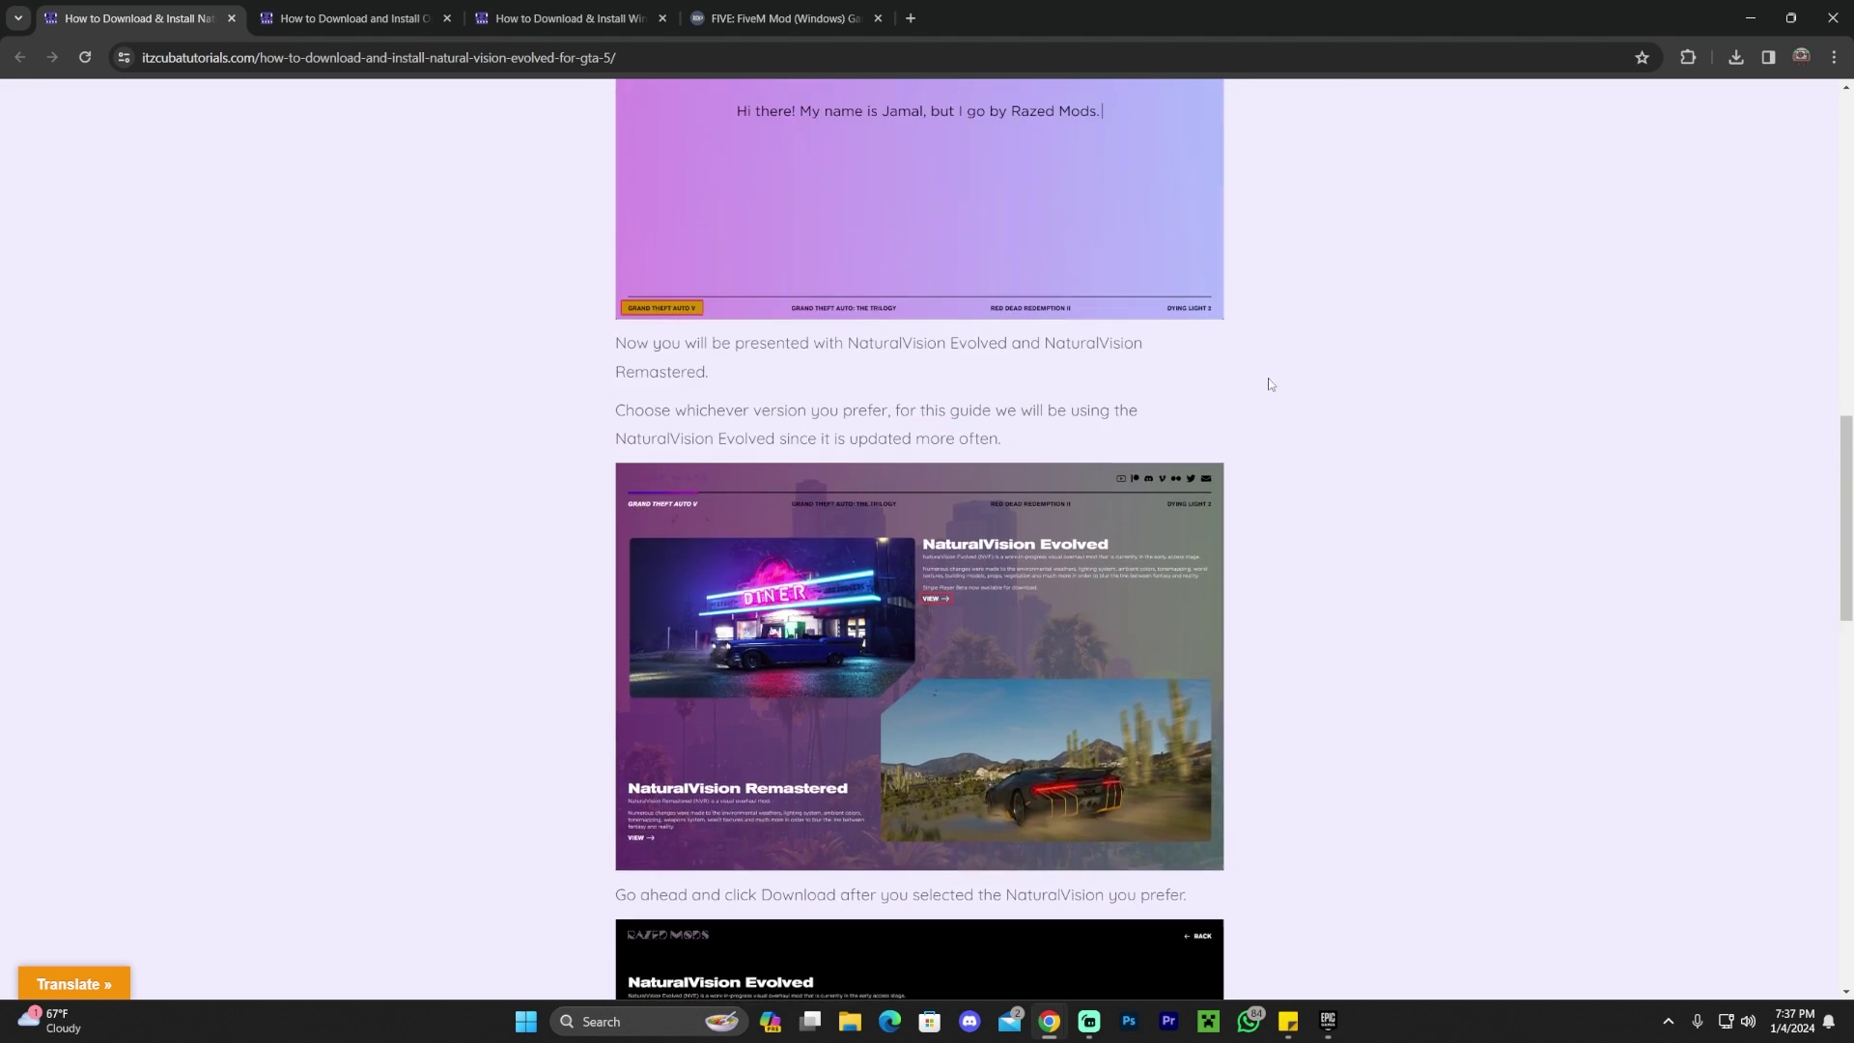
{"action": "scroll", "coordinate": [1249, 383], "scroll_direction": "up", "scroll_amount": 5}
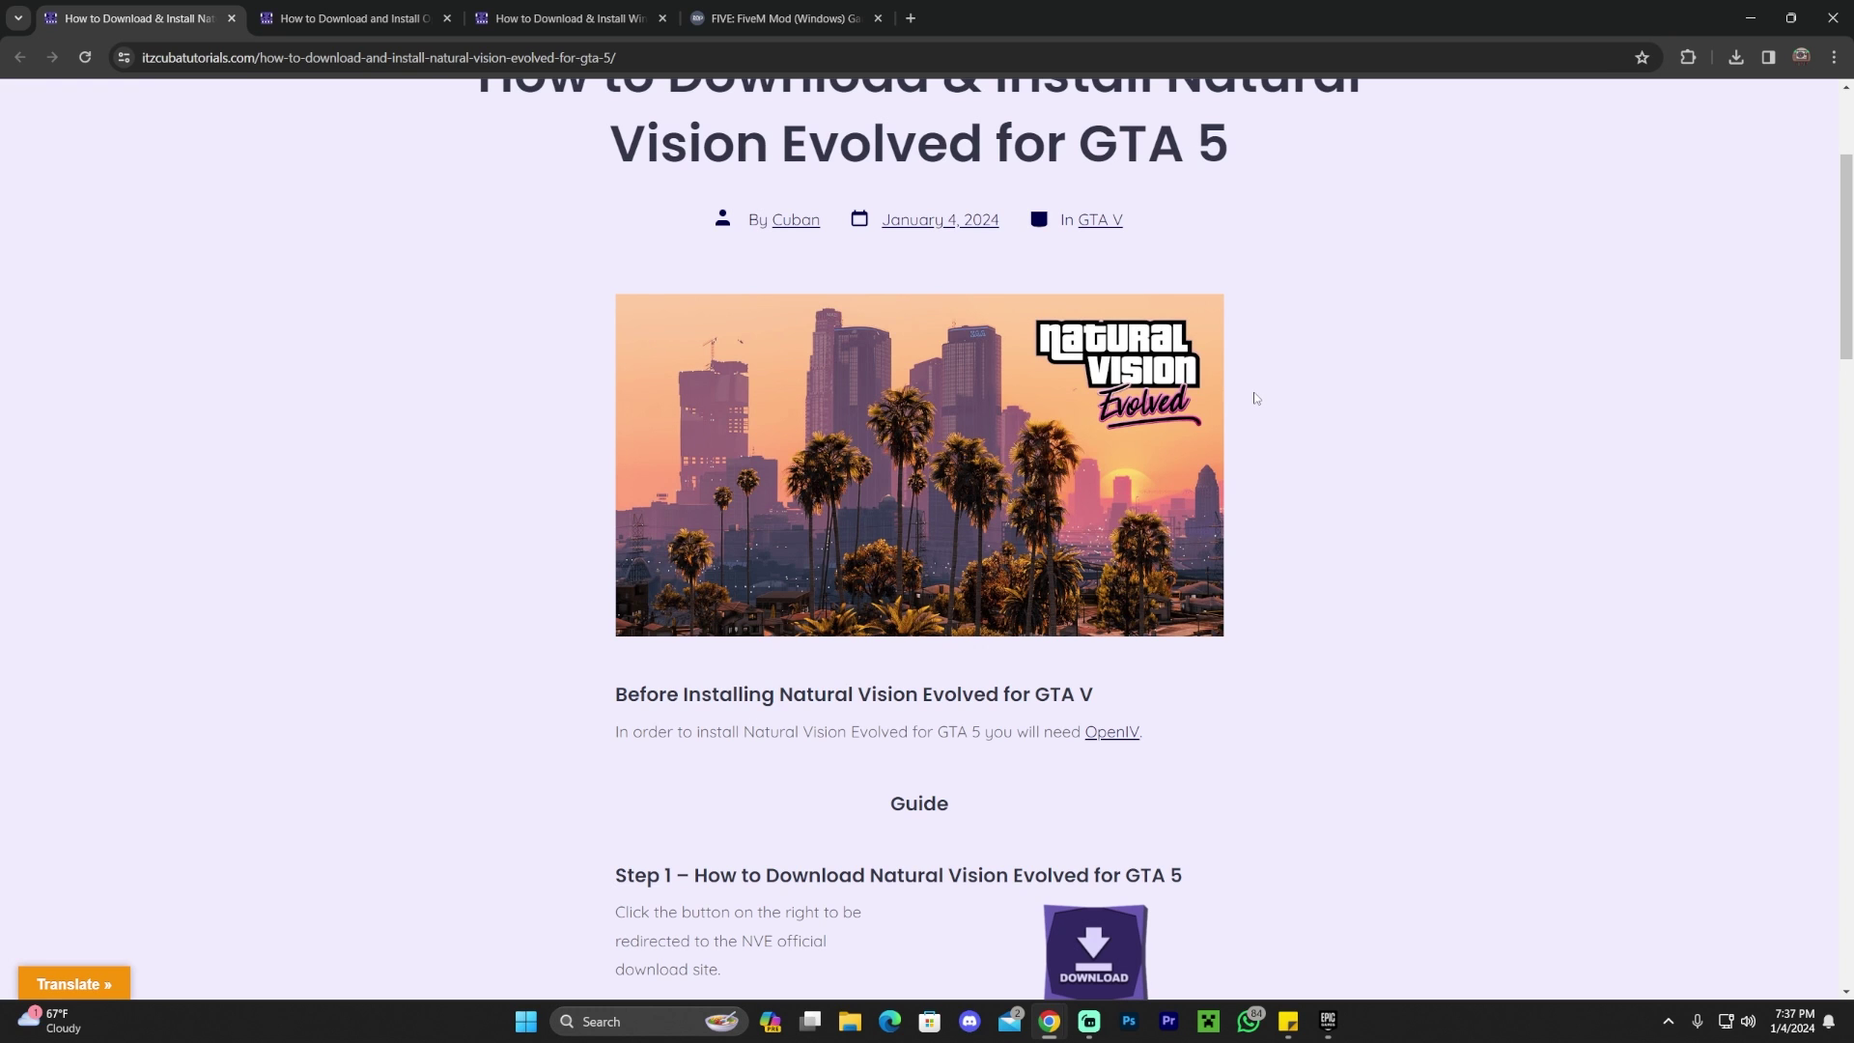
{"action": "scroll", "coordinate": [1265, 396], "scroll_direction": "up", "scroll_amount": 2}
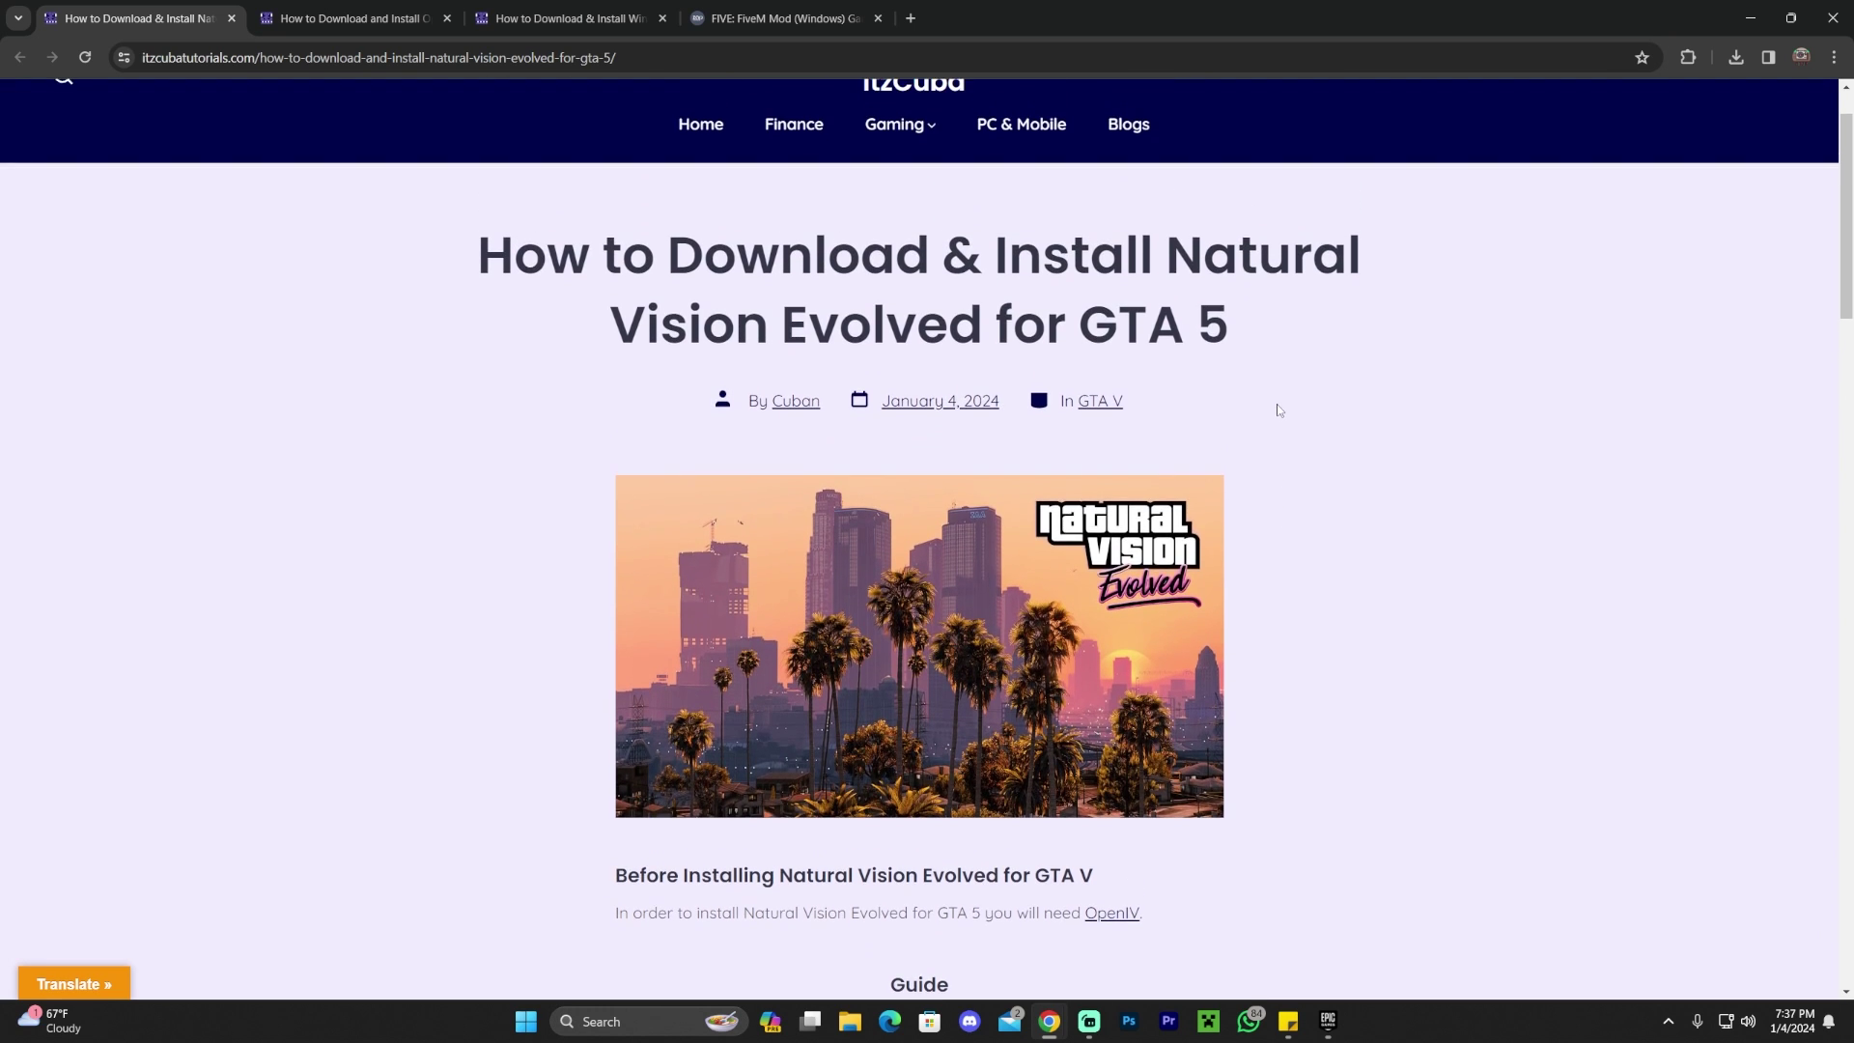
{"action": "scroll", "coordinate": [1276, 403], "scroll_direction": "down", "scroll_amount": 11}
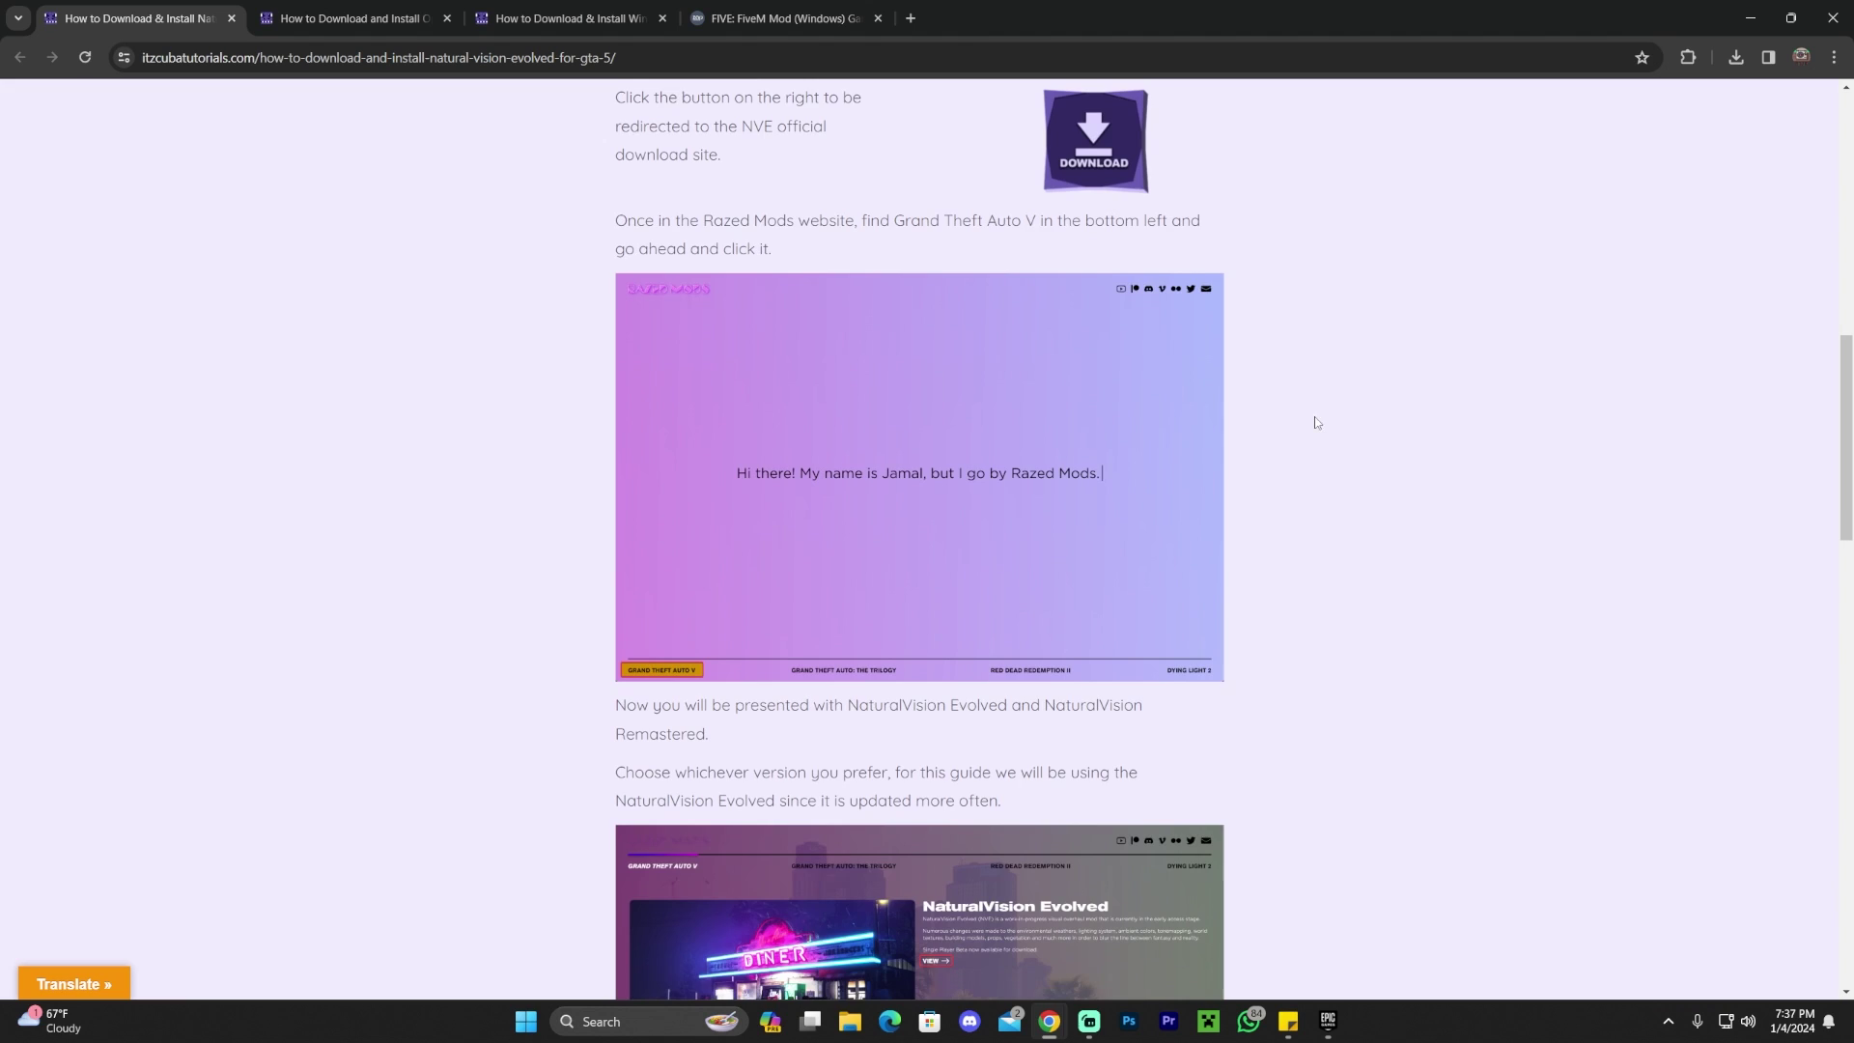
{"action": "scroll", "coordinate": [1315, 421], "scroll_direction": "up", "scroll_amount": 8}
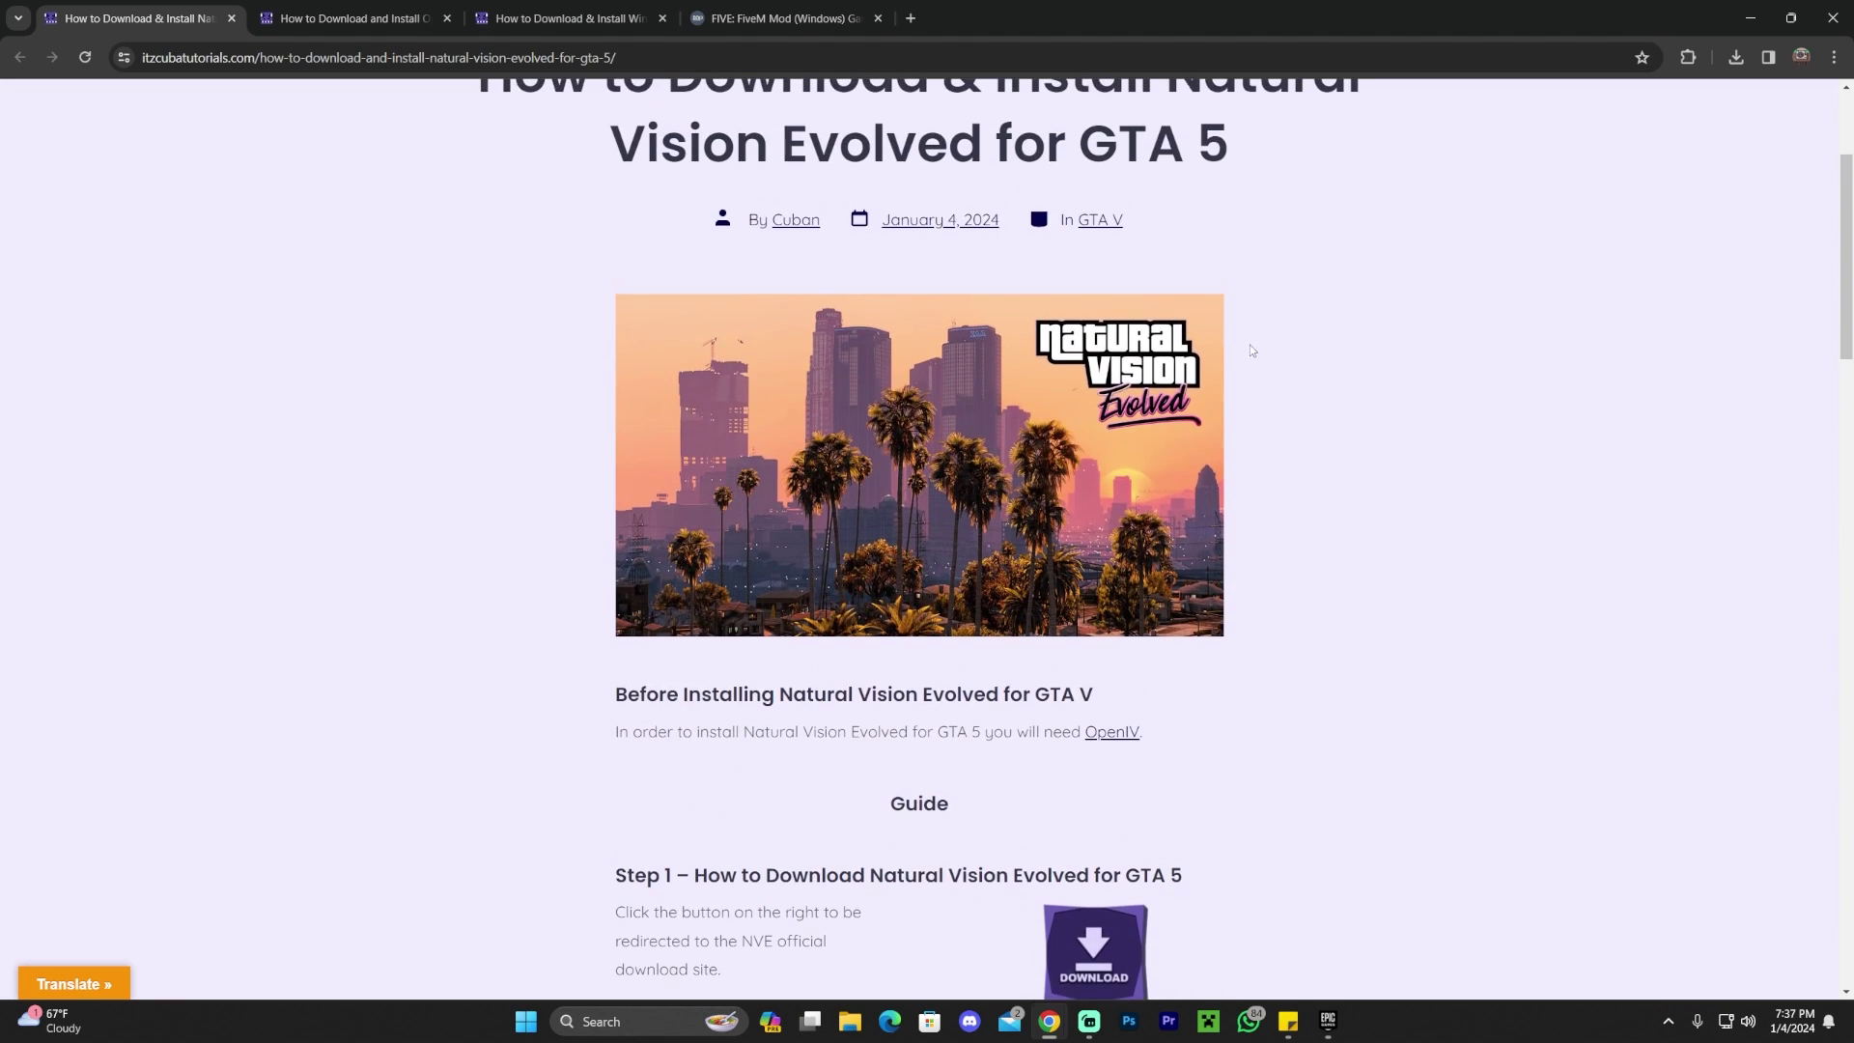
{"action": "scroll", "coordinate": [1253, 351], "scroll_direction": "down", "scroll_amount": 3}
{"action": "scroll", "coordinate": [1256, 376], "scroll_direction": "down", "scroll_amount": 2}
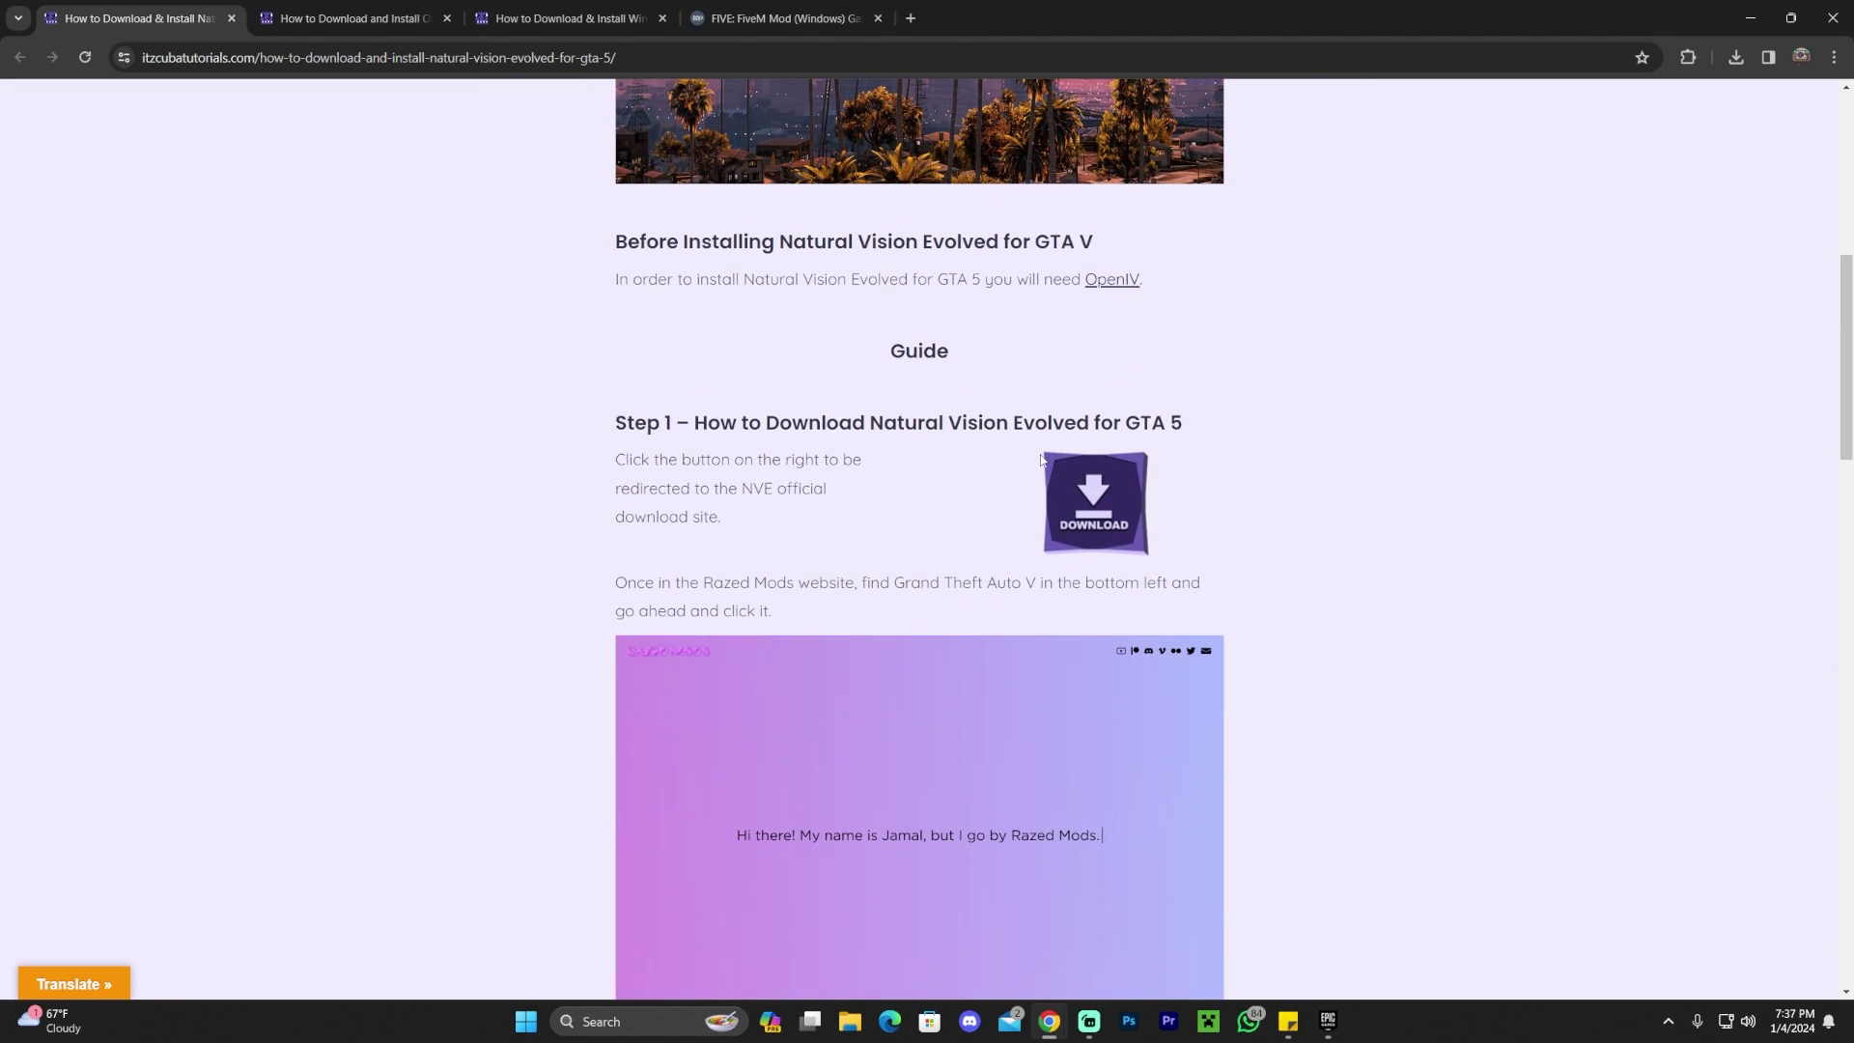
Step: Go from the official NaturalVision Evolved download site to Razed Mods' Grand Theft Auto V listings
{"action": "left_click", "coordinate": [1089, 509]}
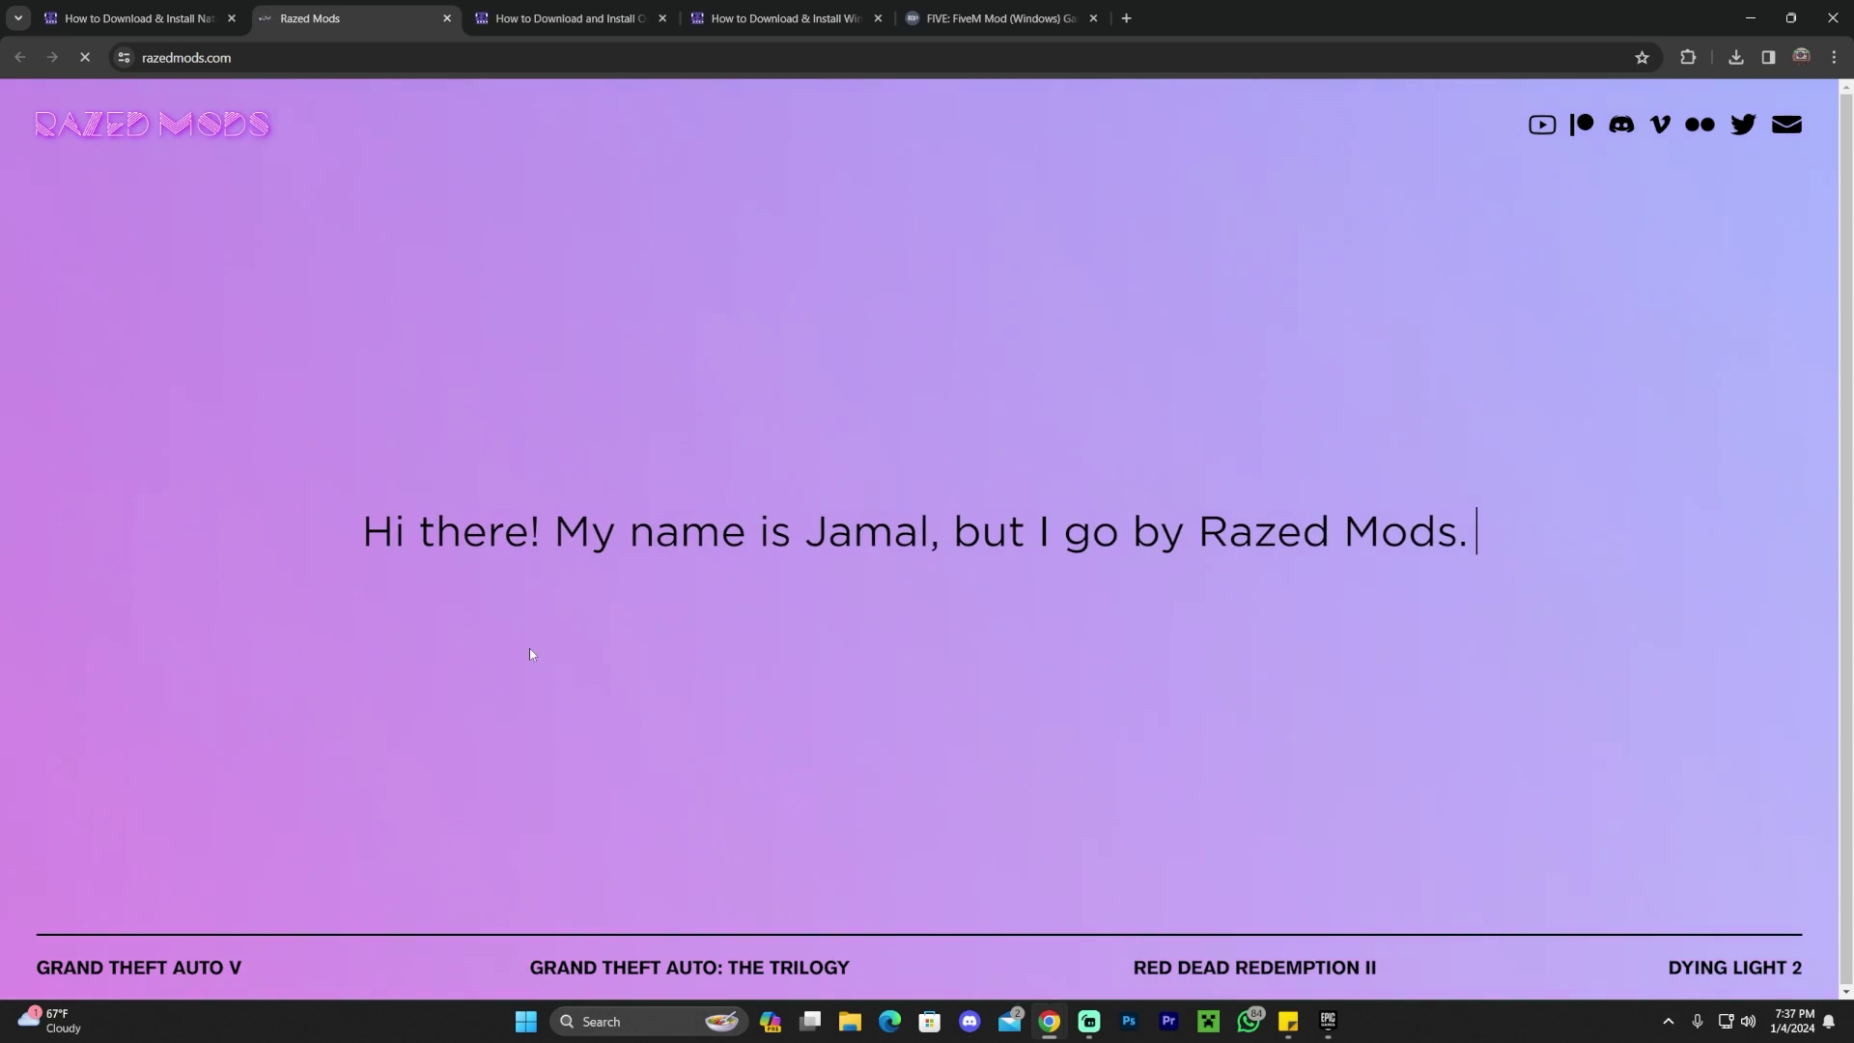
{"action": "left_click", "coordinate": [102, 969]}
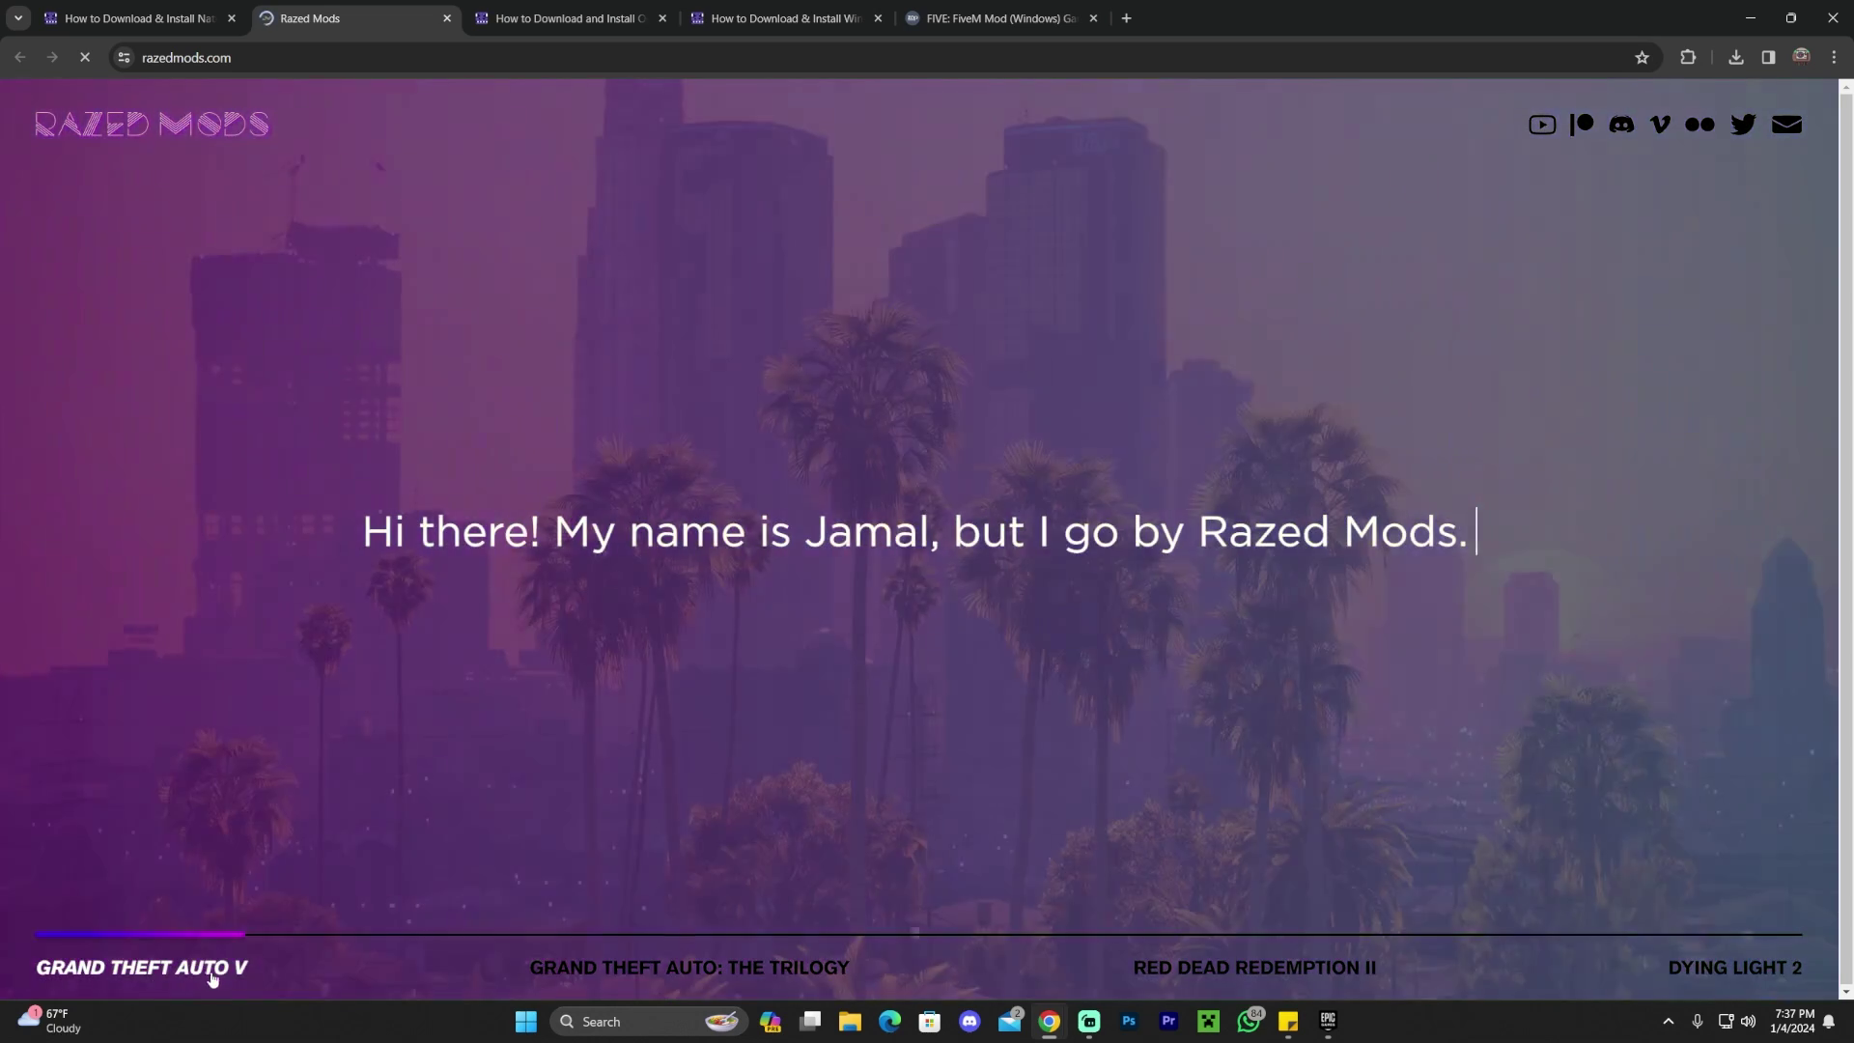
{"action": "scroll", "coordinate": [214, 973], "scroll_direction": "down", "scroll_amount": 5}
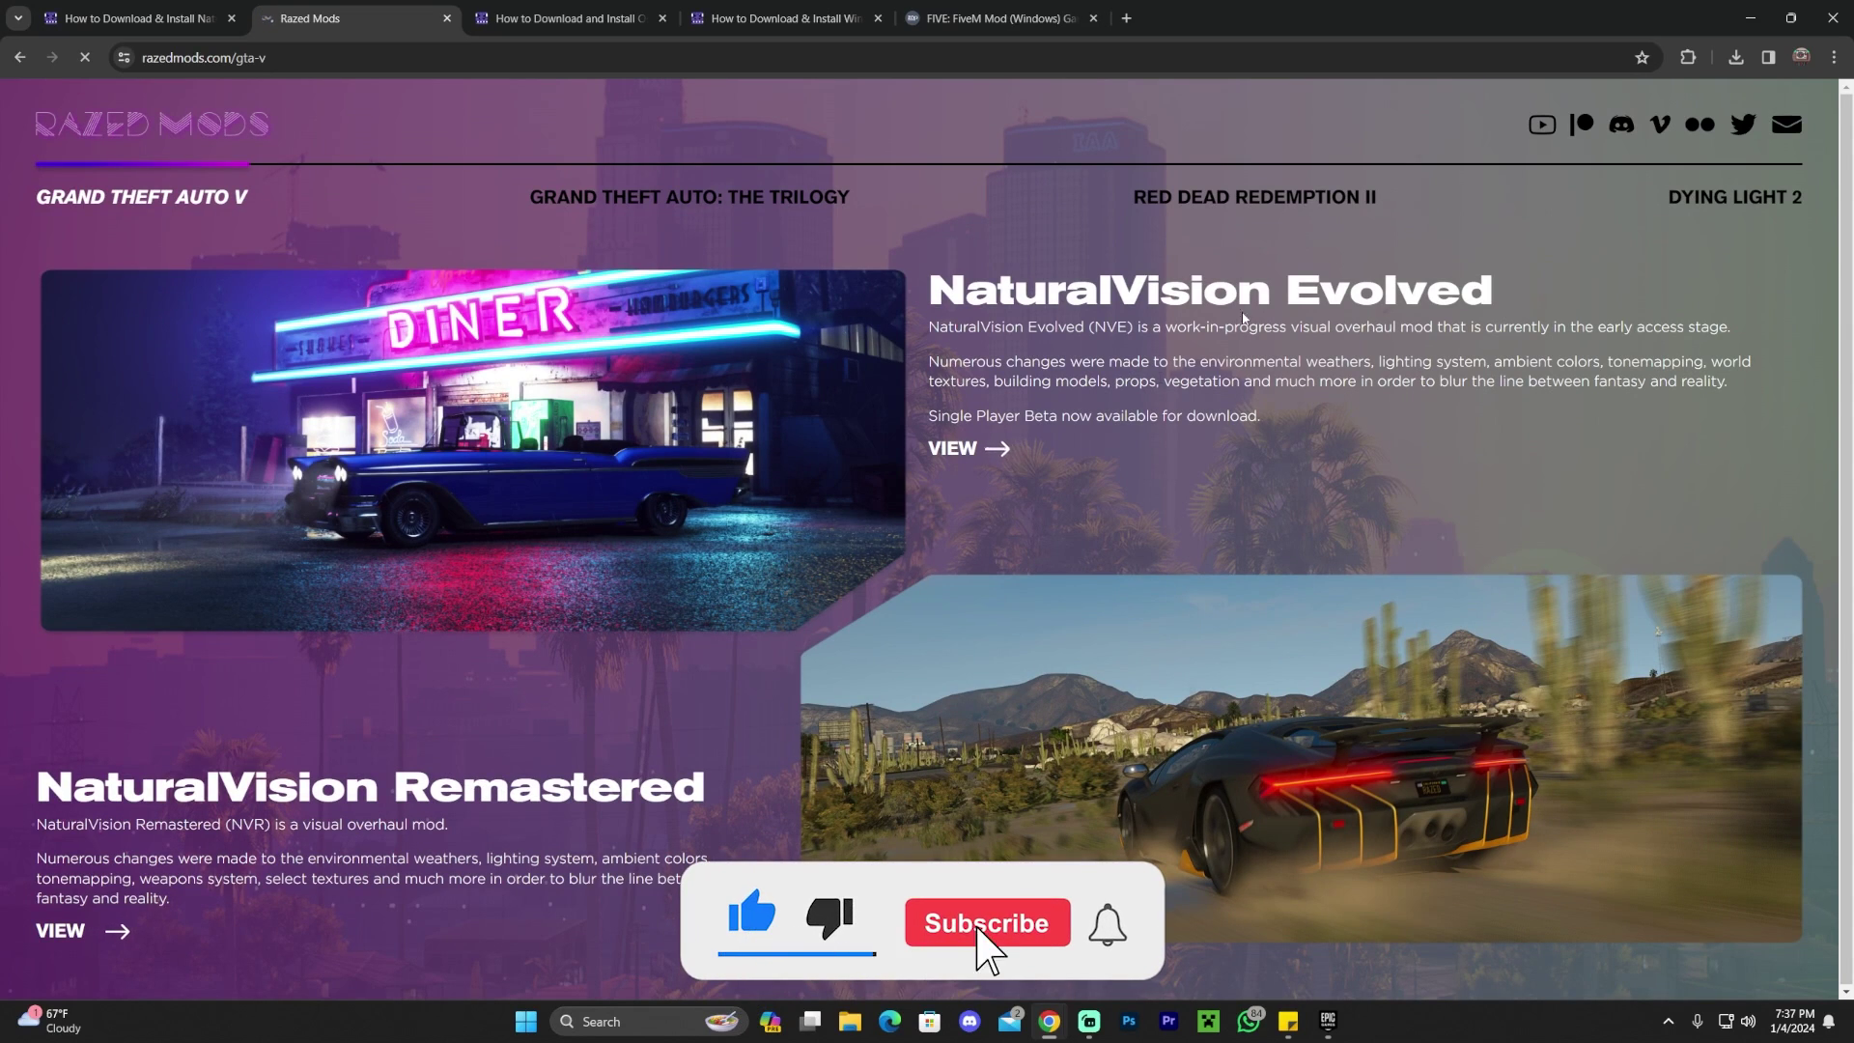
{"action": "left_click_drag", "start_coordinate": [929, 289], "coordinate": [1110, 290]}
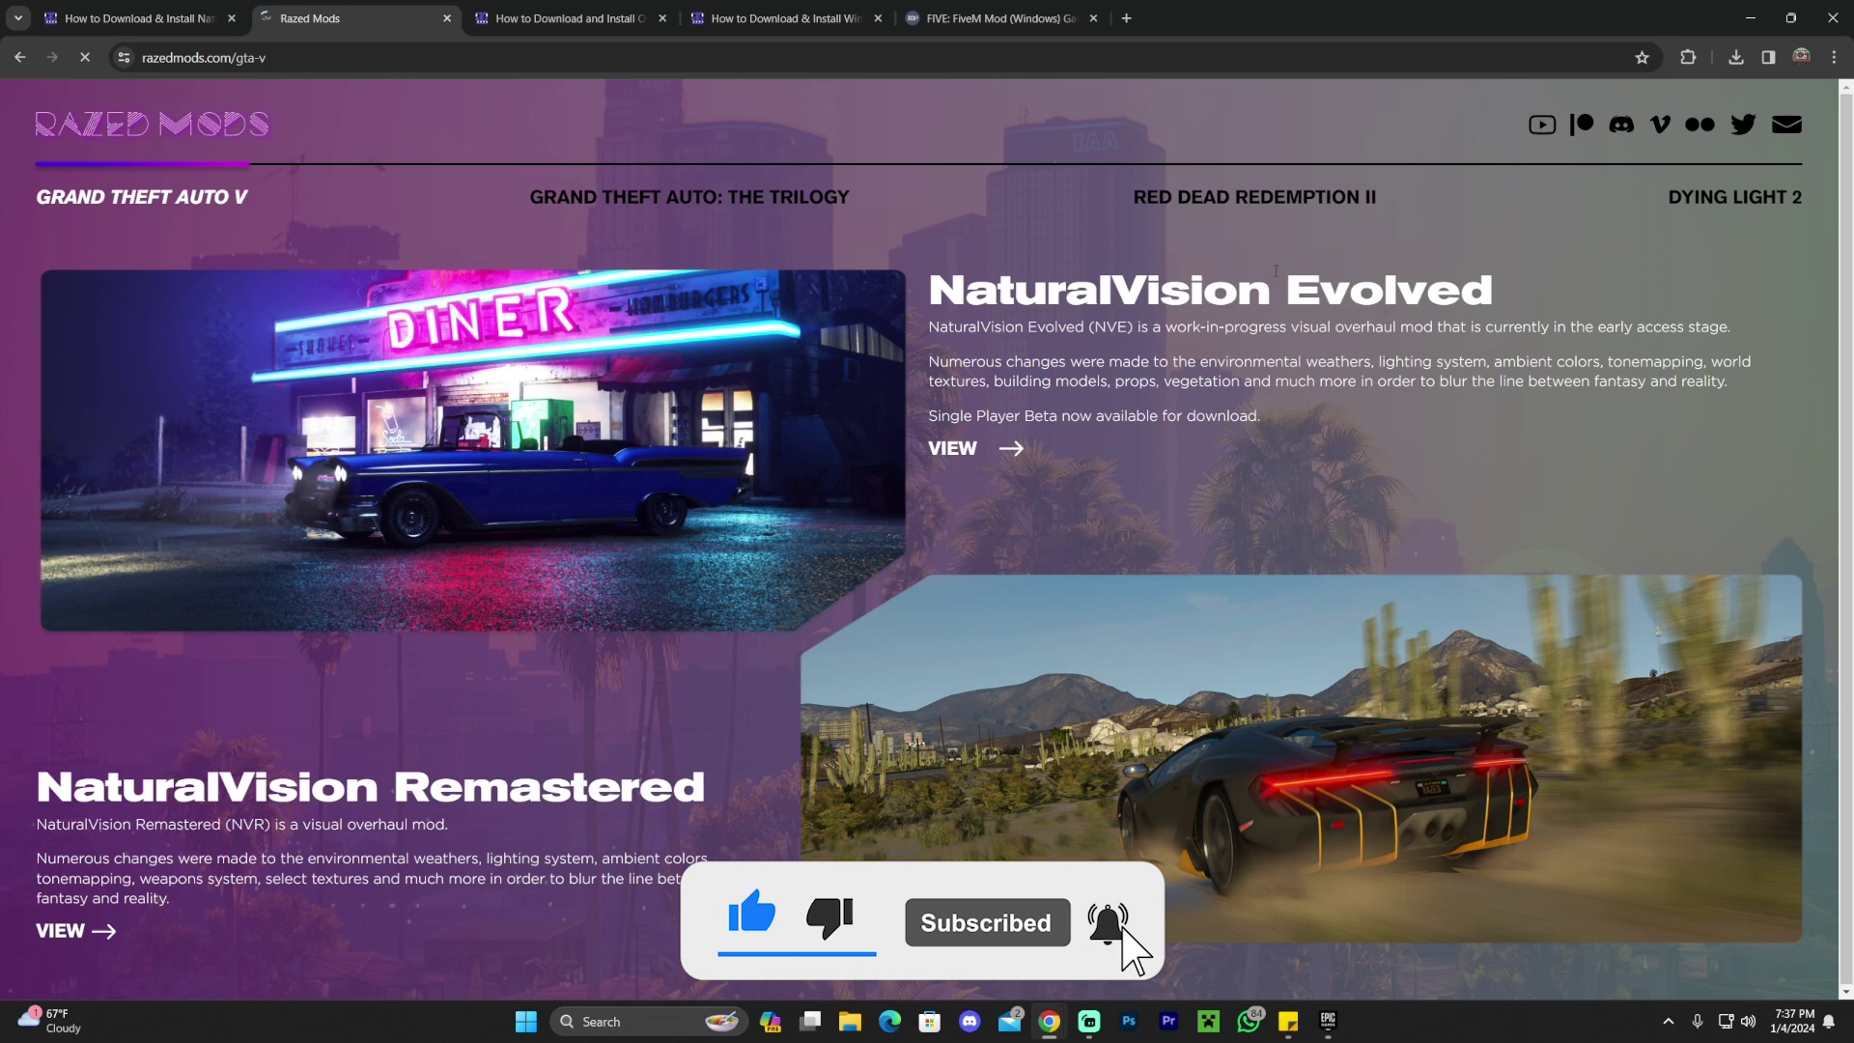
{"action": "left_click", "coordinate": [1412, 294]}
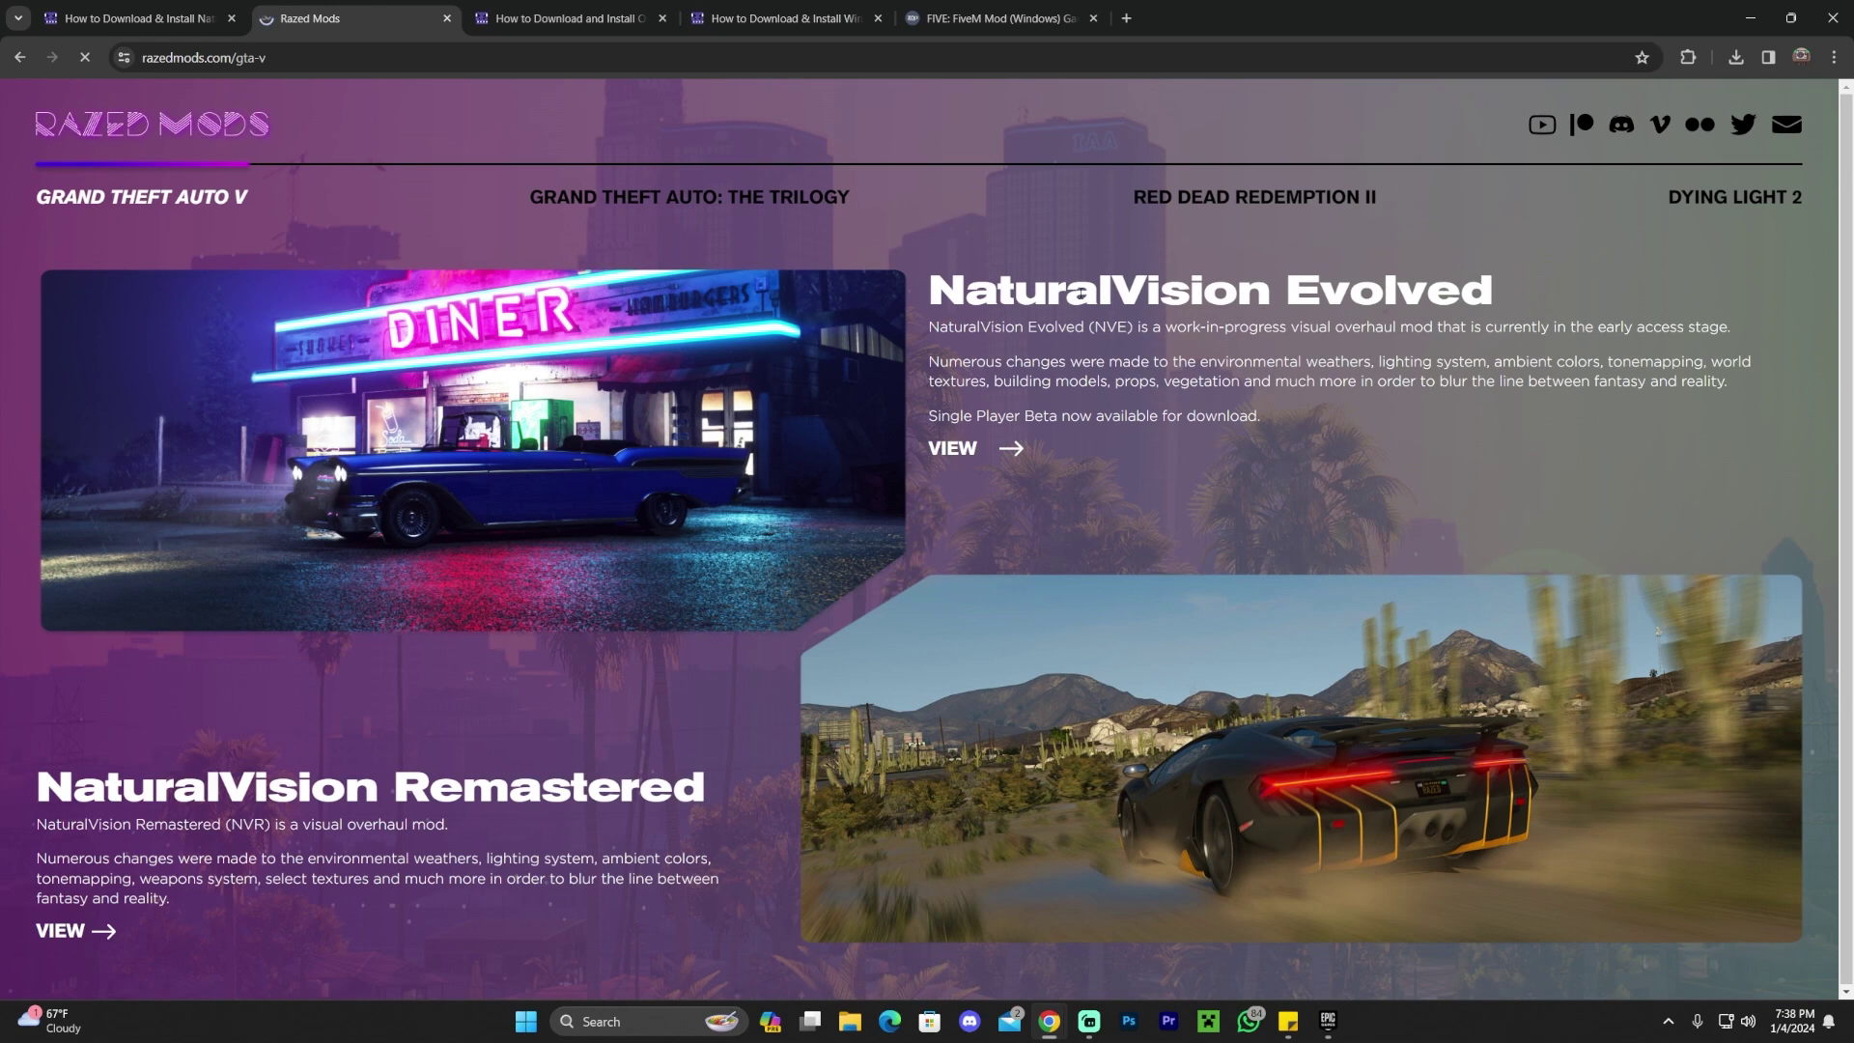
Step: Open the Filemail download page for NaturalVision Evolved - Single Player Beta Package.zip (9.13 GB)
{"action": "left_click", "coordinate": [1006, 454]}
{"action": "left_click", "coordinate": [232, 449]}
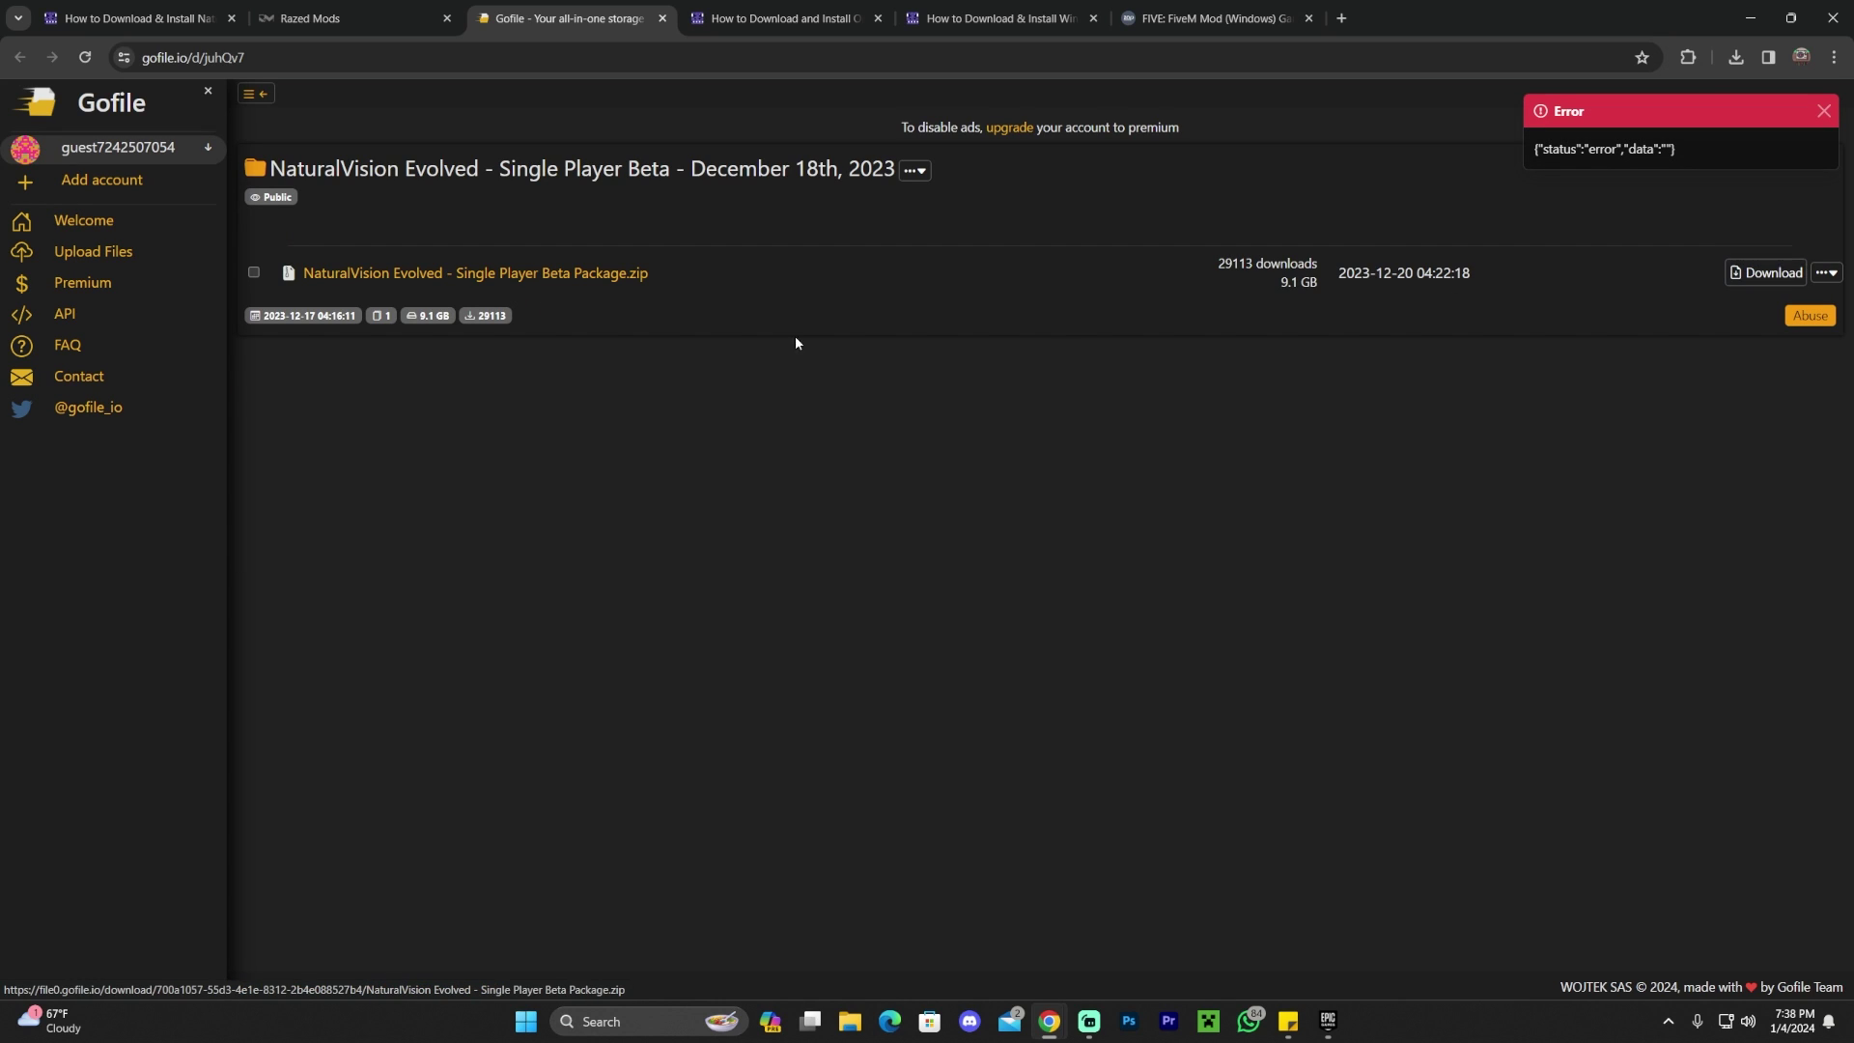
{"action": "left_click", "coordinate": [323, 18]}
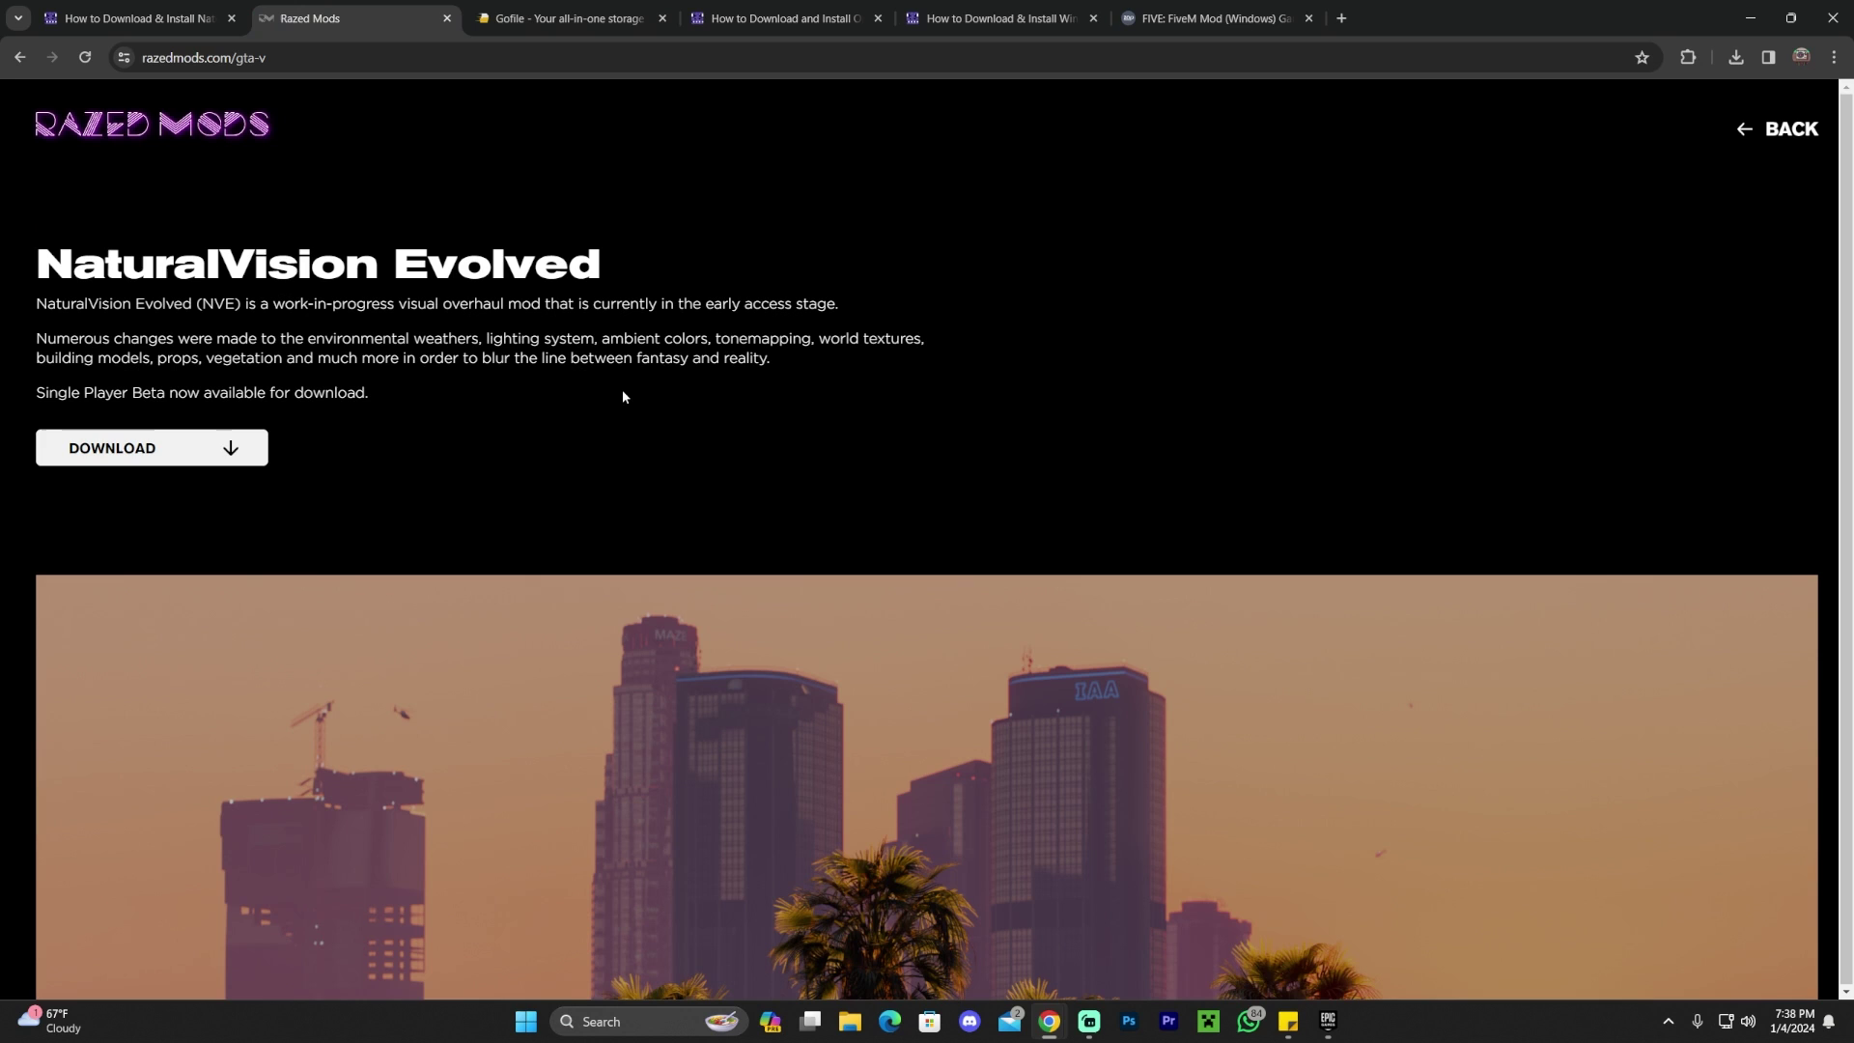
{"action": "left_click", "coordinate": [259, 454]}
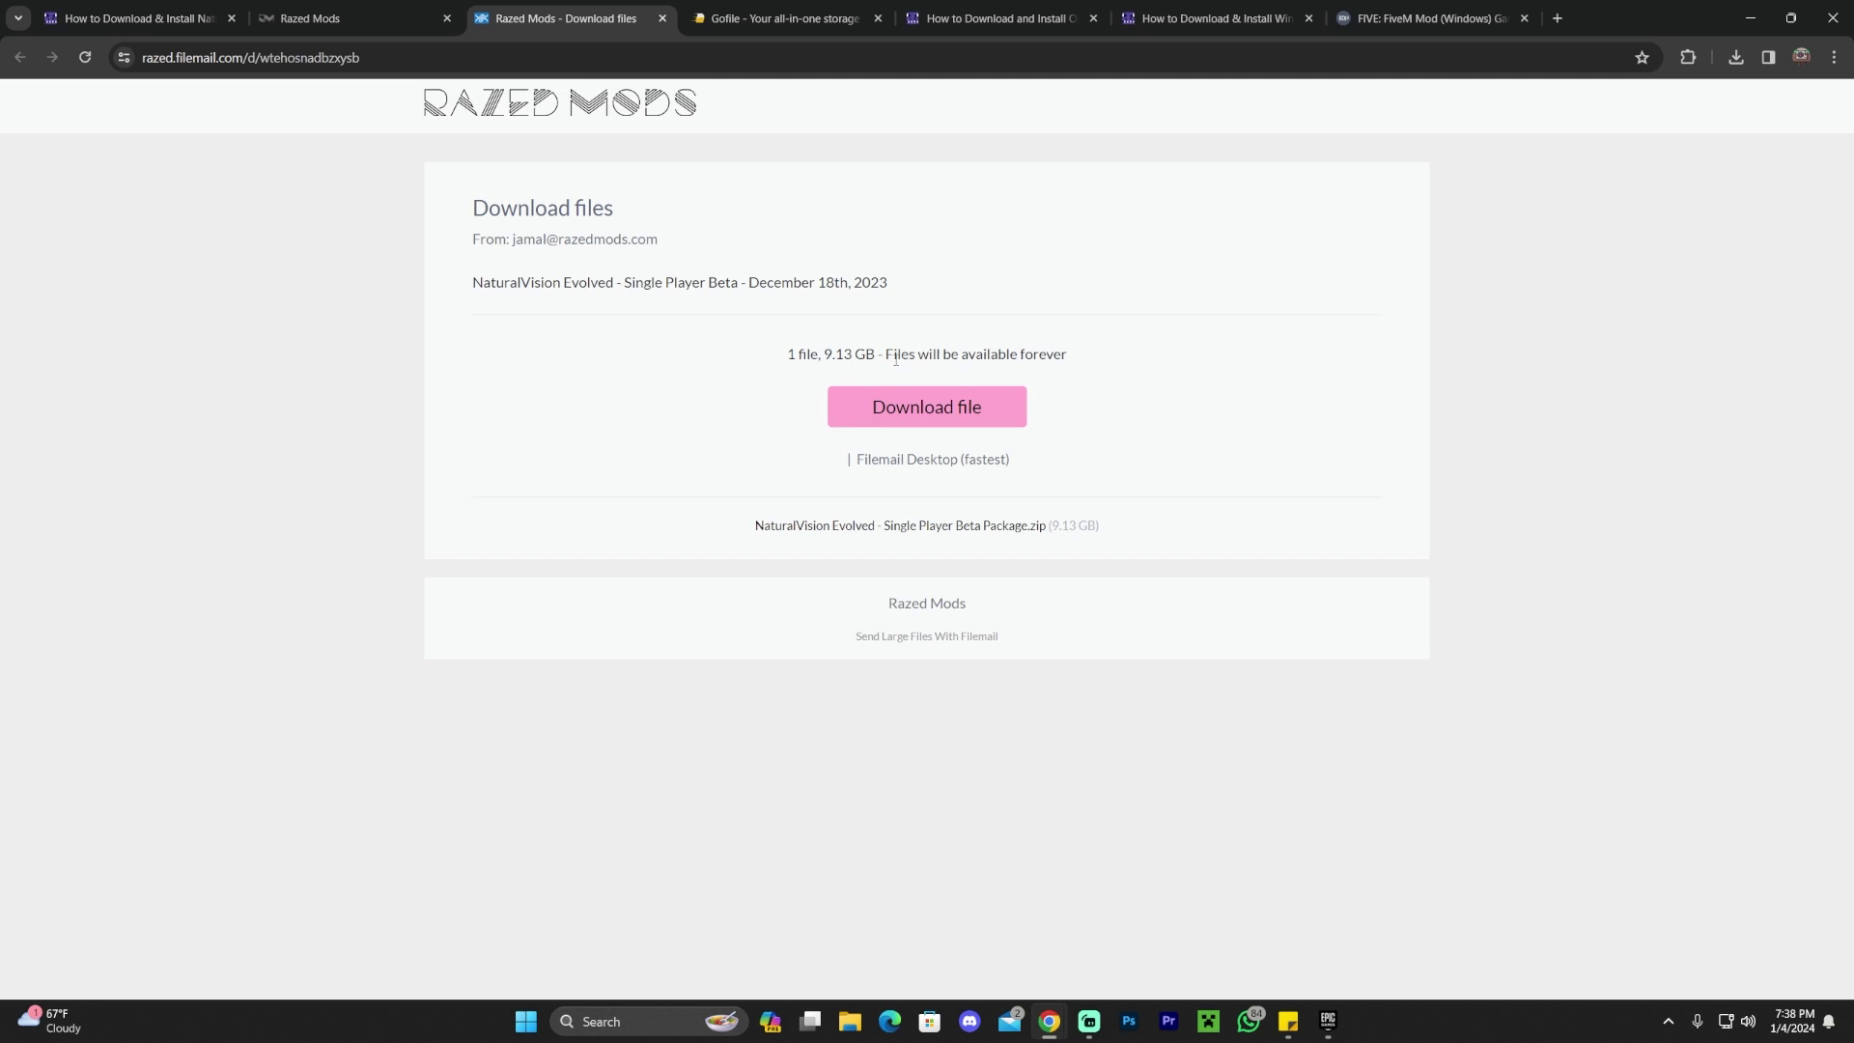
Step: Close the Gofile download tab, keeping the Filemail page showing
{"action": "left_click", "coordinate": [762, 20]}
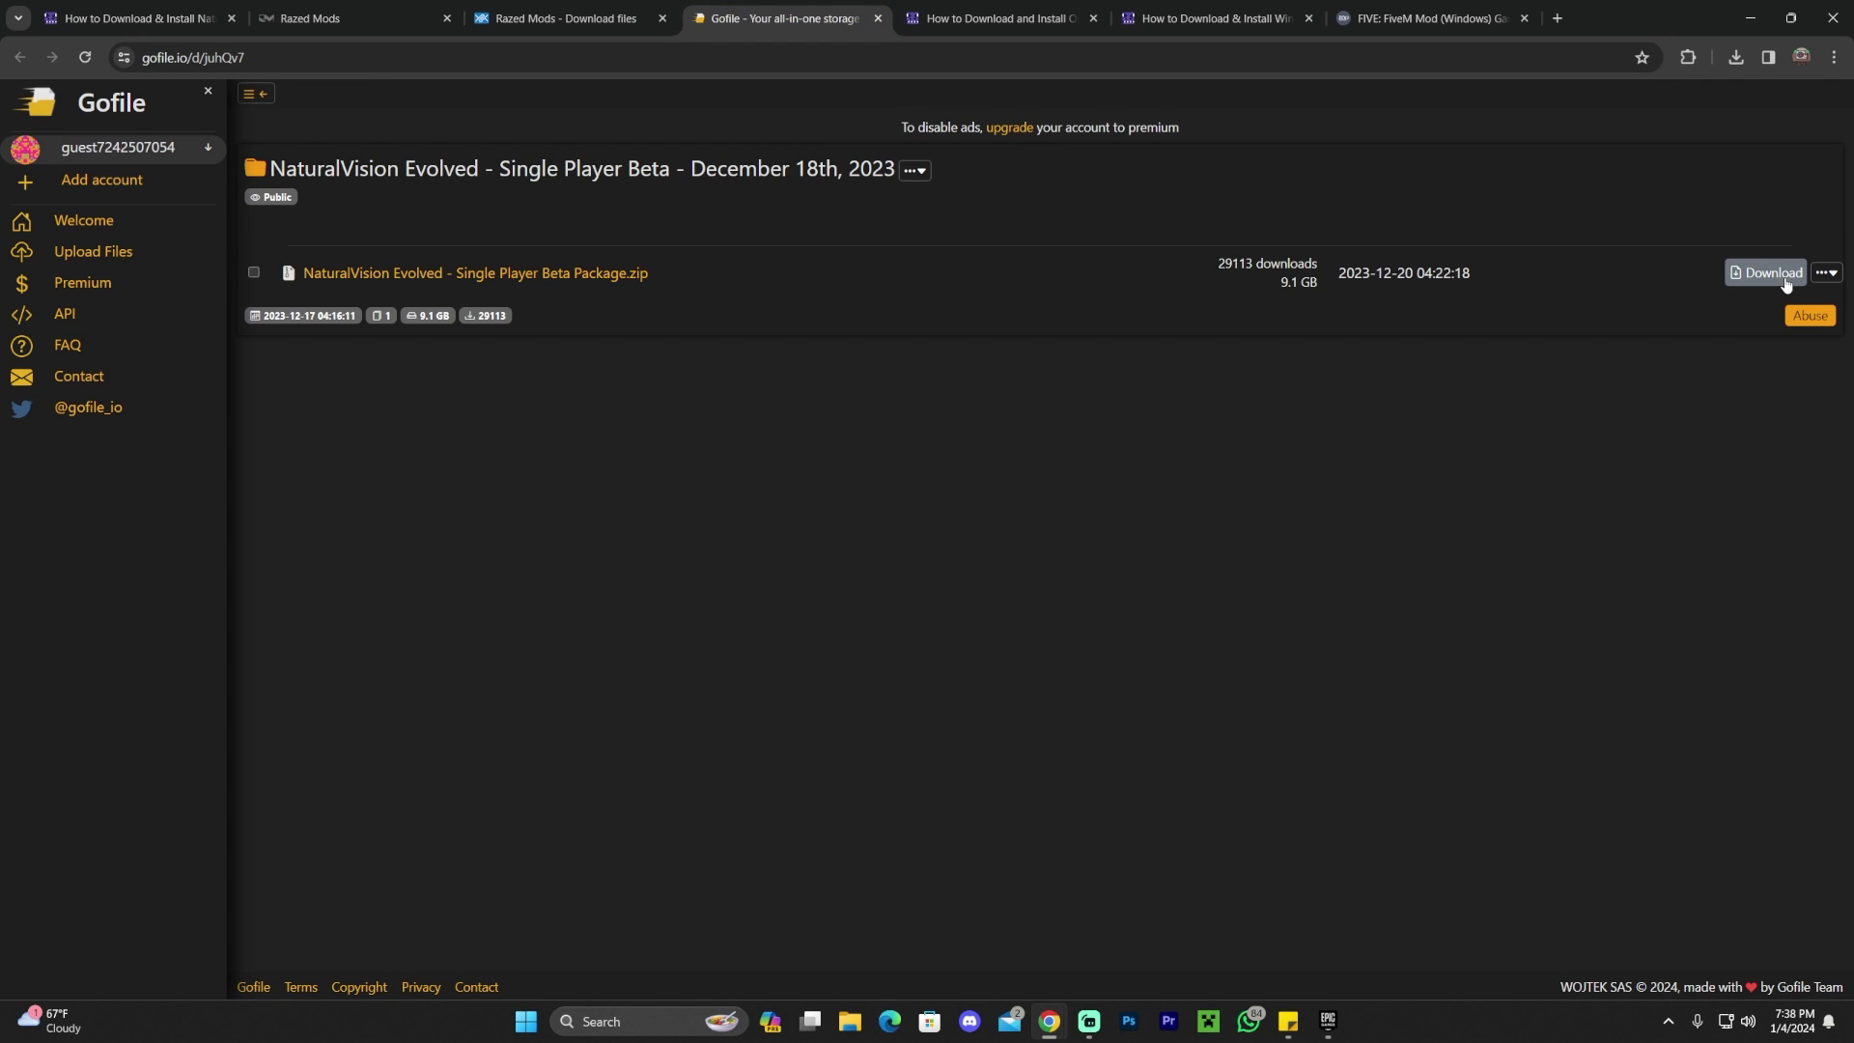
{"action": "left_click", "coordinate": [565, 18]}
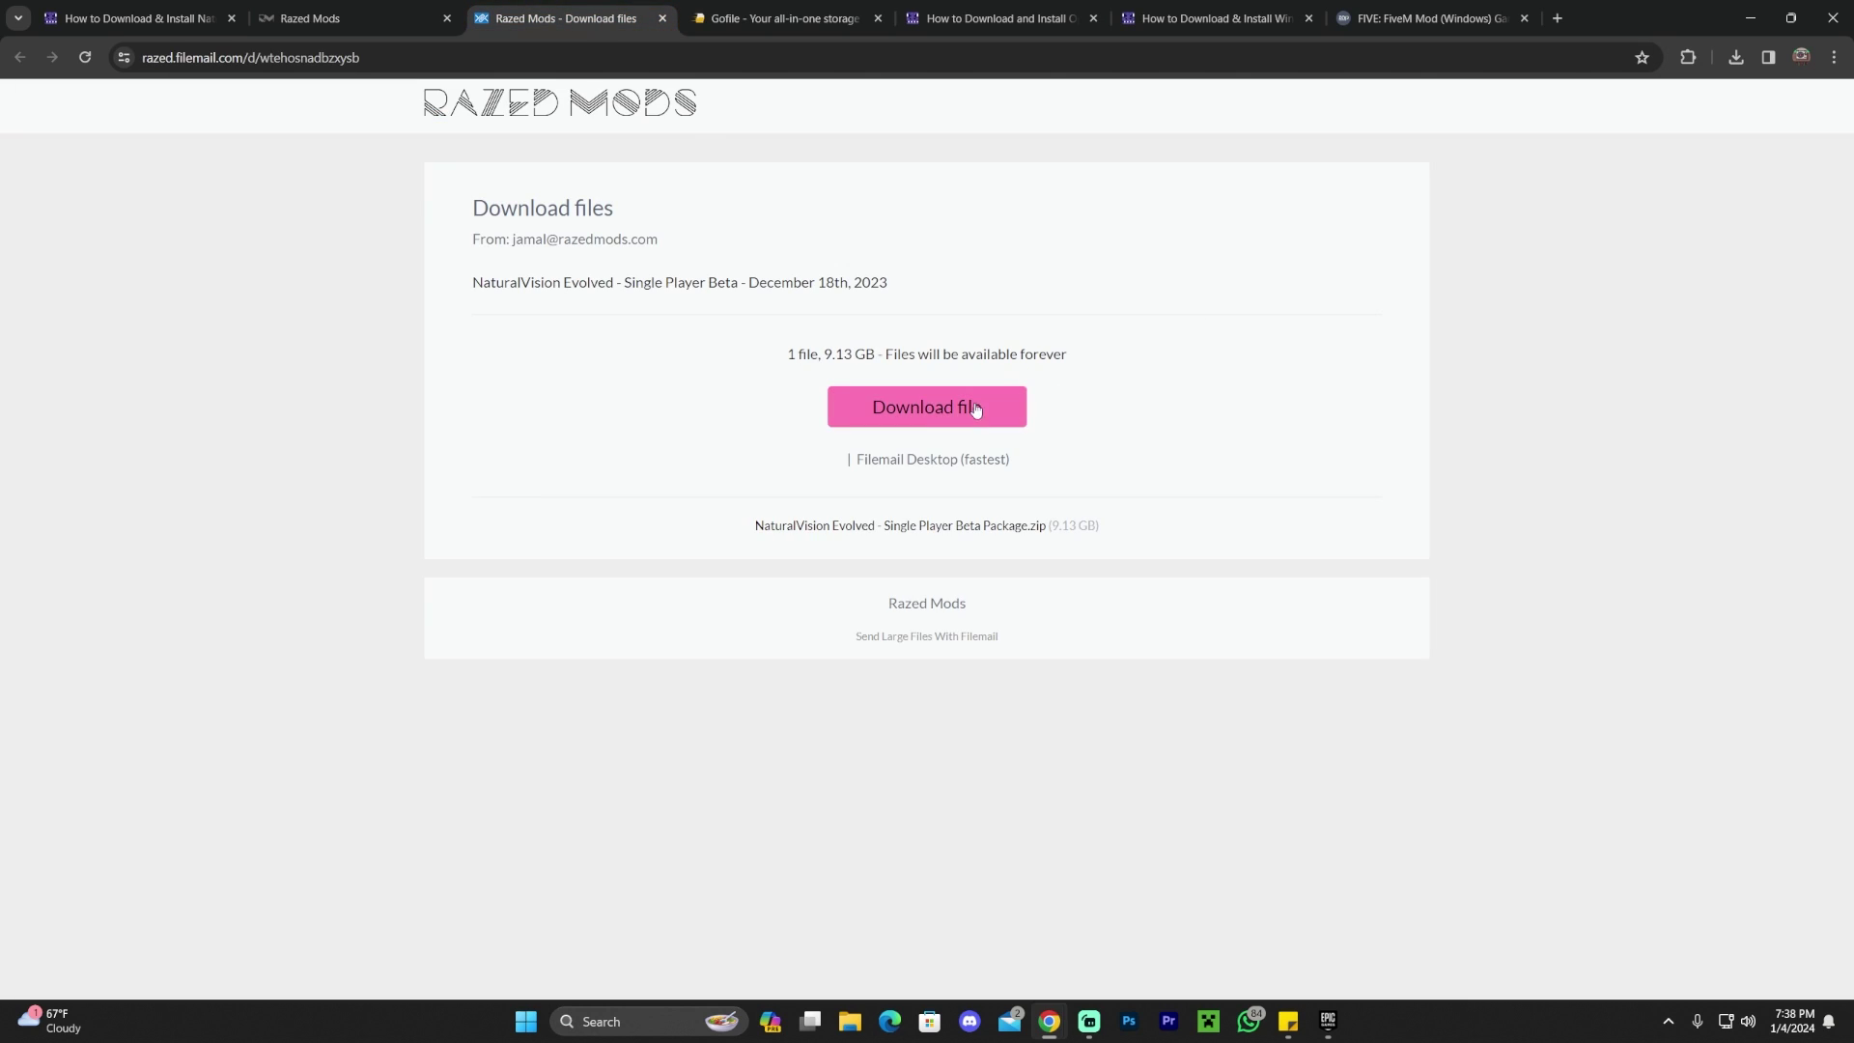
{"action": "left_click", "coordinate": [877, 18]}
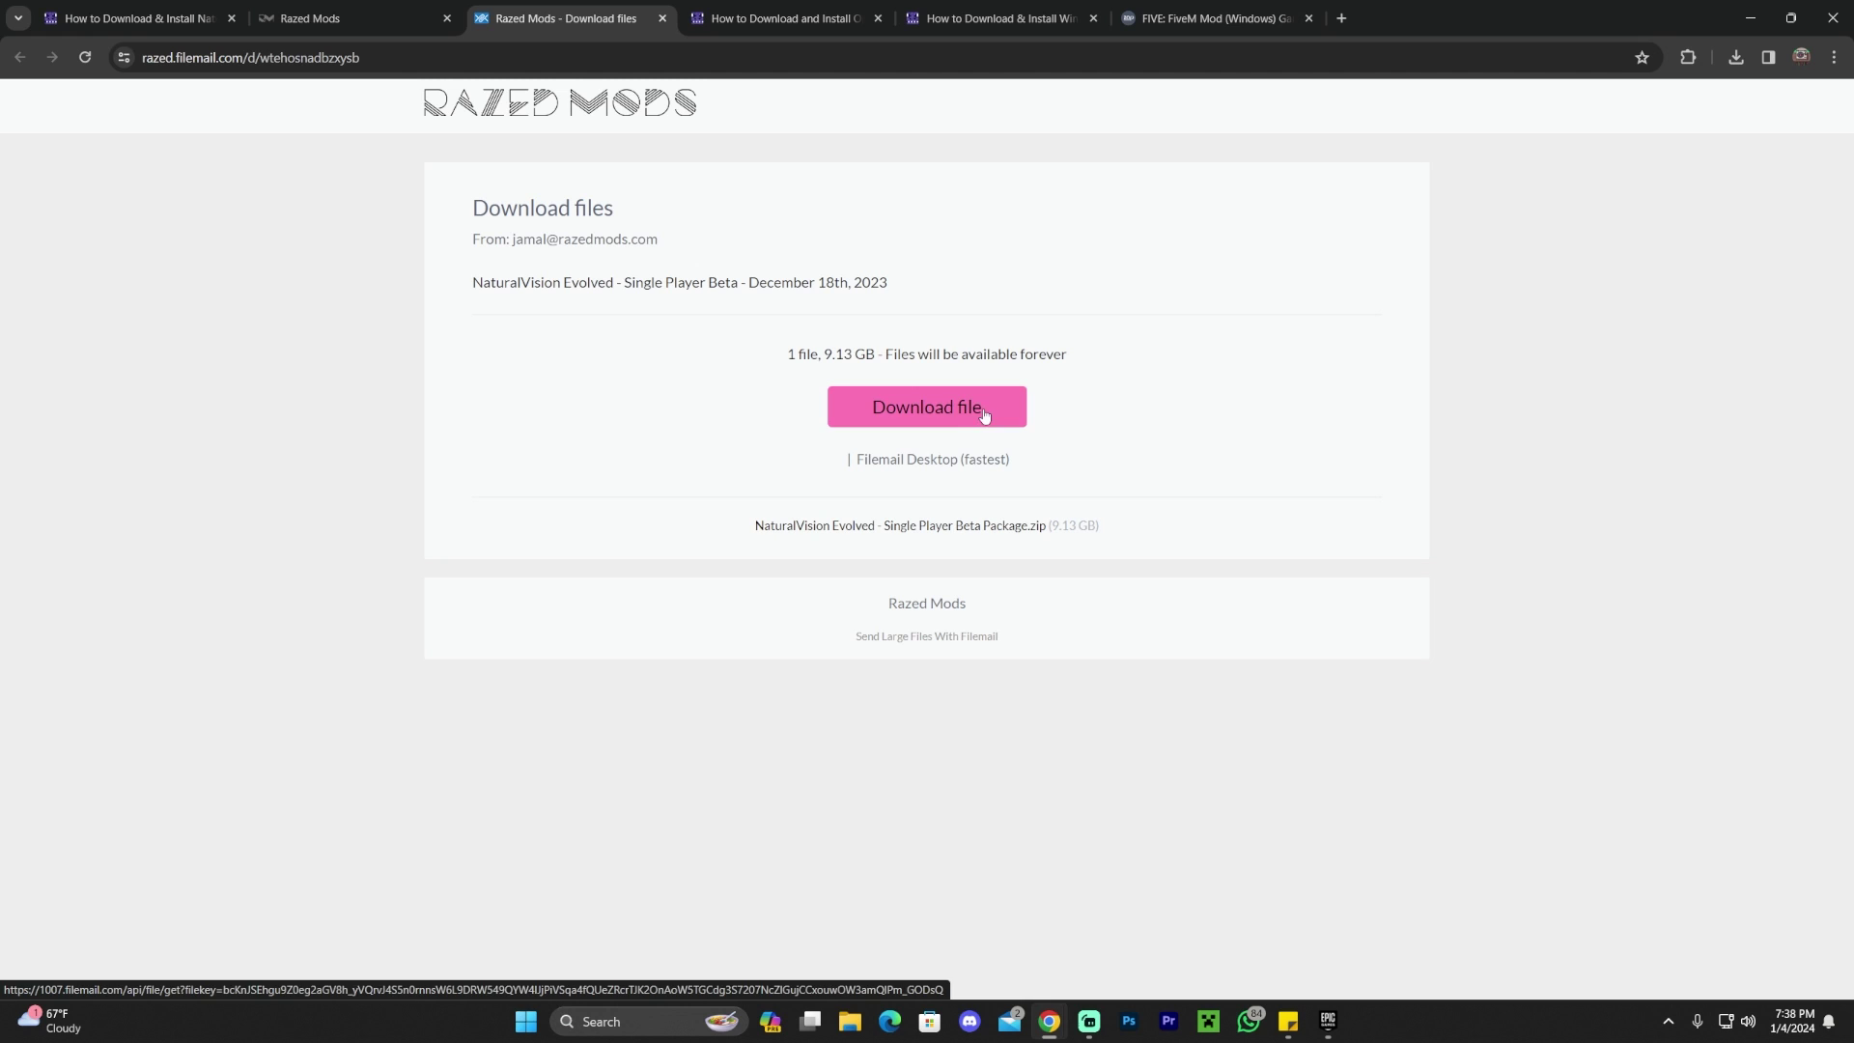
{"action": "left_click", "coordinate": [1735, 58]}
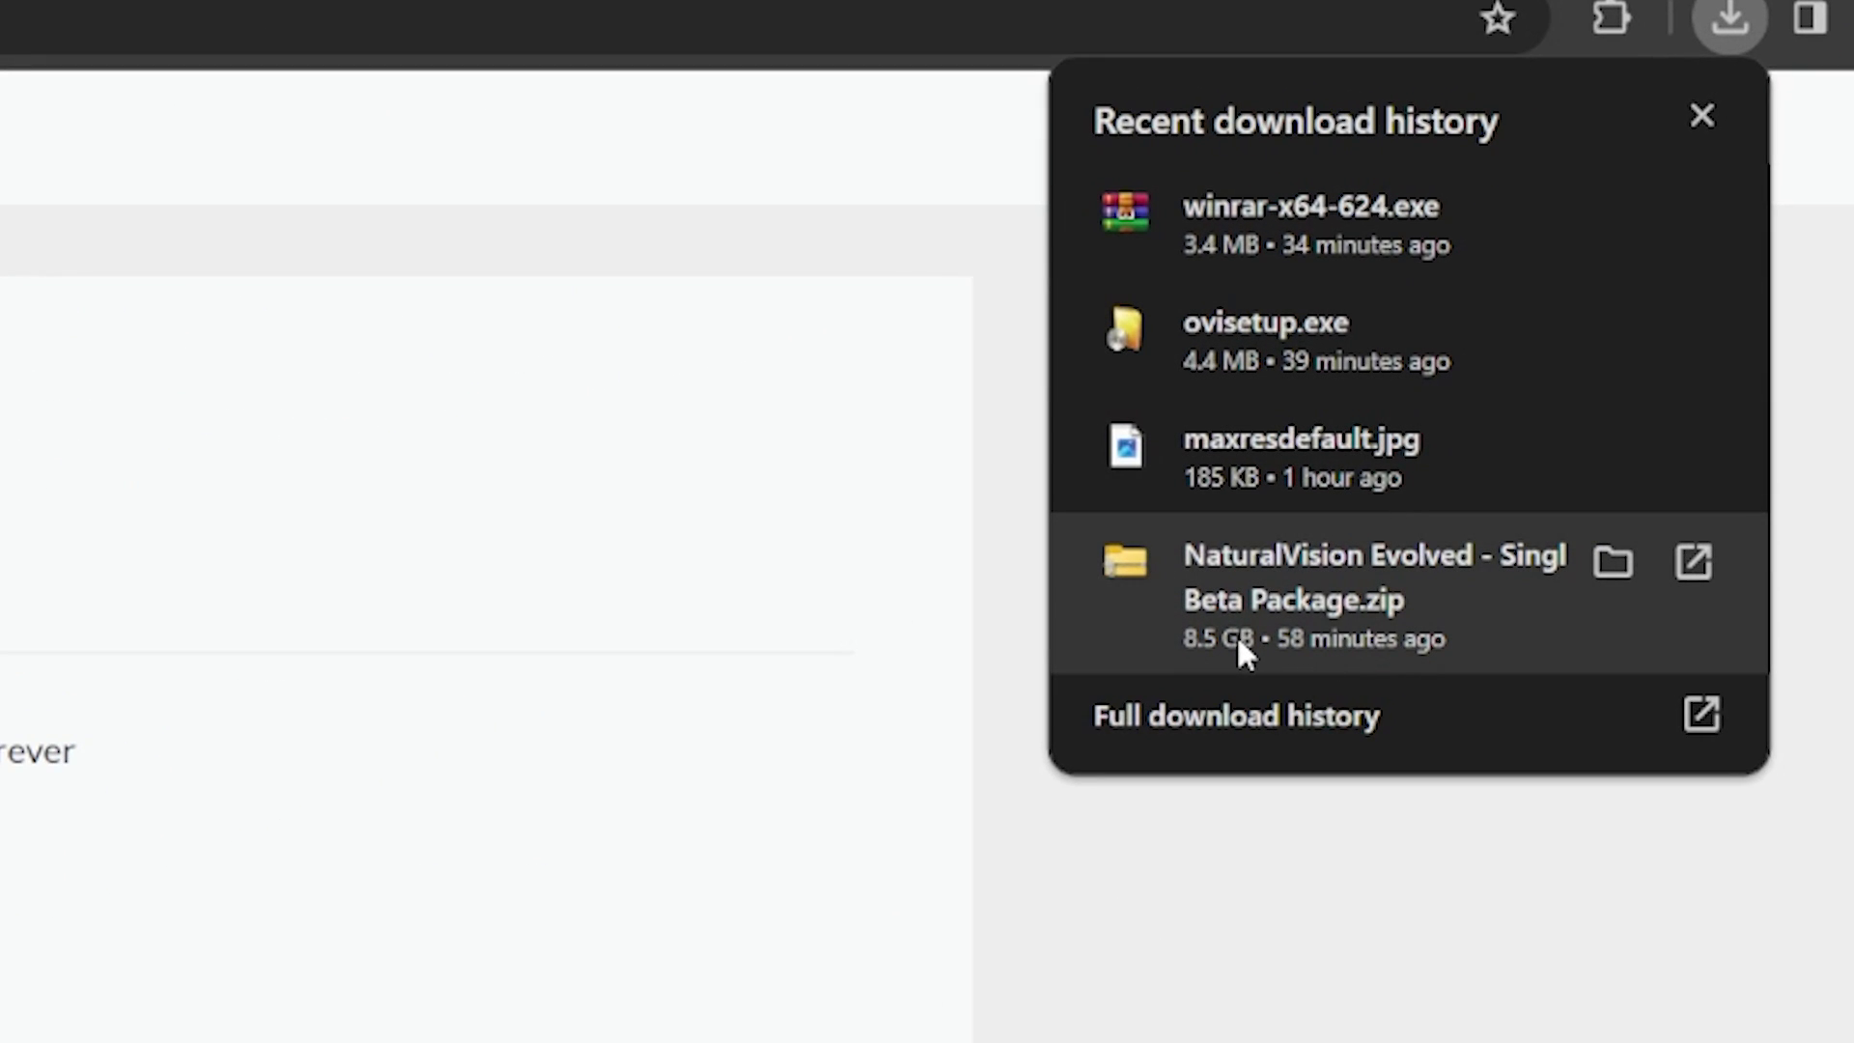
{"action": "left_click", "coordinate": [1279, 943]}
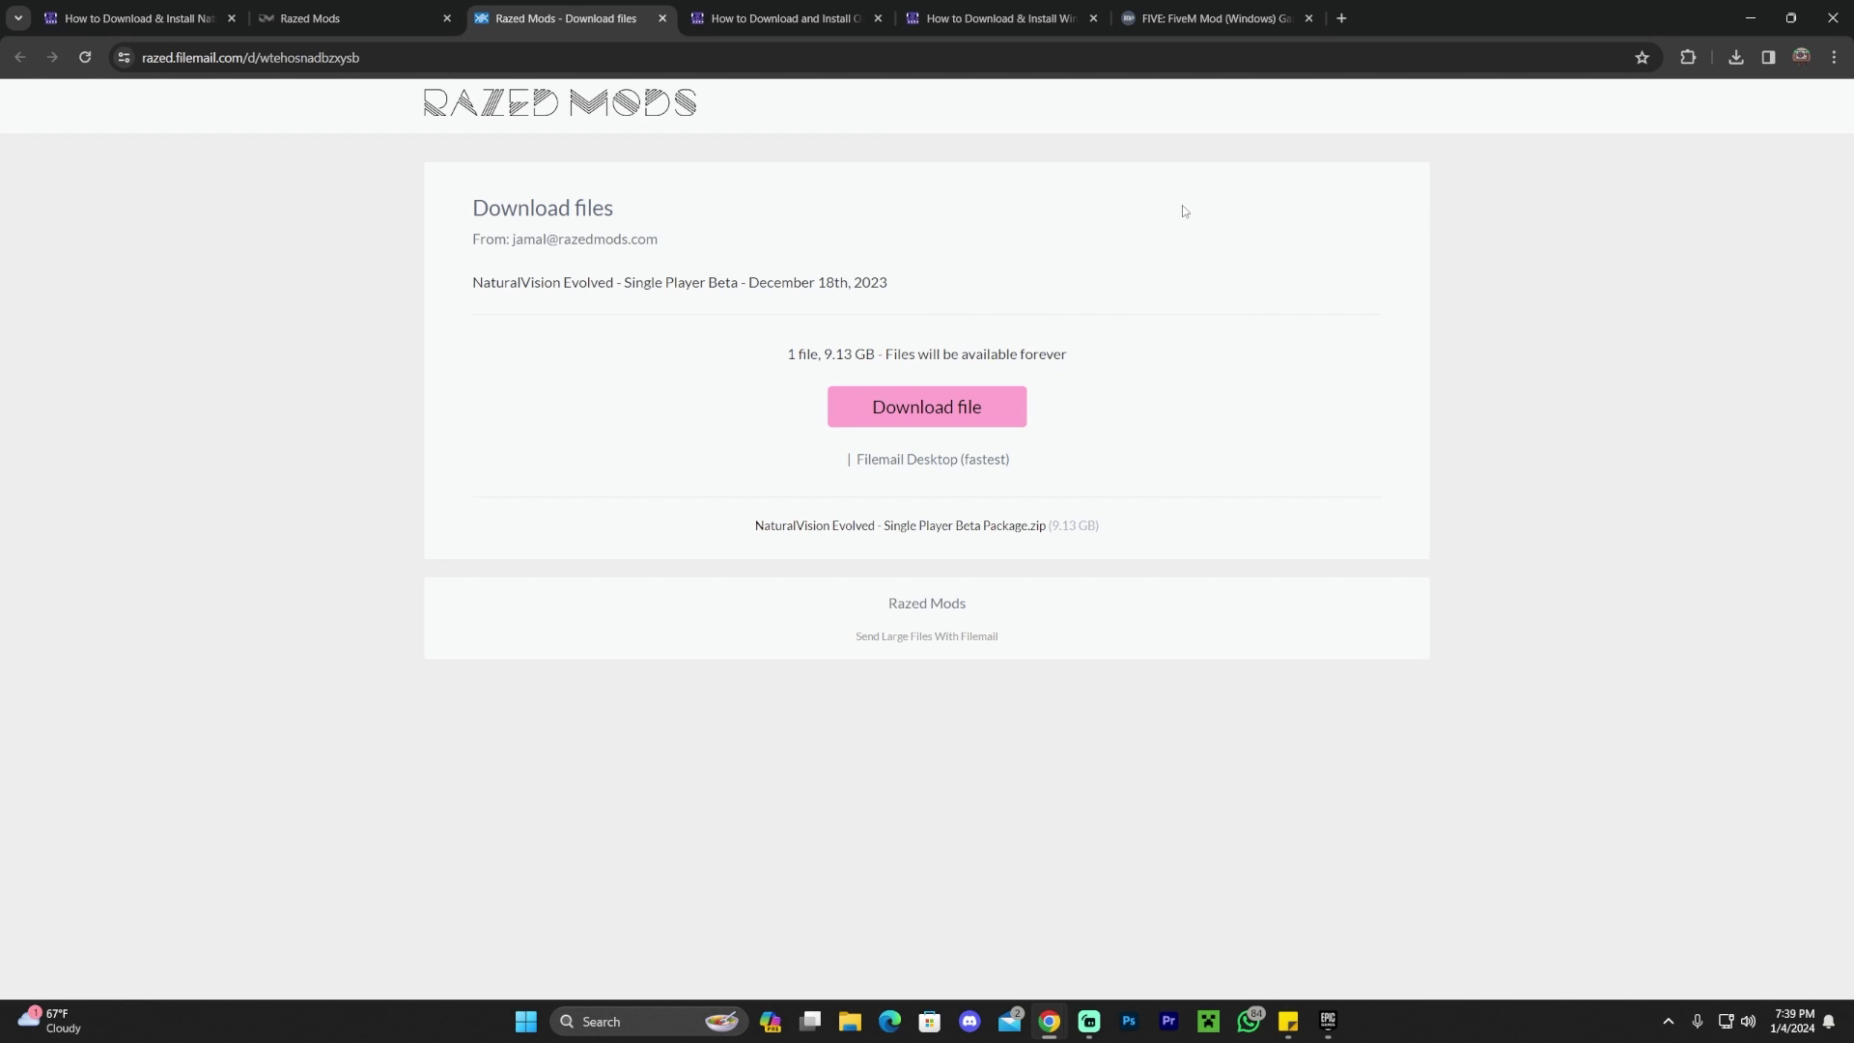
Step: Close the NaturalVision and Razed Mods tabs, leaving the OpenIV install guide maximized
{"action": "double_click", "coordinate": [1494, 7]}
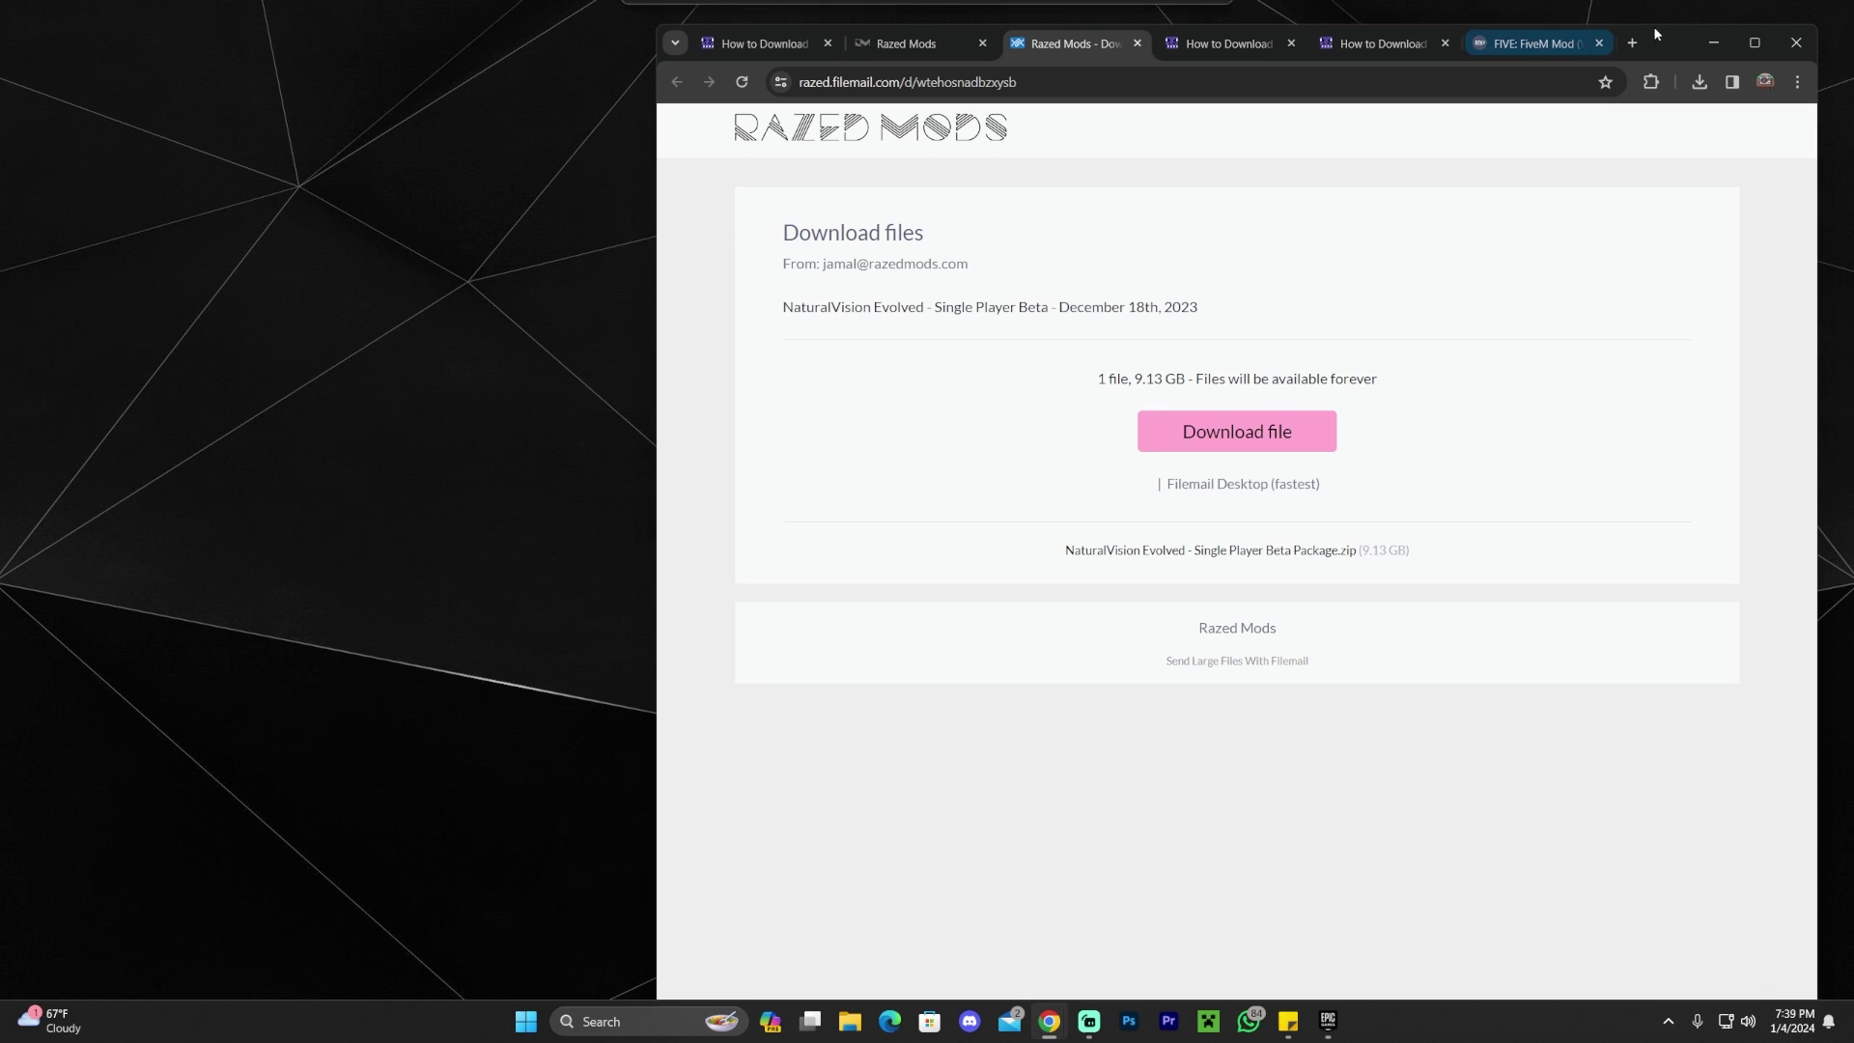
{"action": "left_click_drag", "start_coordinate": [1649, 25], "coordinate": [1682, 85]}
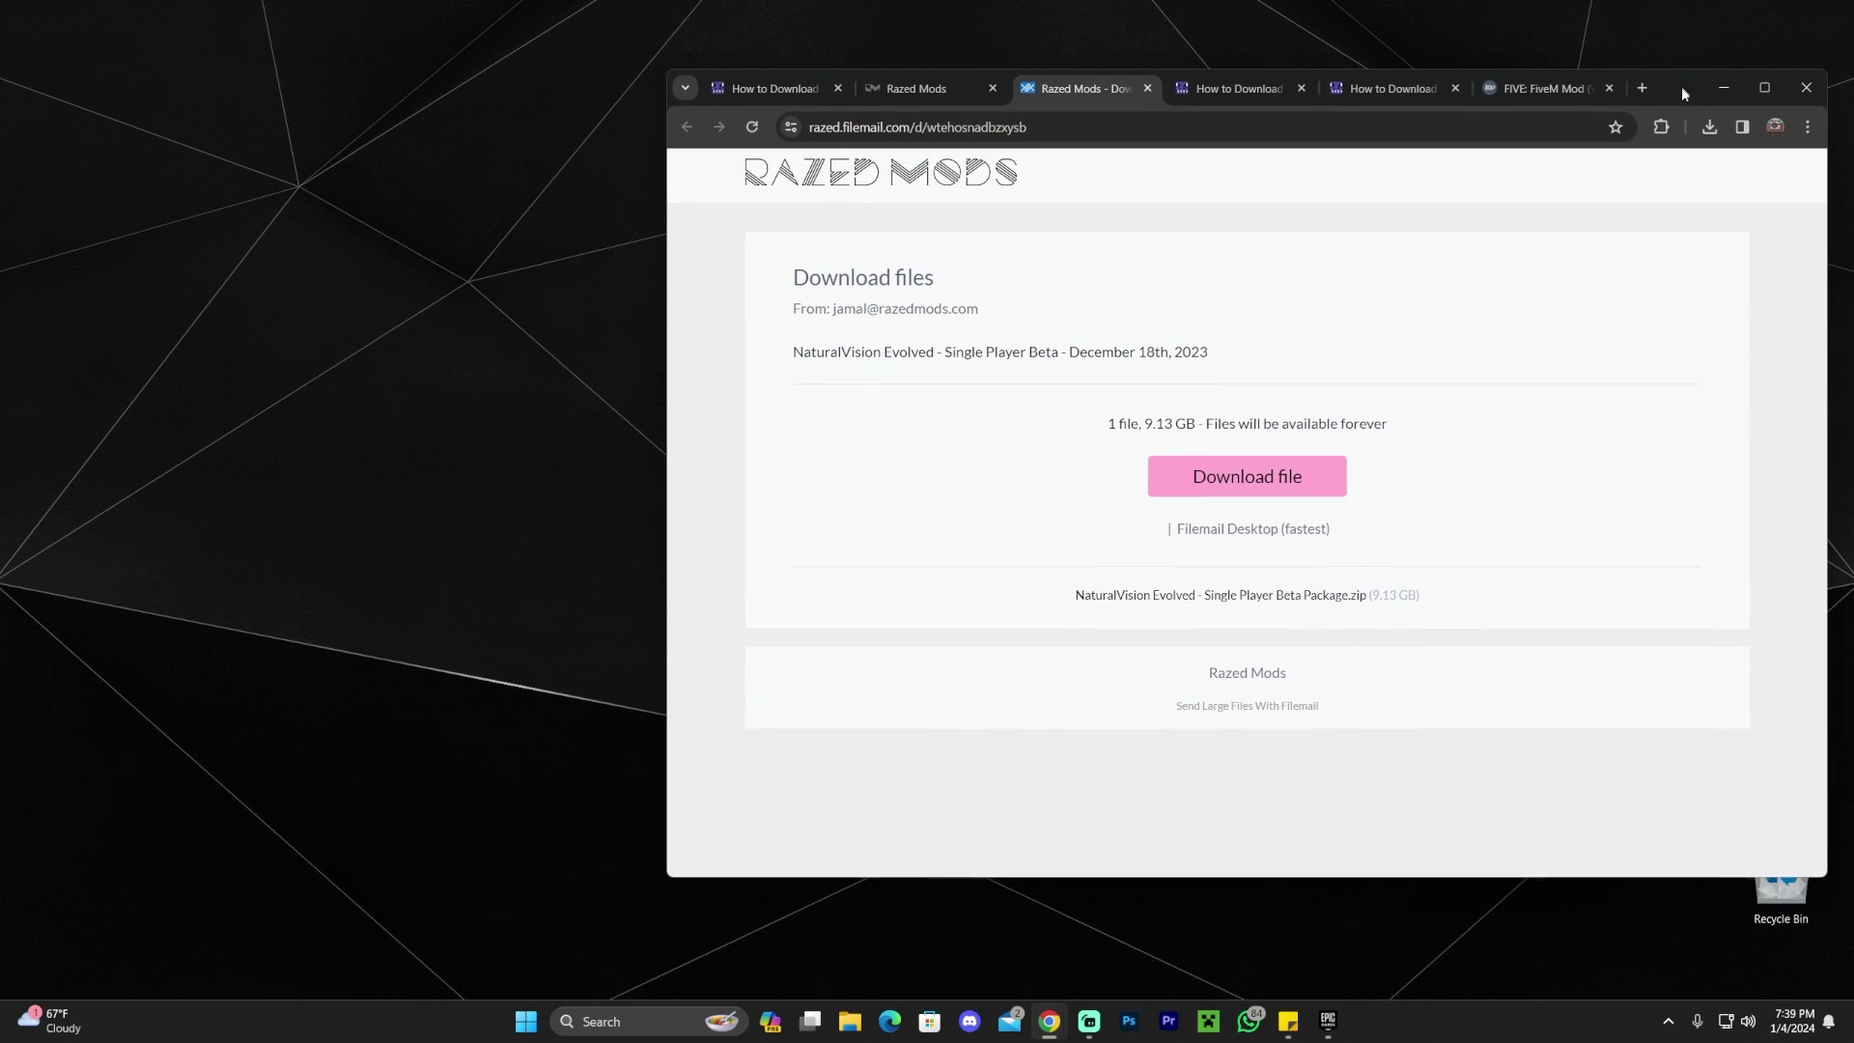
{"action": "left_click", "coordinate": [1197, 90]}
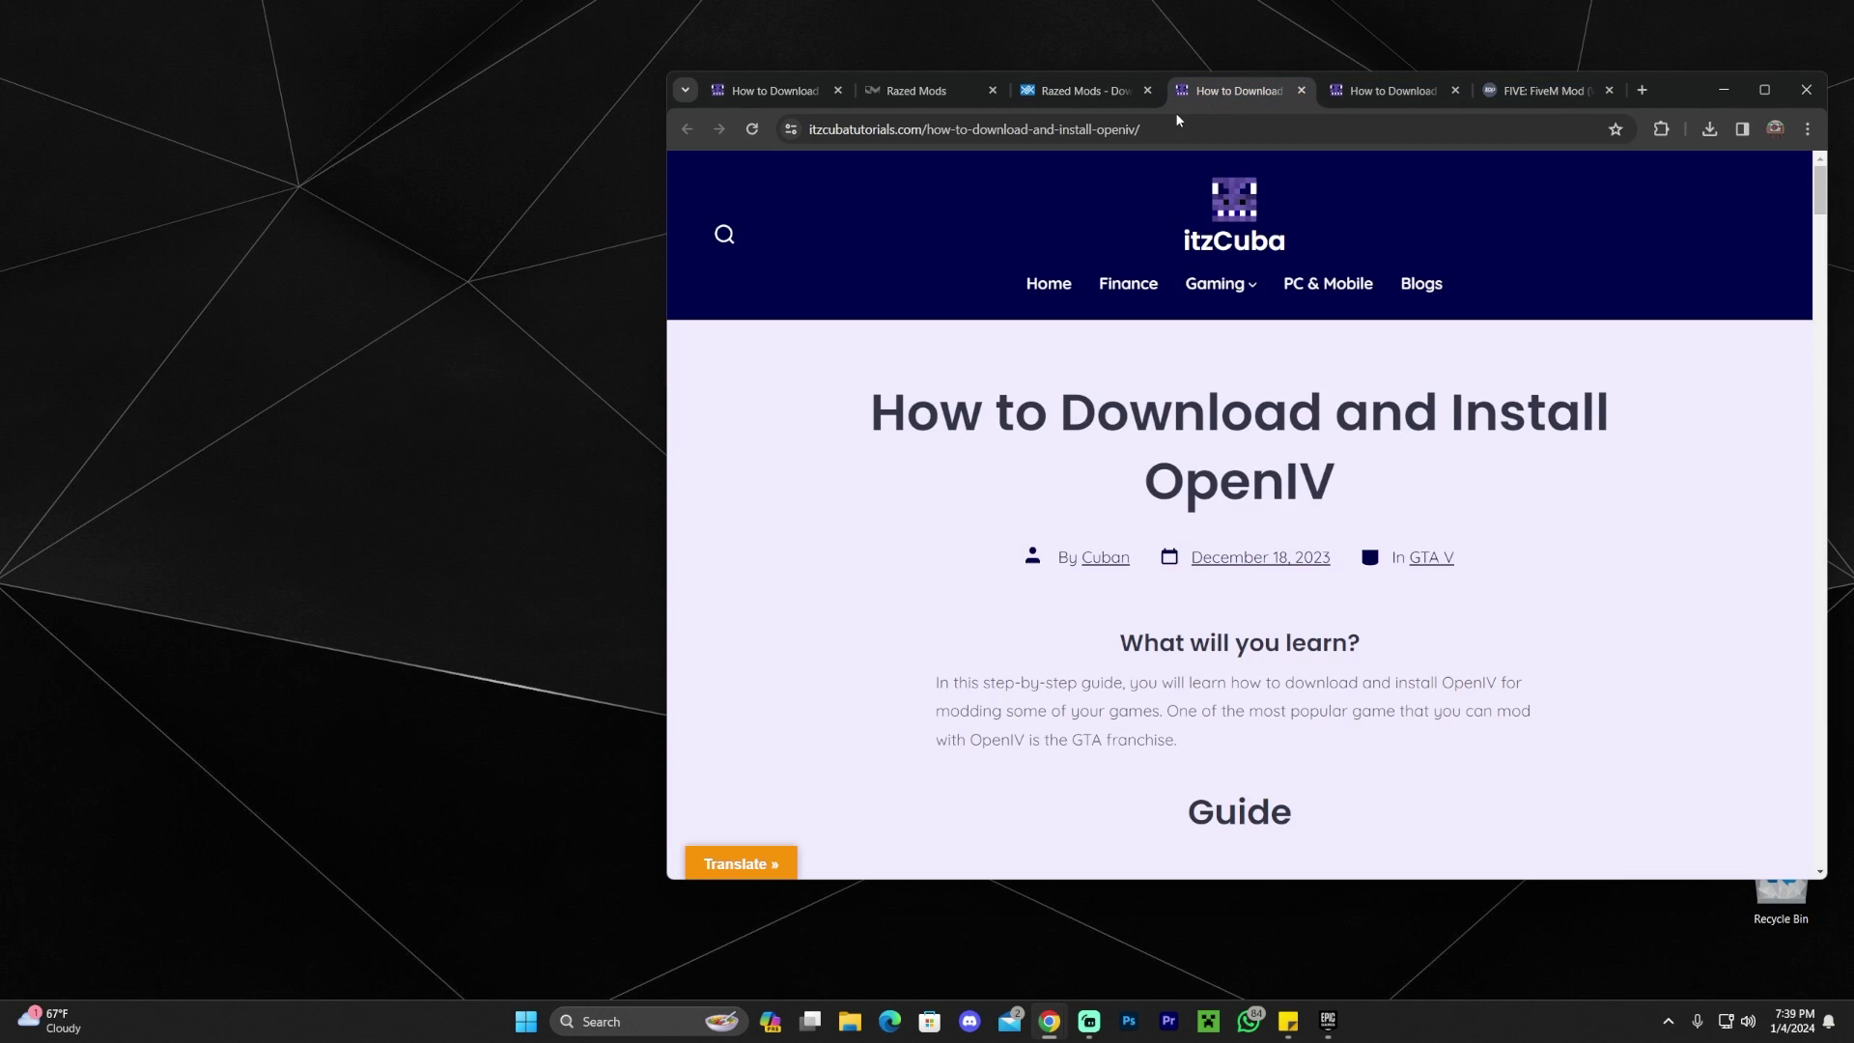
{"action": "left_click", "coordinate": [837, 90]}
{"action": "left_click", "coordinate": [837, 89]}
{"action": "left_click", "coordinate": [837, 90]}
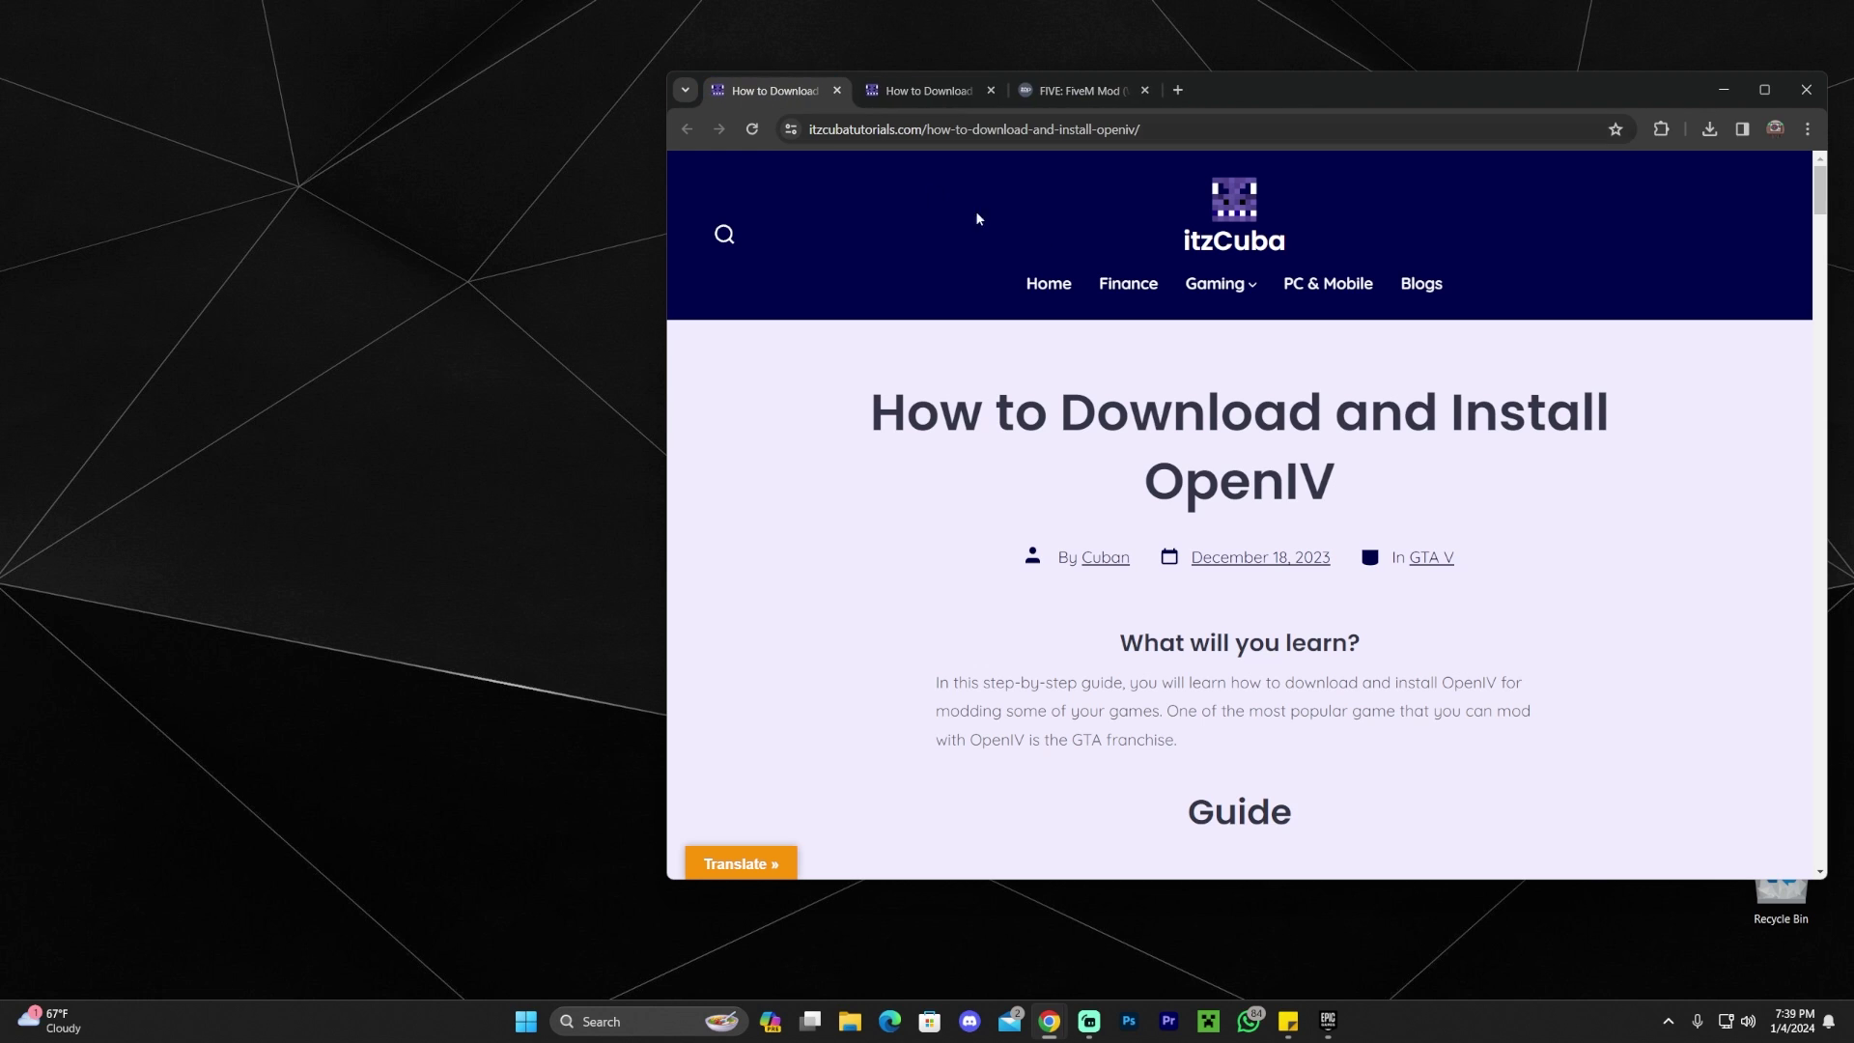
{"action": "double_click", "coordinate": [1499, 94]}
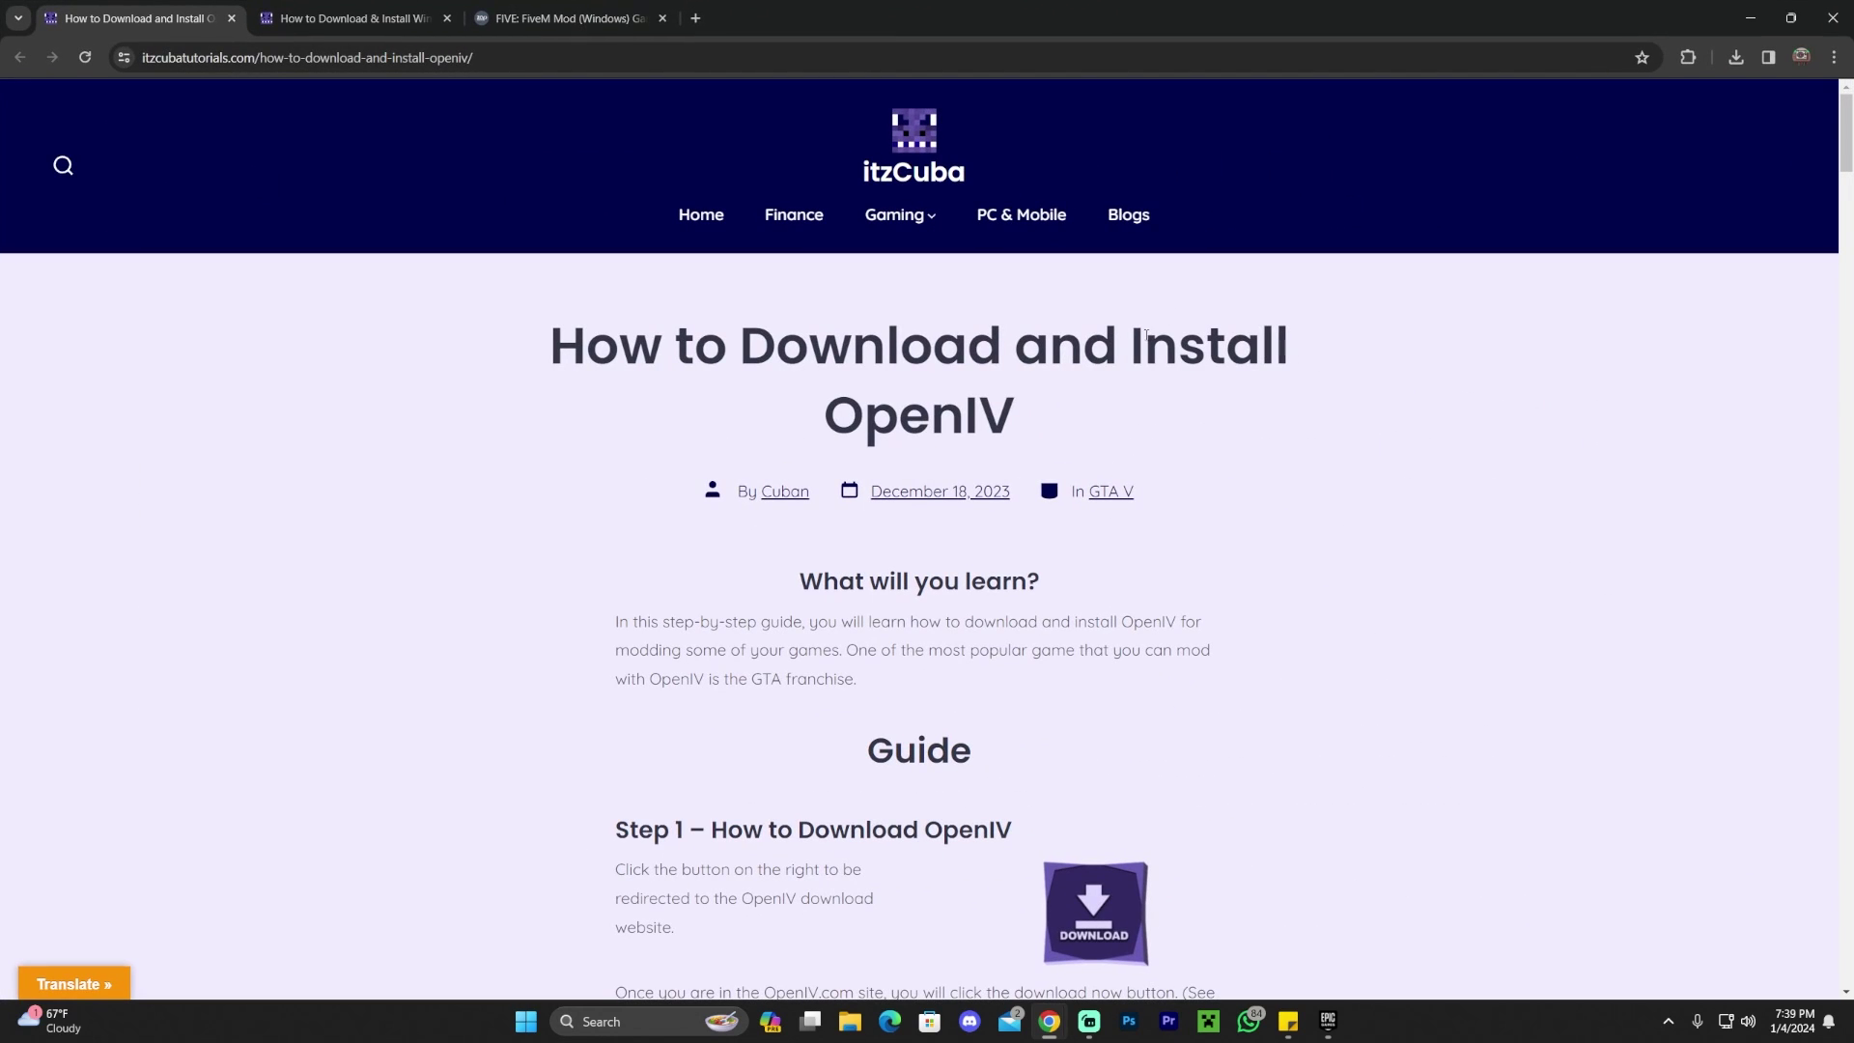
Step: Scroll the OpenIV guide to its Step 1 section with the DOWNLOAD button
{"action": "scroll", "coordinate": [1101, 324], "scroll_direction": "down", "scroll_amount": 4}
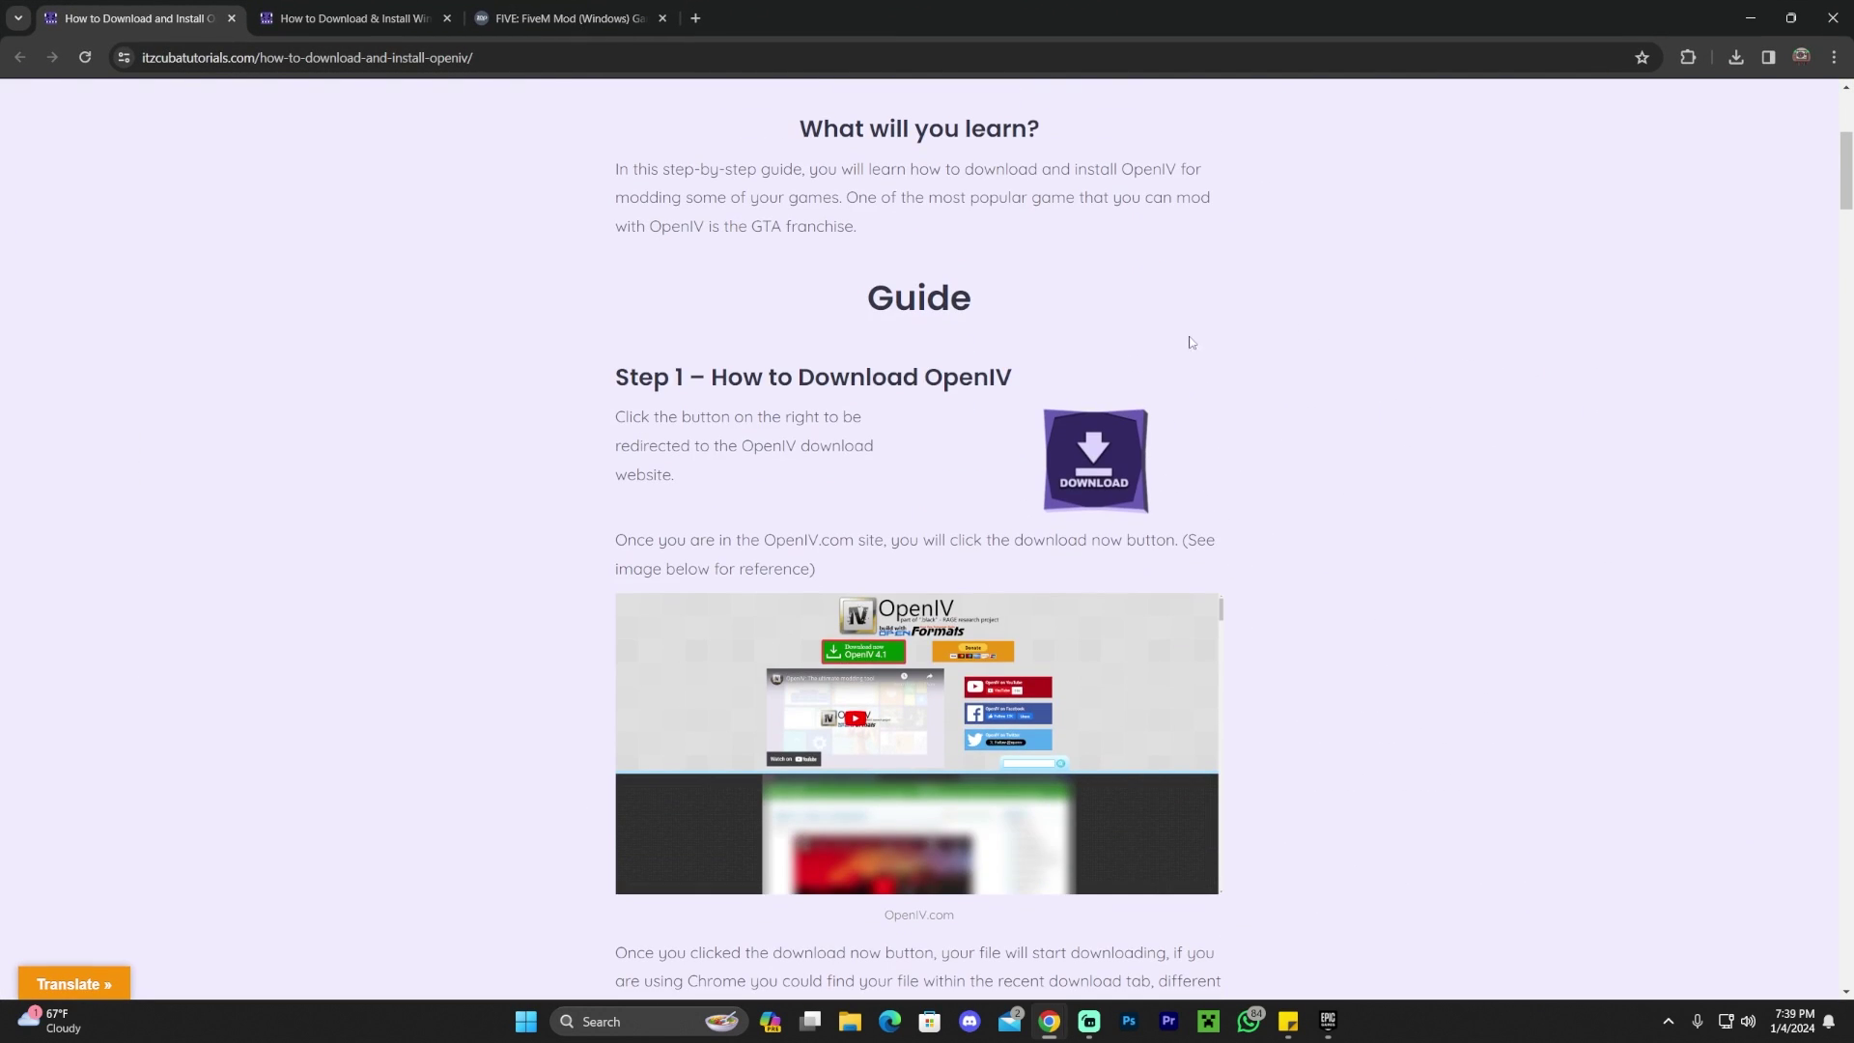
{"action": "scroll", "coordinate": [1193, 342], "scroll_direction": "up", "scroll_amount": 3}
{"action": "scroll", "coordinate": [1092, 339], "scroll_direction": "up", "scroll_amount": 1}
{"action": "scroll", "coordinate": [1104, 315], "scroll_direction": "up", "scroll_amount": 1}
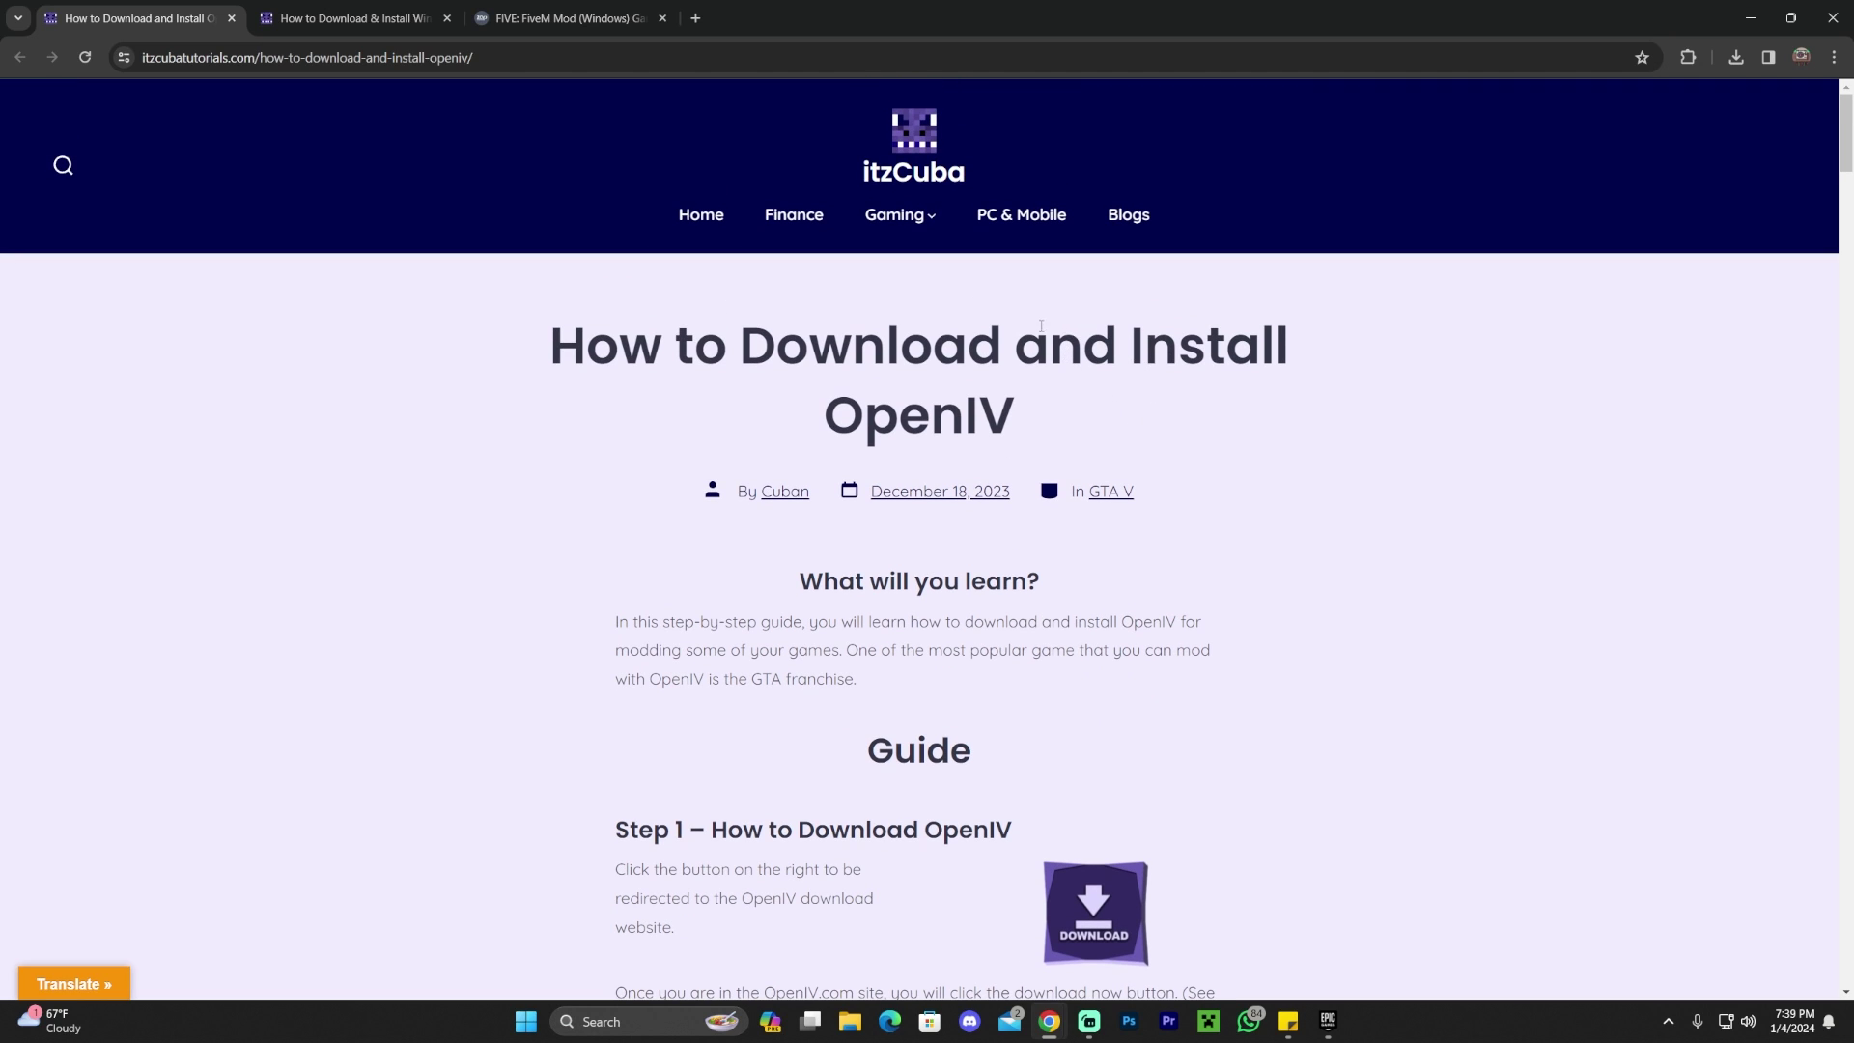
{"action": "scroll", "coordinate": [1133, 372], "scroll_direction": "down", "scroll_amount": 3}
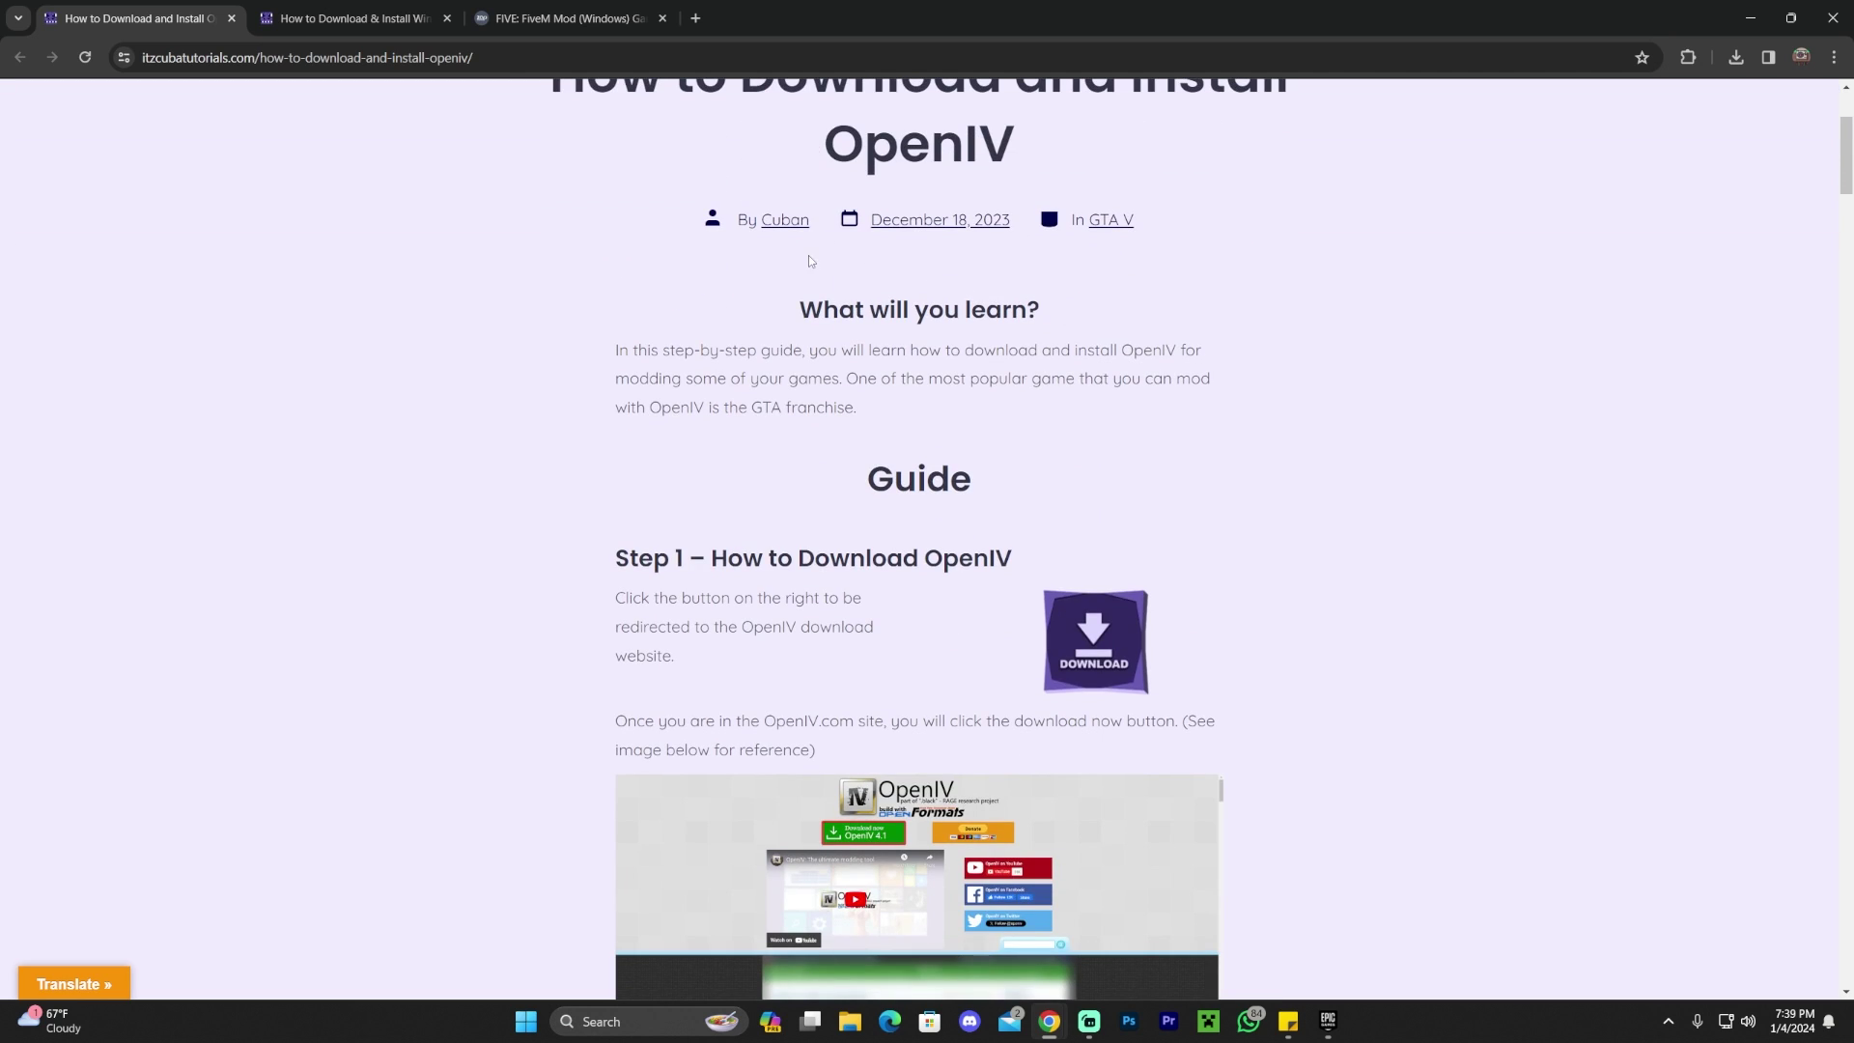
{"action": "scroll", "coordinate": [966, 349], "scroll_direction": "up", "scroll_amount": 2}
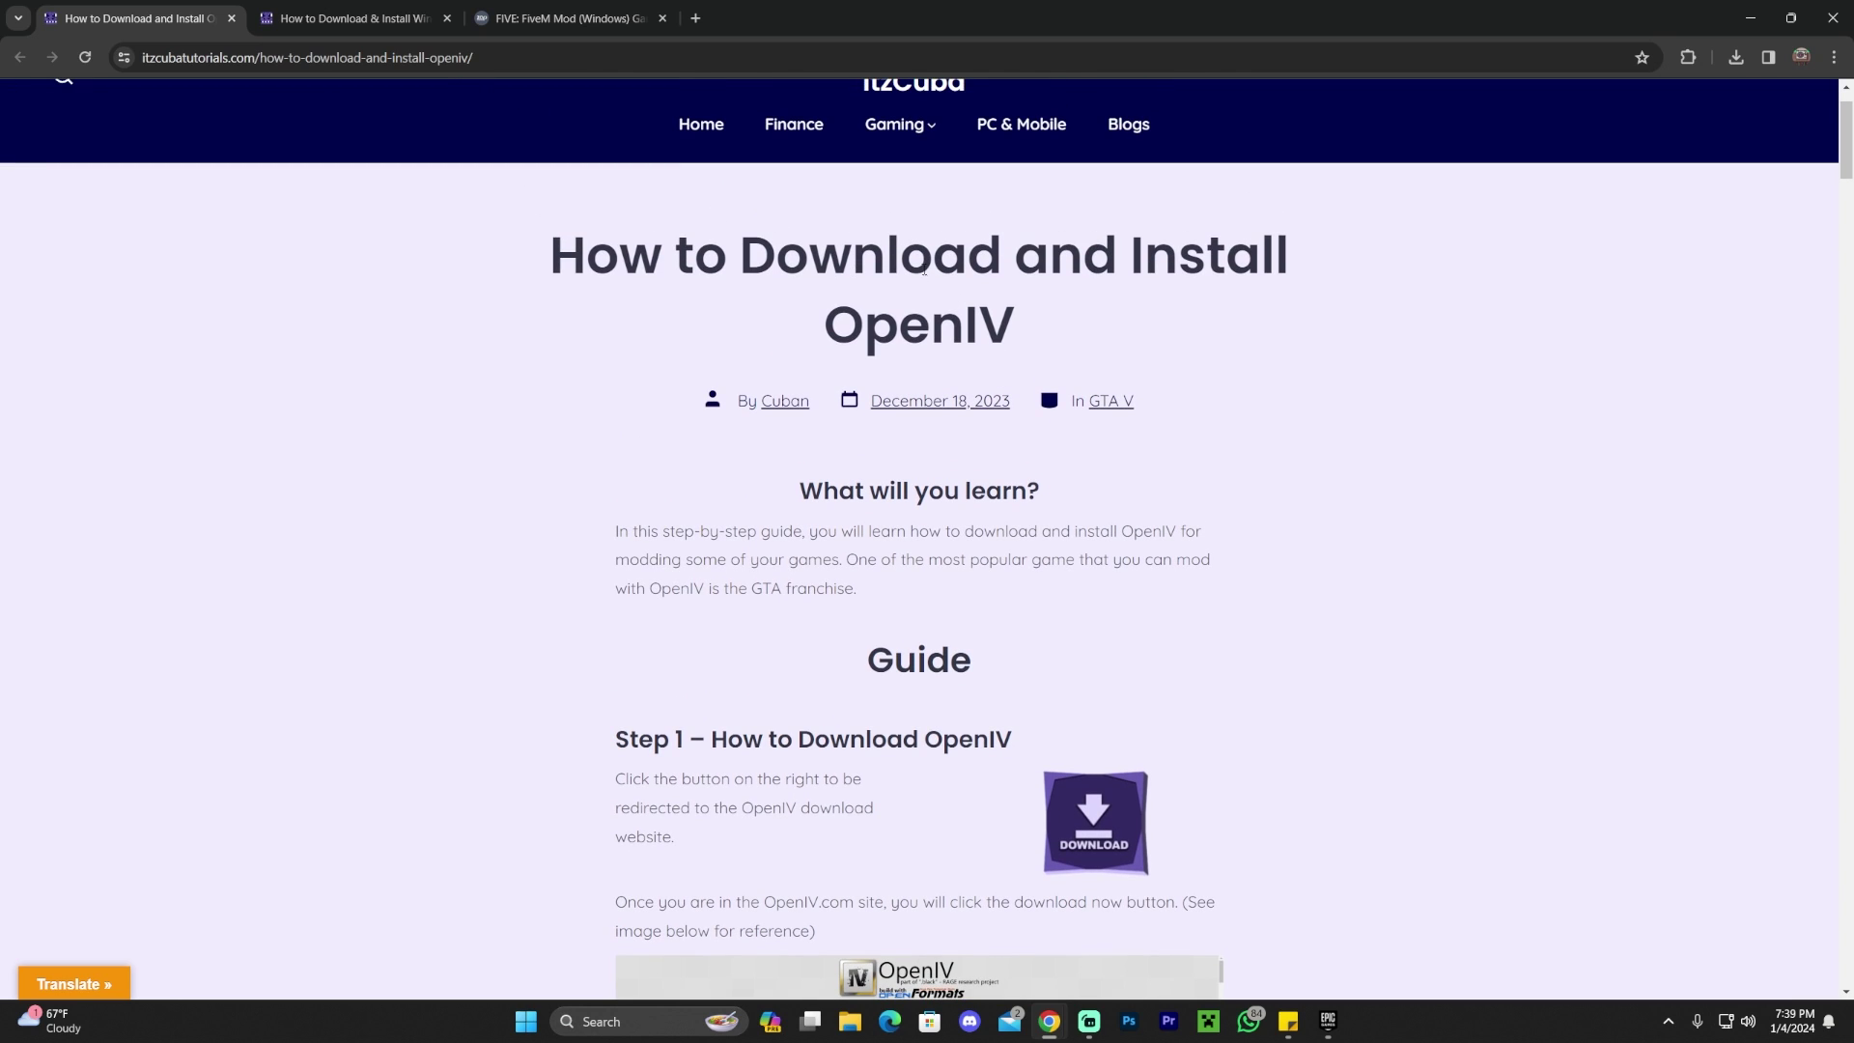
{"action": "scroll", "coordinate": [1054, 348], "scroll_direction": "down", "scroll_amount": 8}
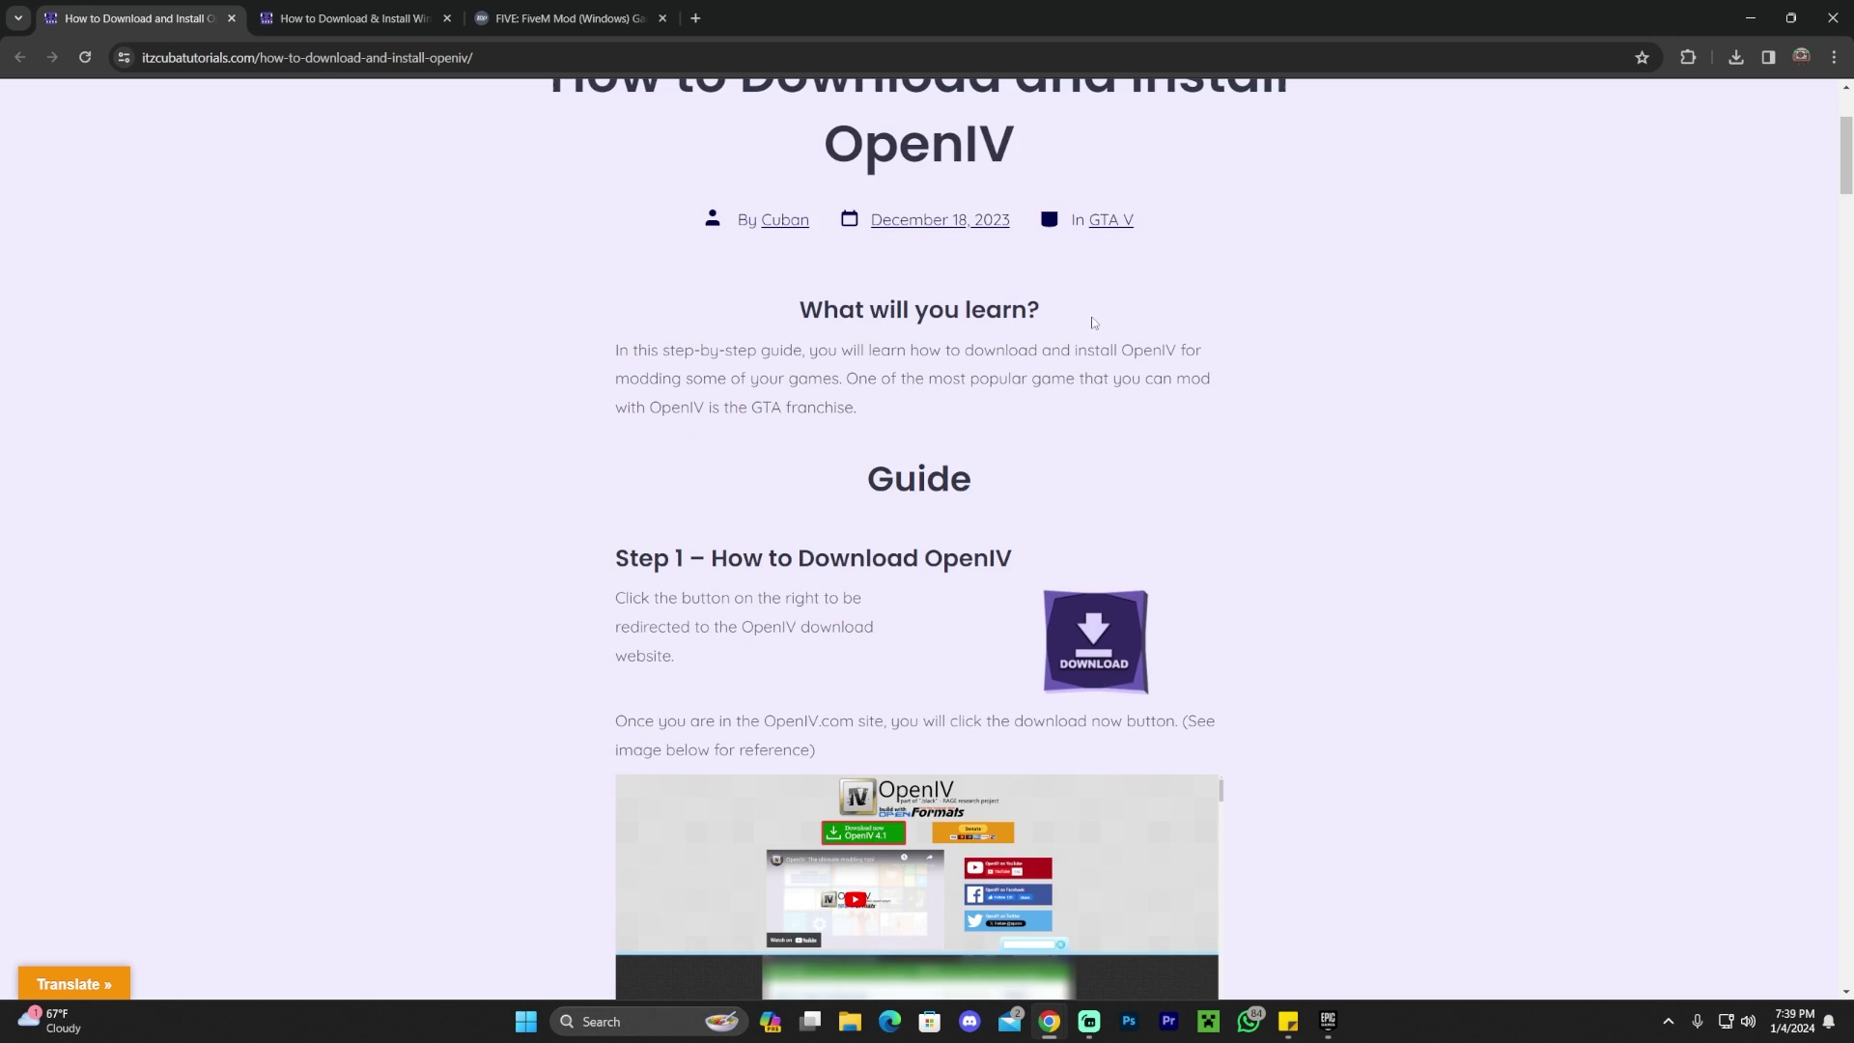
{"action": "scroll", "coordinate": [1033, 425], "scroll_direction": "down", "scroll_amount": 5}
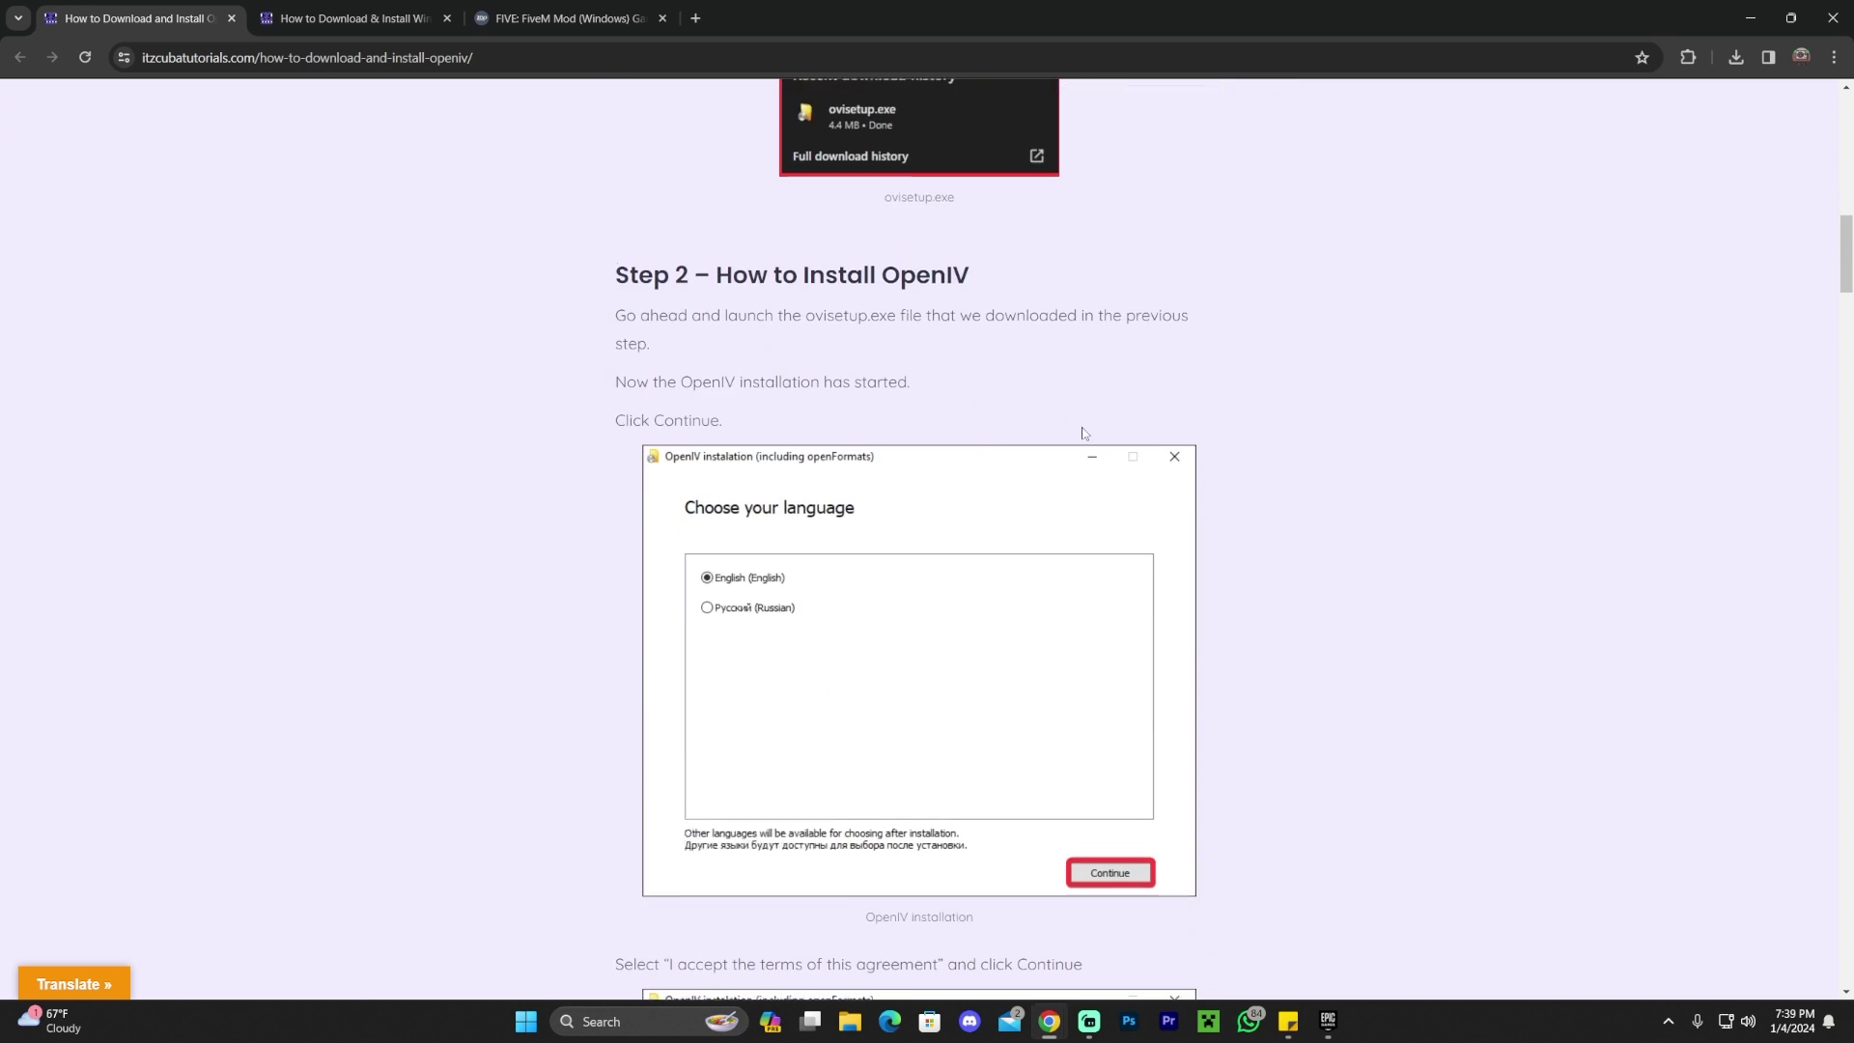
{"action": "scroll", "coordinate": [994, 410], "scroll_direction": "up", "scroll_amount": 10}
{"action": "scroll", "coordinate": [1129, 423], "scroll_direction": "up", "scroll_amount": 4}
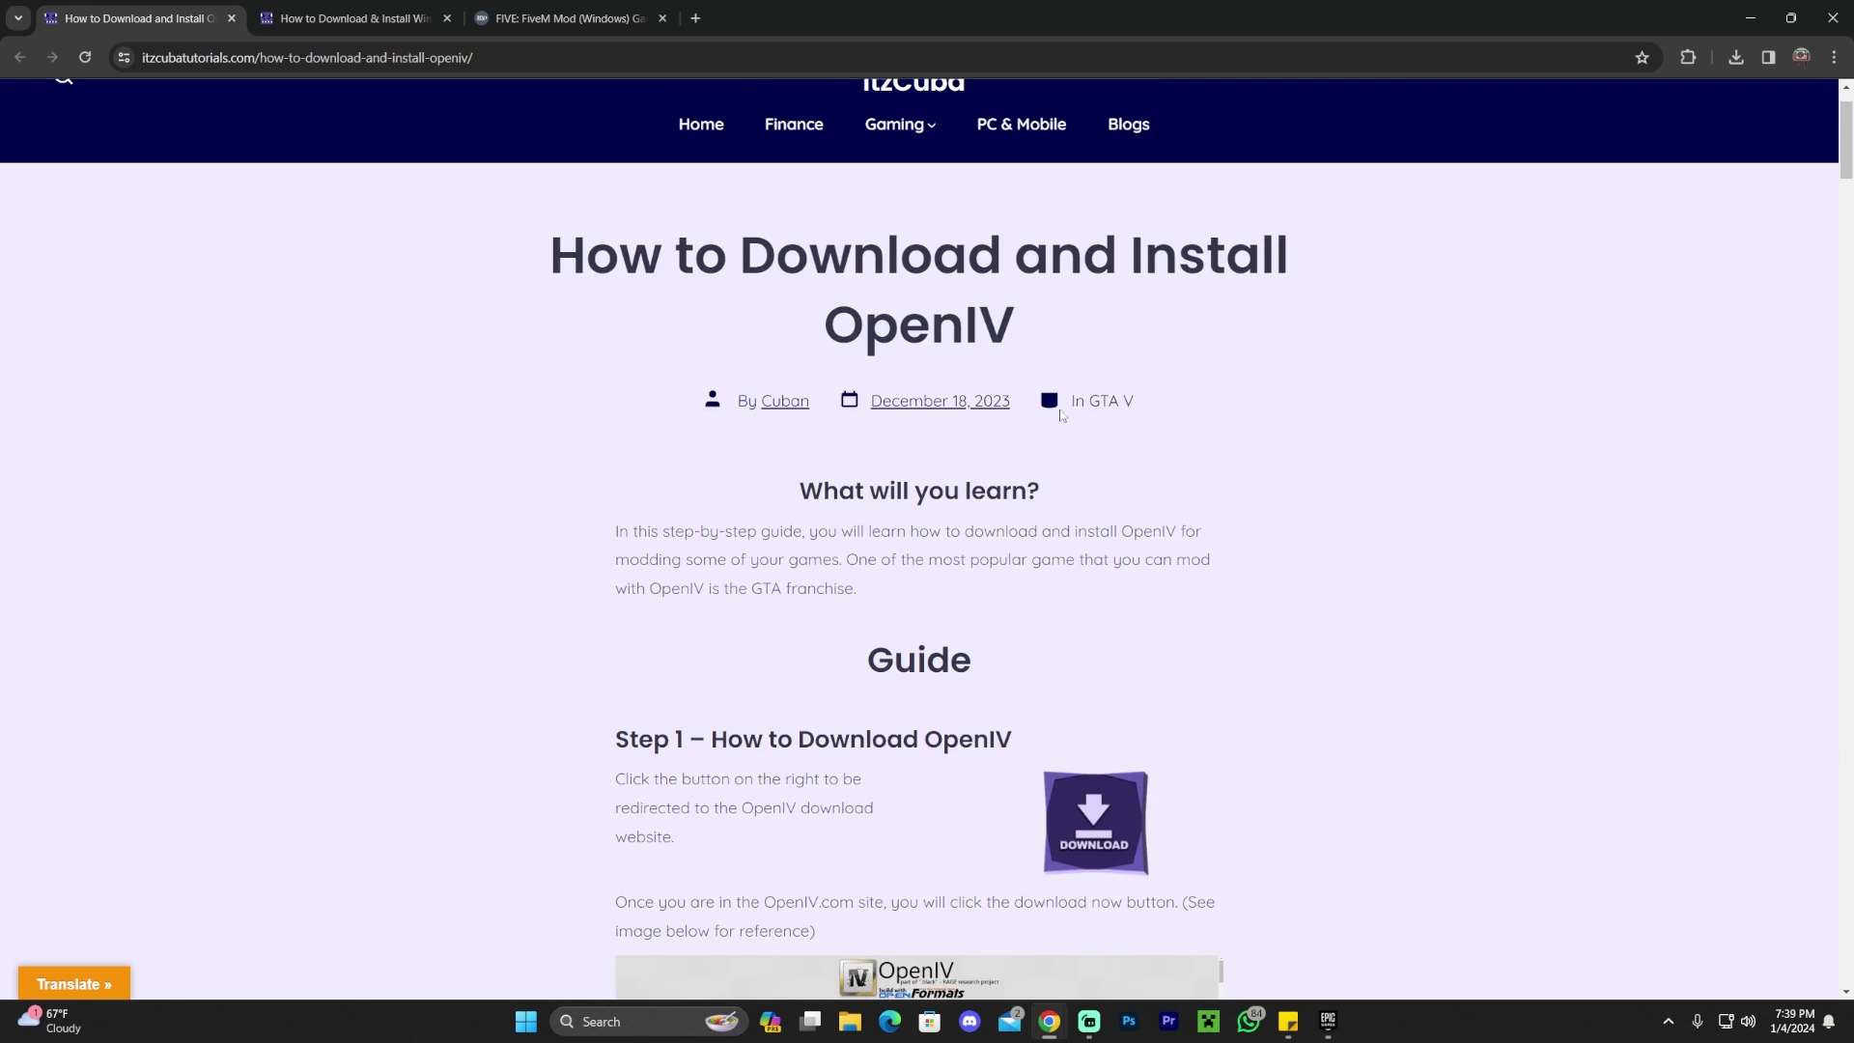
{"action": "scroll", "coordinate": [1265, 392], "scroll_direction": "down", "scroll_amount": 1}
{"action": "scroll", "coordinate": [1274, 389], "scroll_direction": "up", "scroll_amount": 2}
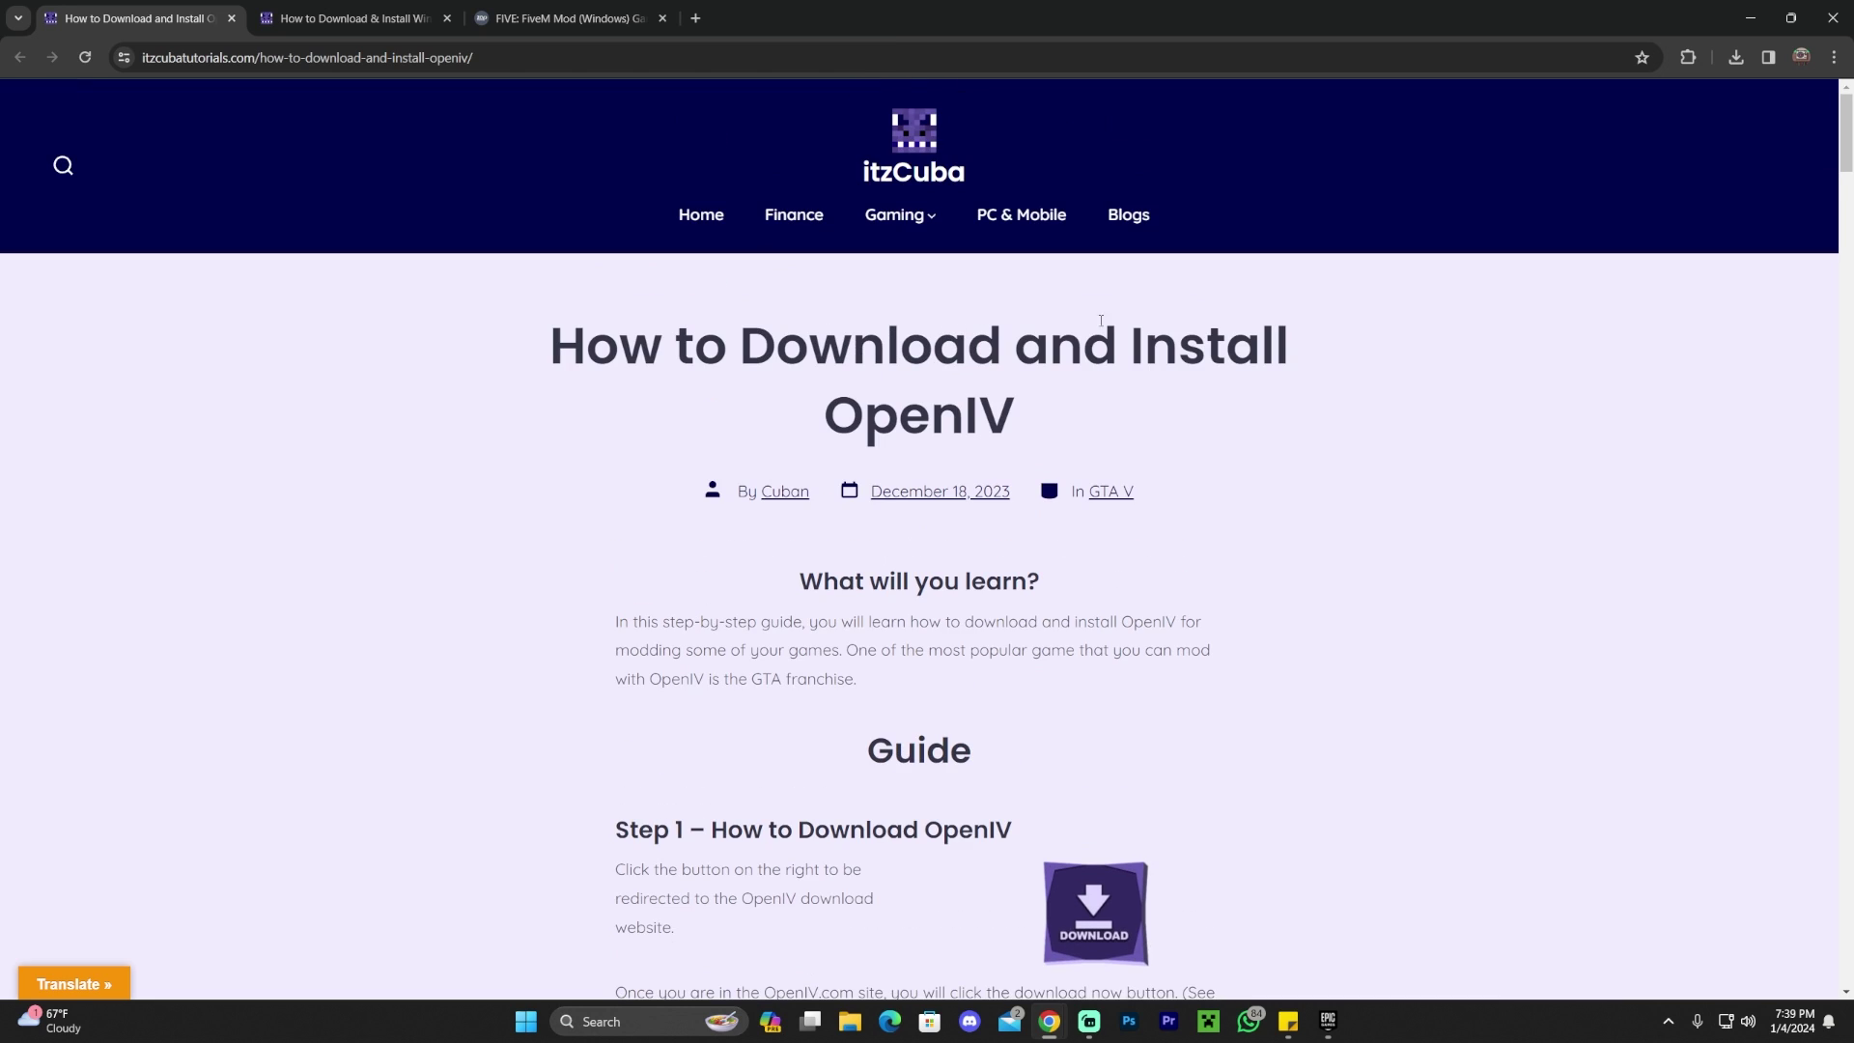
{"action": "scroll", "coordinate": [1289, 367], "scroll_direction": "down", "scroll_amount": 3}
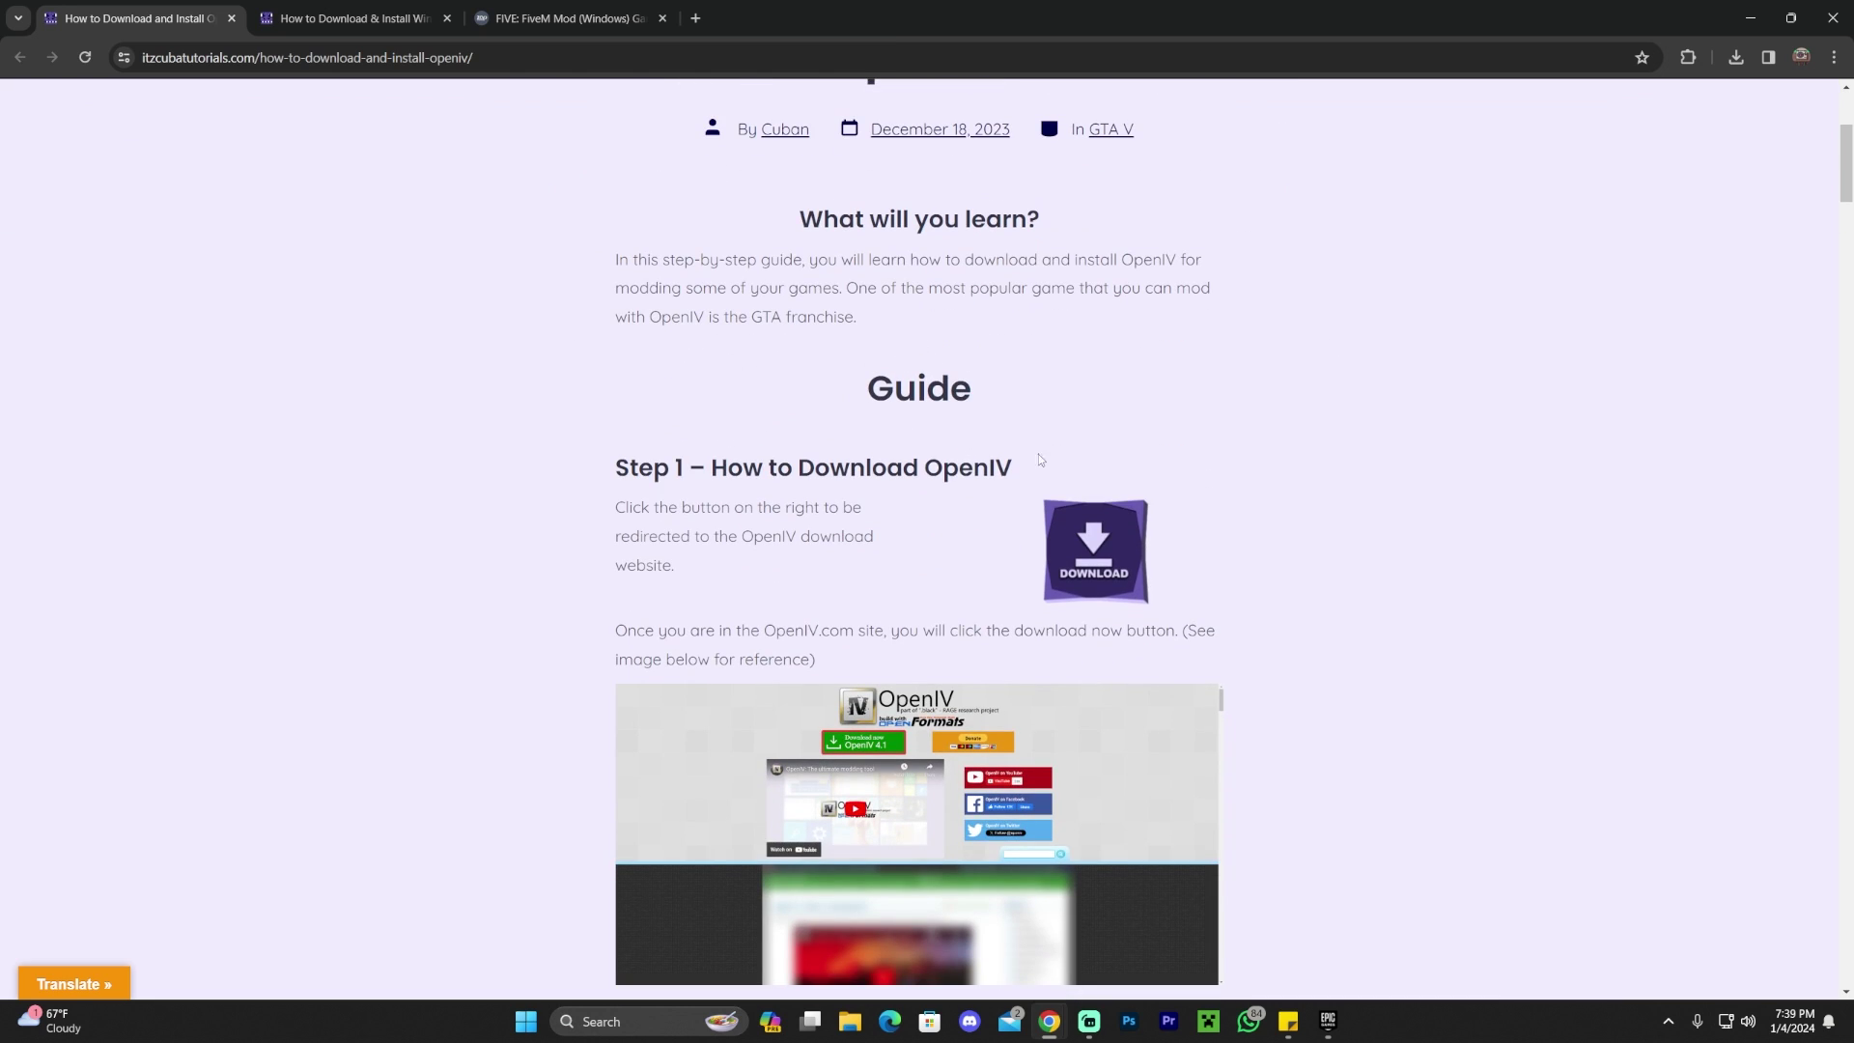
{"action": "scroll", "coordinate": [1189, 441], "scroll_direction": "down", "scroll_amount": 2}
{"action": "scroll", "coordinate": [1139, 445], "scroll_direction": "up", "scroll_amount": 3}
{"action": "scroll", "coordinate": [1097, 447], "scroll_direction": "down", "scroll_amount": 1}
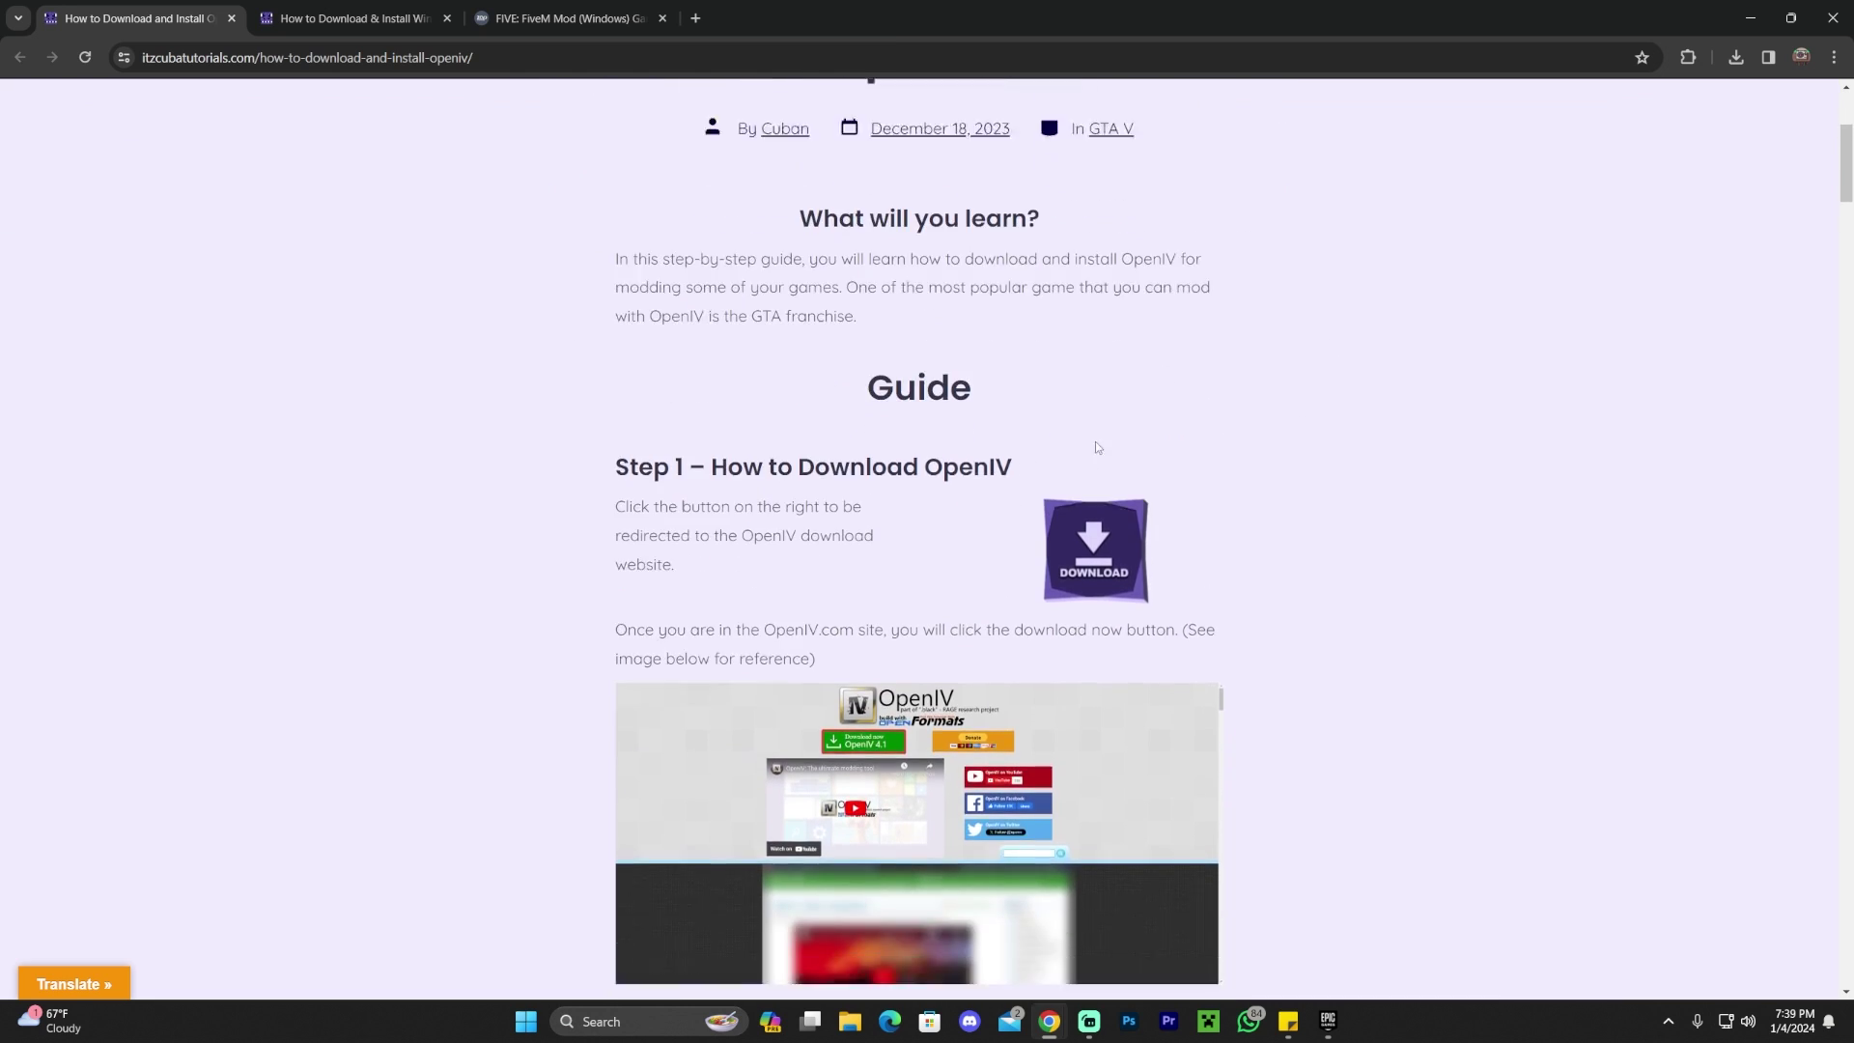
{"action": "scroll", "coordinate": [1096, 447], "scroll_direction": "down", "scroll_amount": 20}
{"action": "scroll", "coordinate": [1308, 402], "scroll_direction": "up", "scroll_amount": 12}
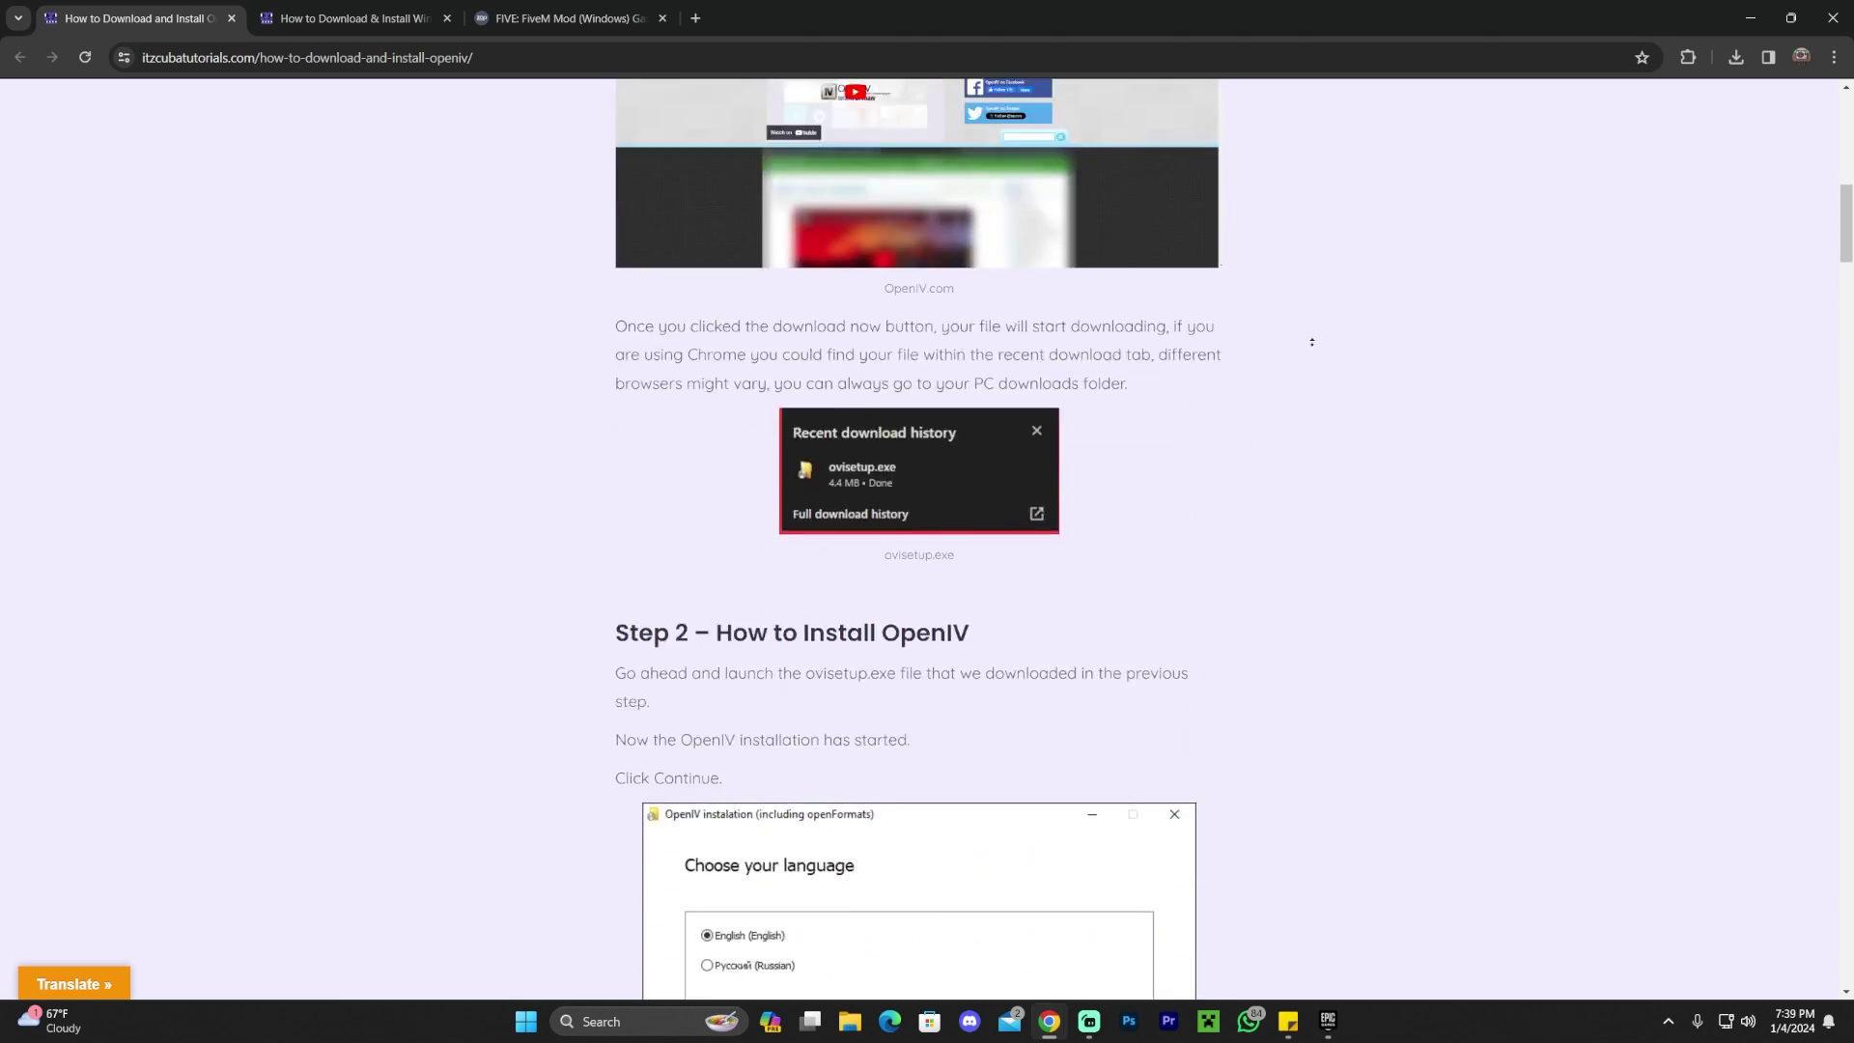
{"action": "scroll", "coordinate": [1311, 342], "scroll_direction": "up", "scroll_amount": 9}
{"action": "scroll", "coordinate": [1132, 494], "scroll_direction": "down", "scroll_amount": 3}
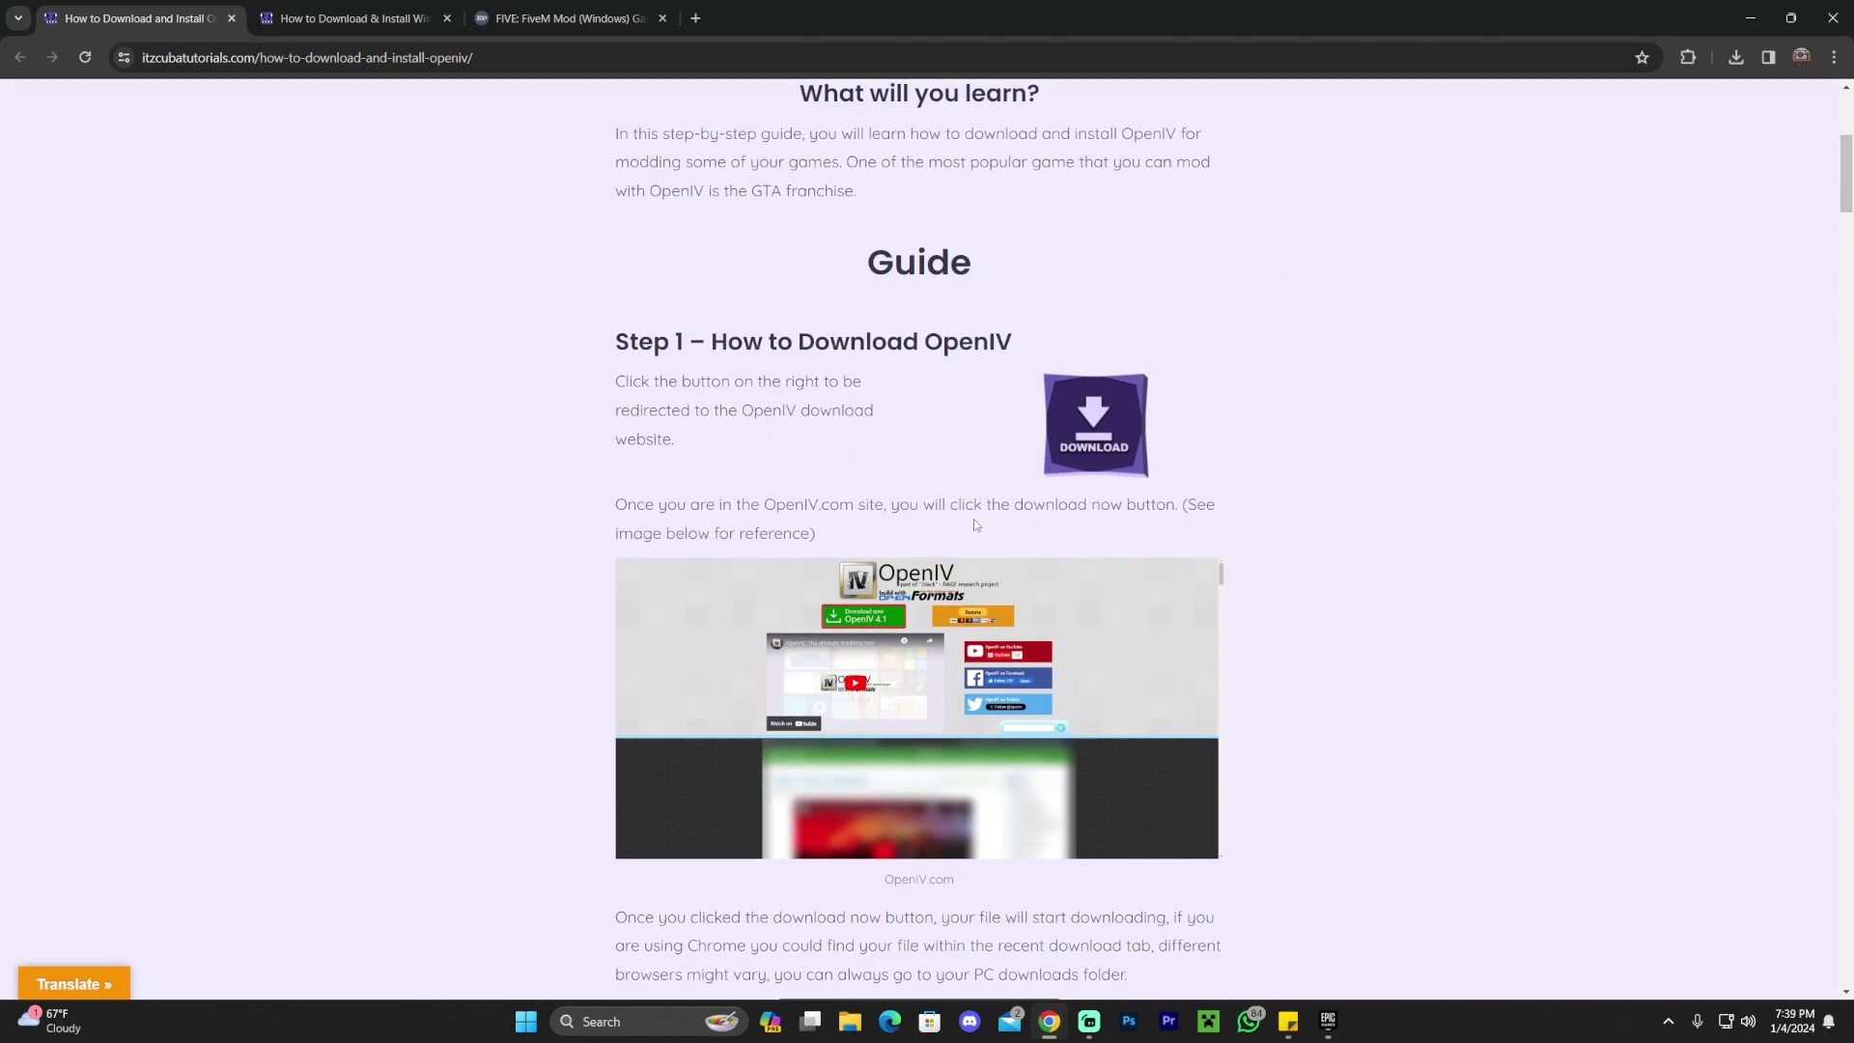
Step: Download and save the OpenIV 4.1 installer from the OpenIV website
{"action": "left_click", "coordinate": [1110, 423]}
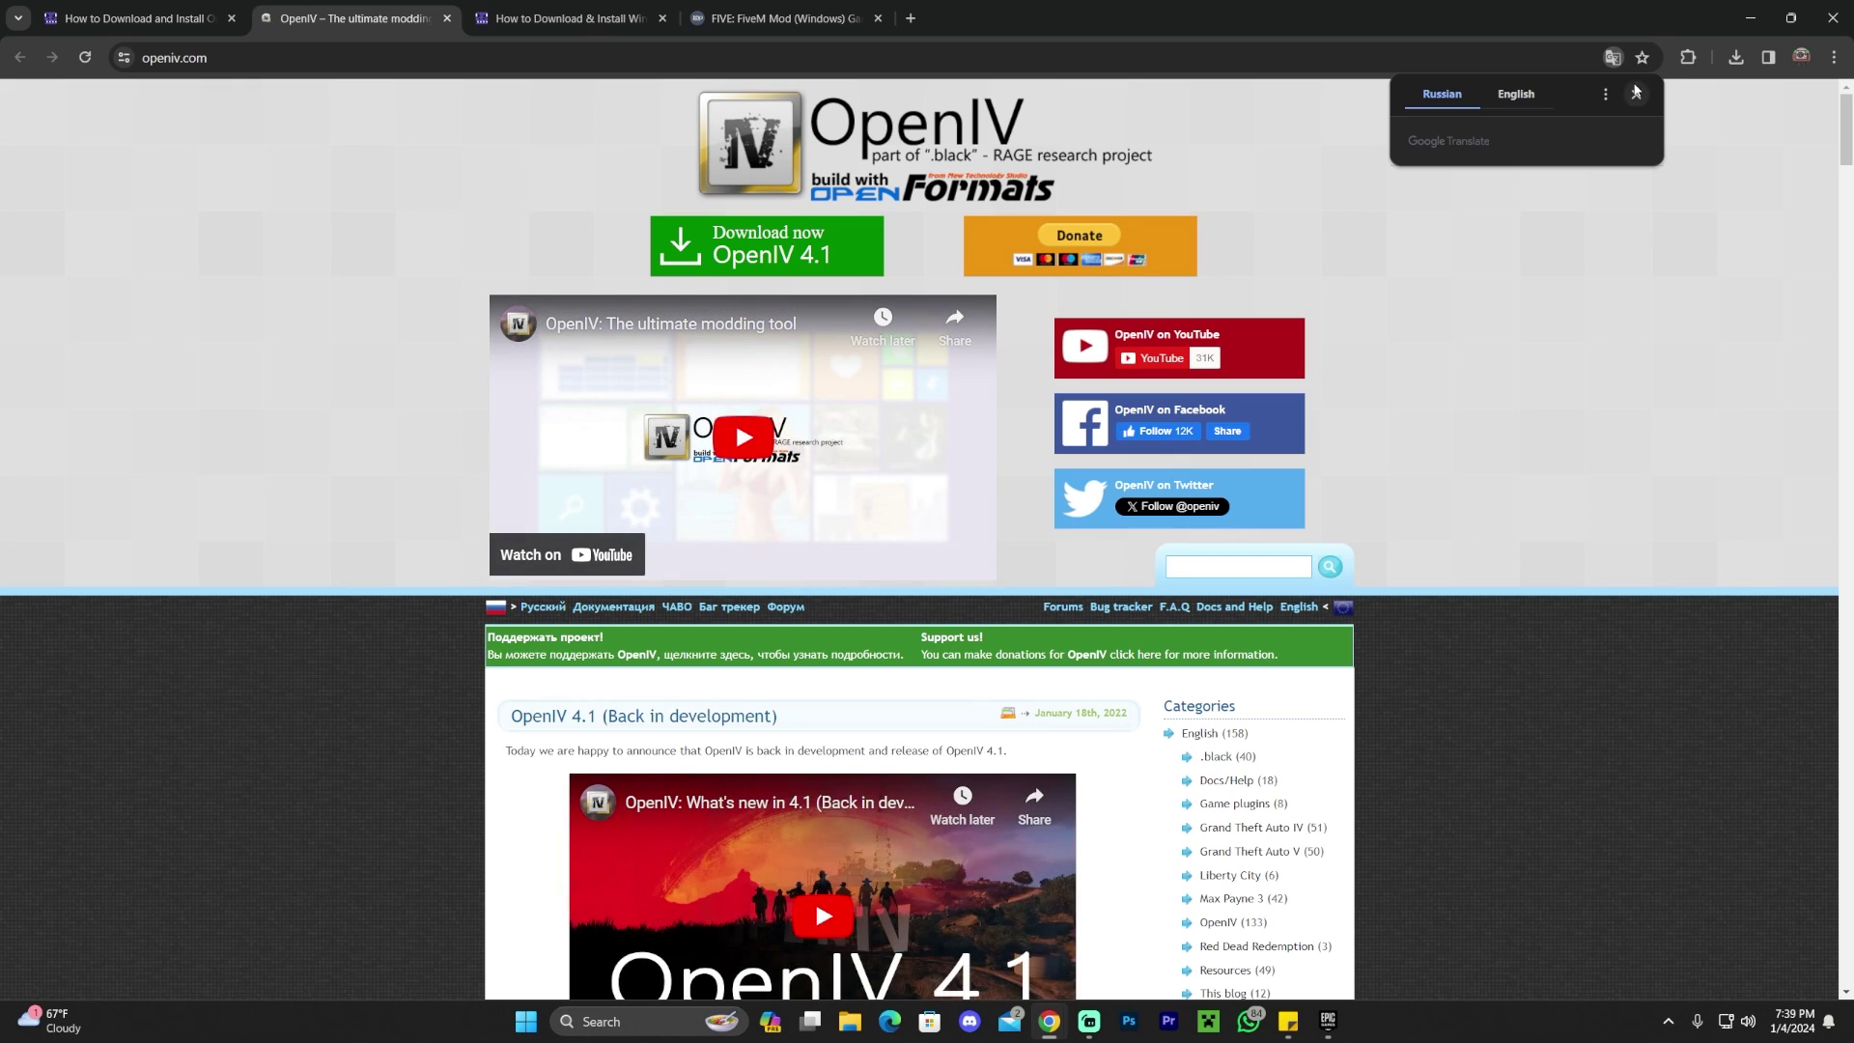
{"action": "left_click", "coordinate": [1635, 91]}
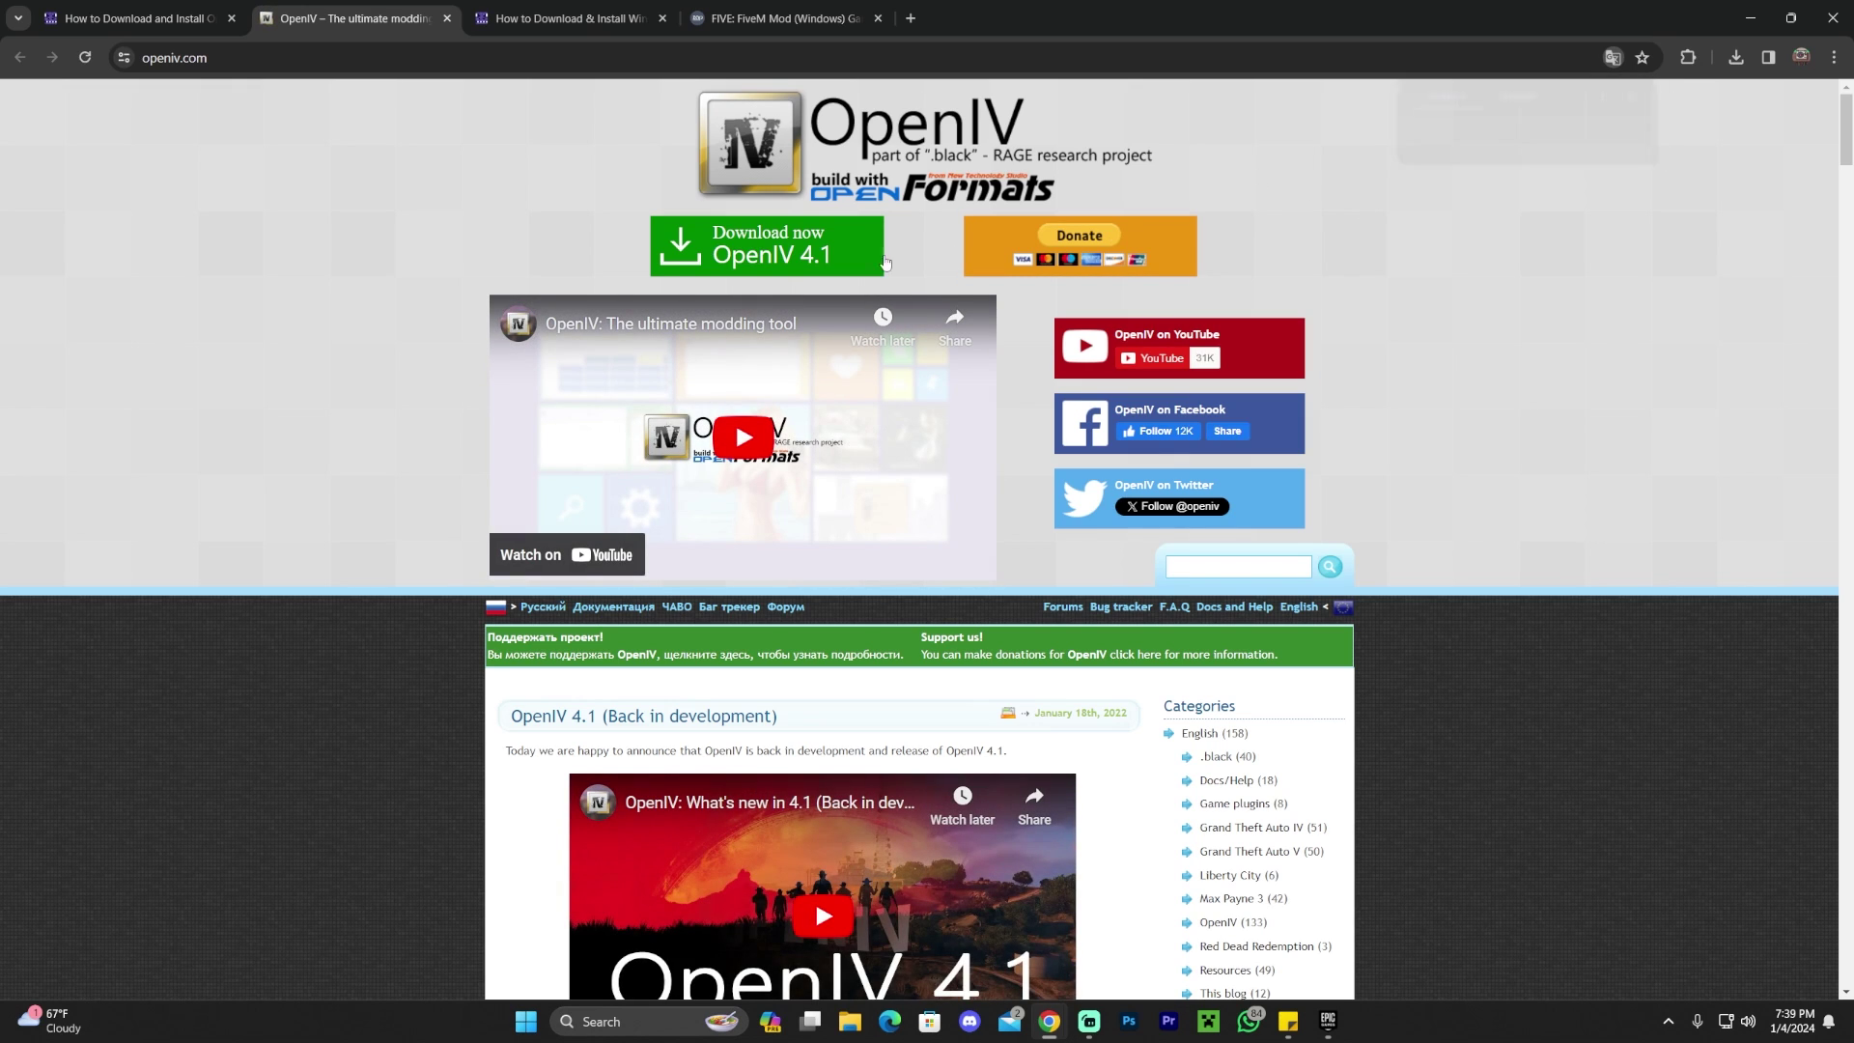
{"action": "left_click", "coordinate": [823, 259]}
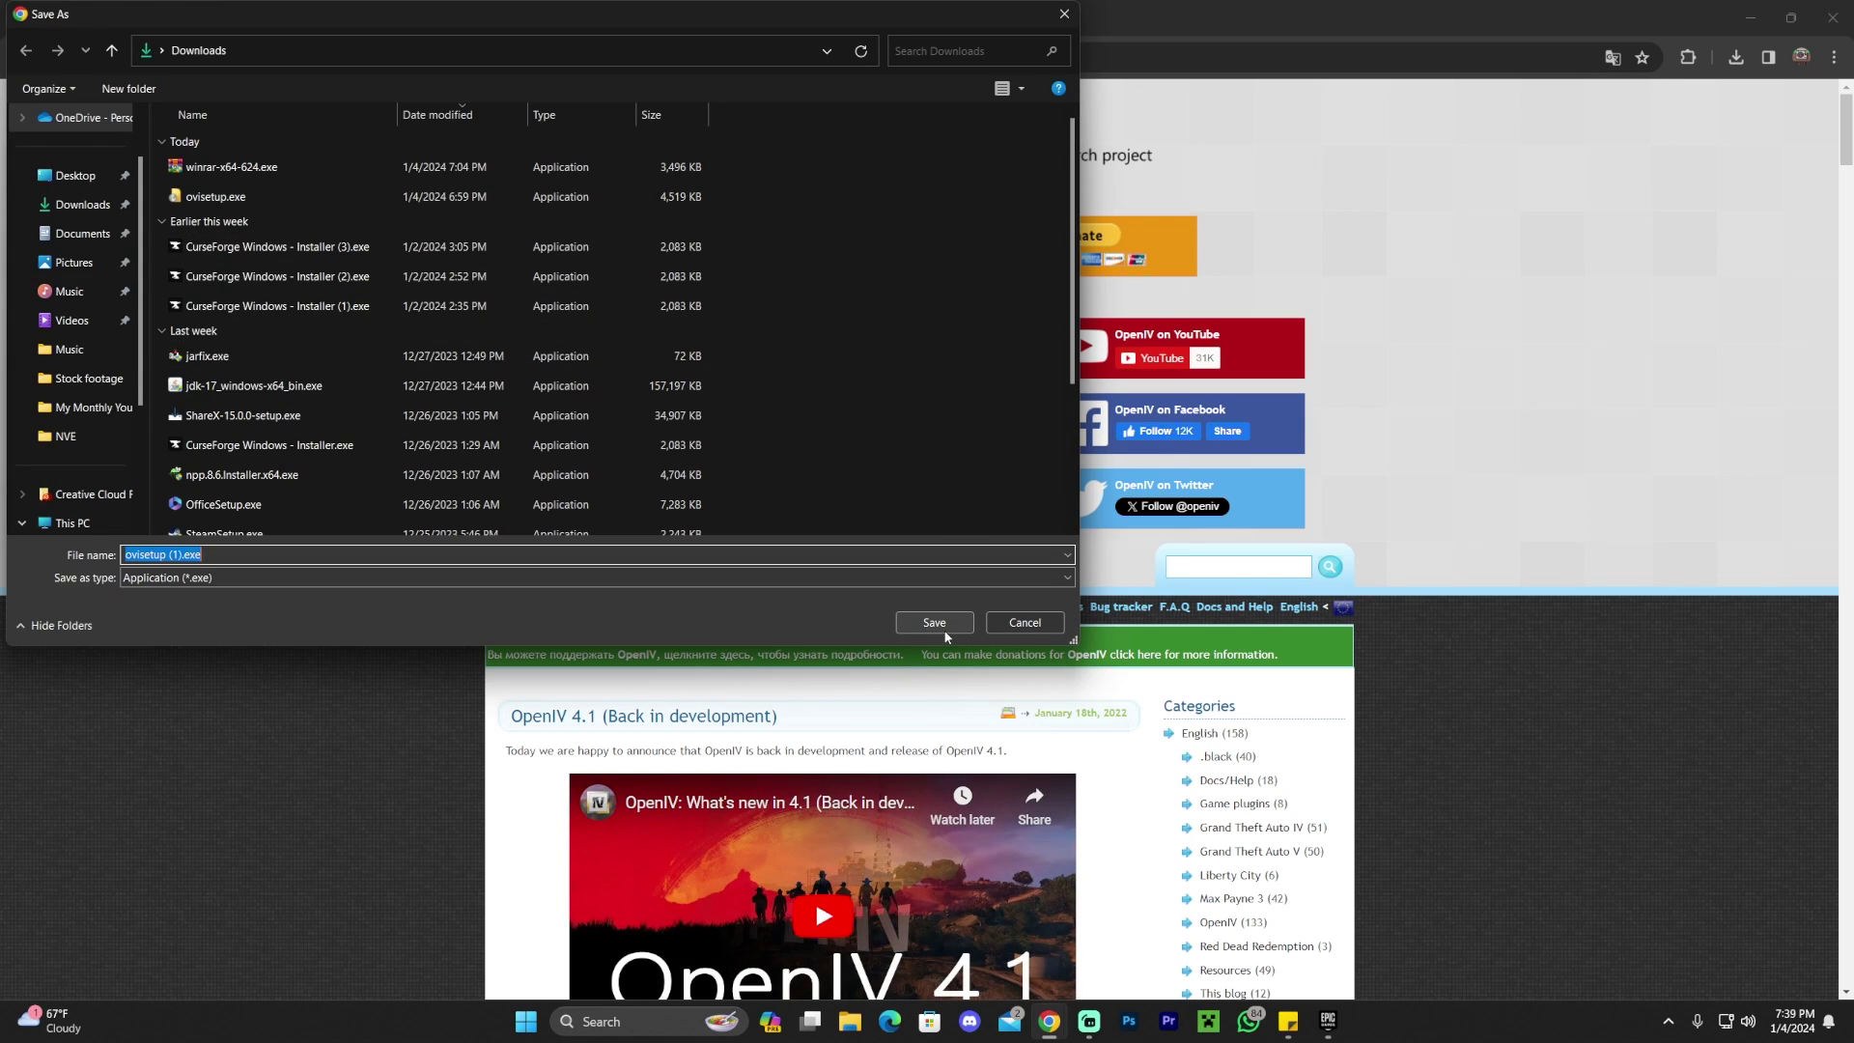
{"action": "left_click", "coordinate": [934, 622]}
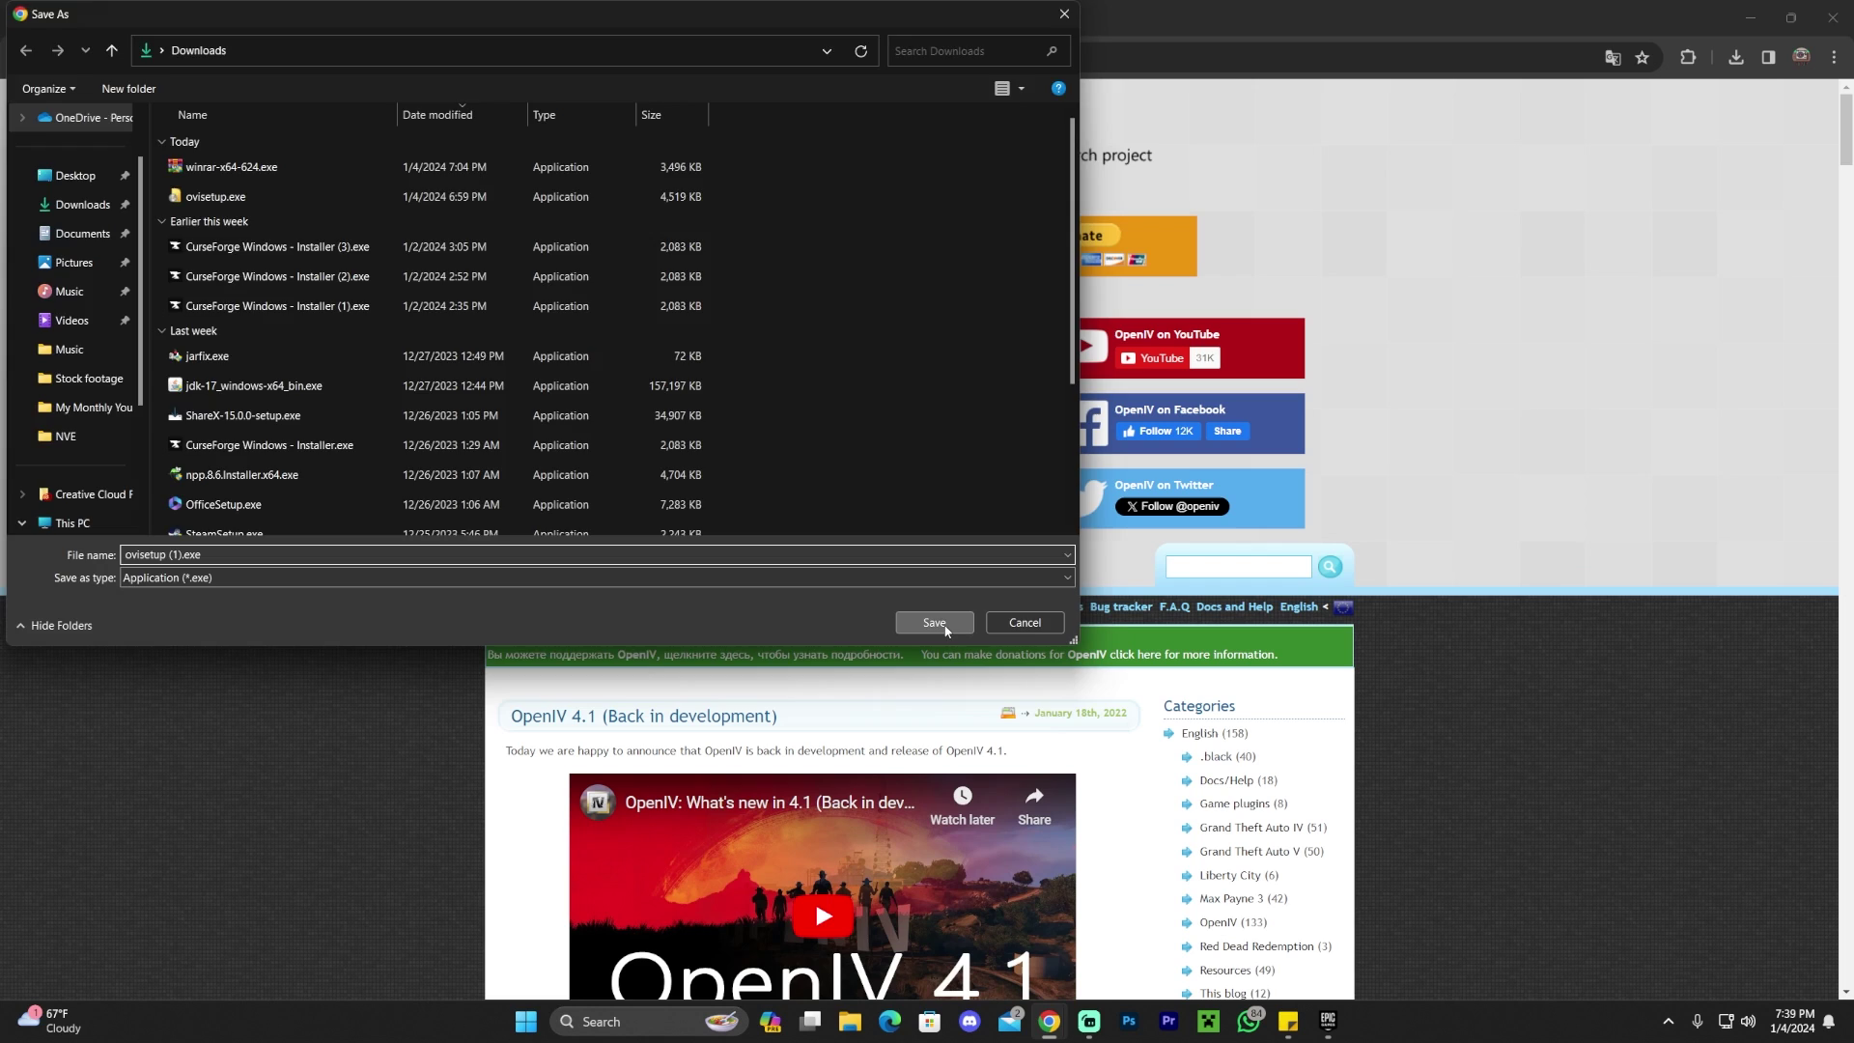
Step: Place the downloaded ovisetup (1).exe on the desktop
{"action": "left_click", "coordinate": [1791, 18]}
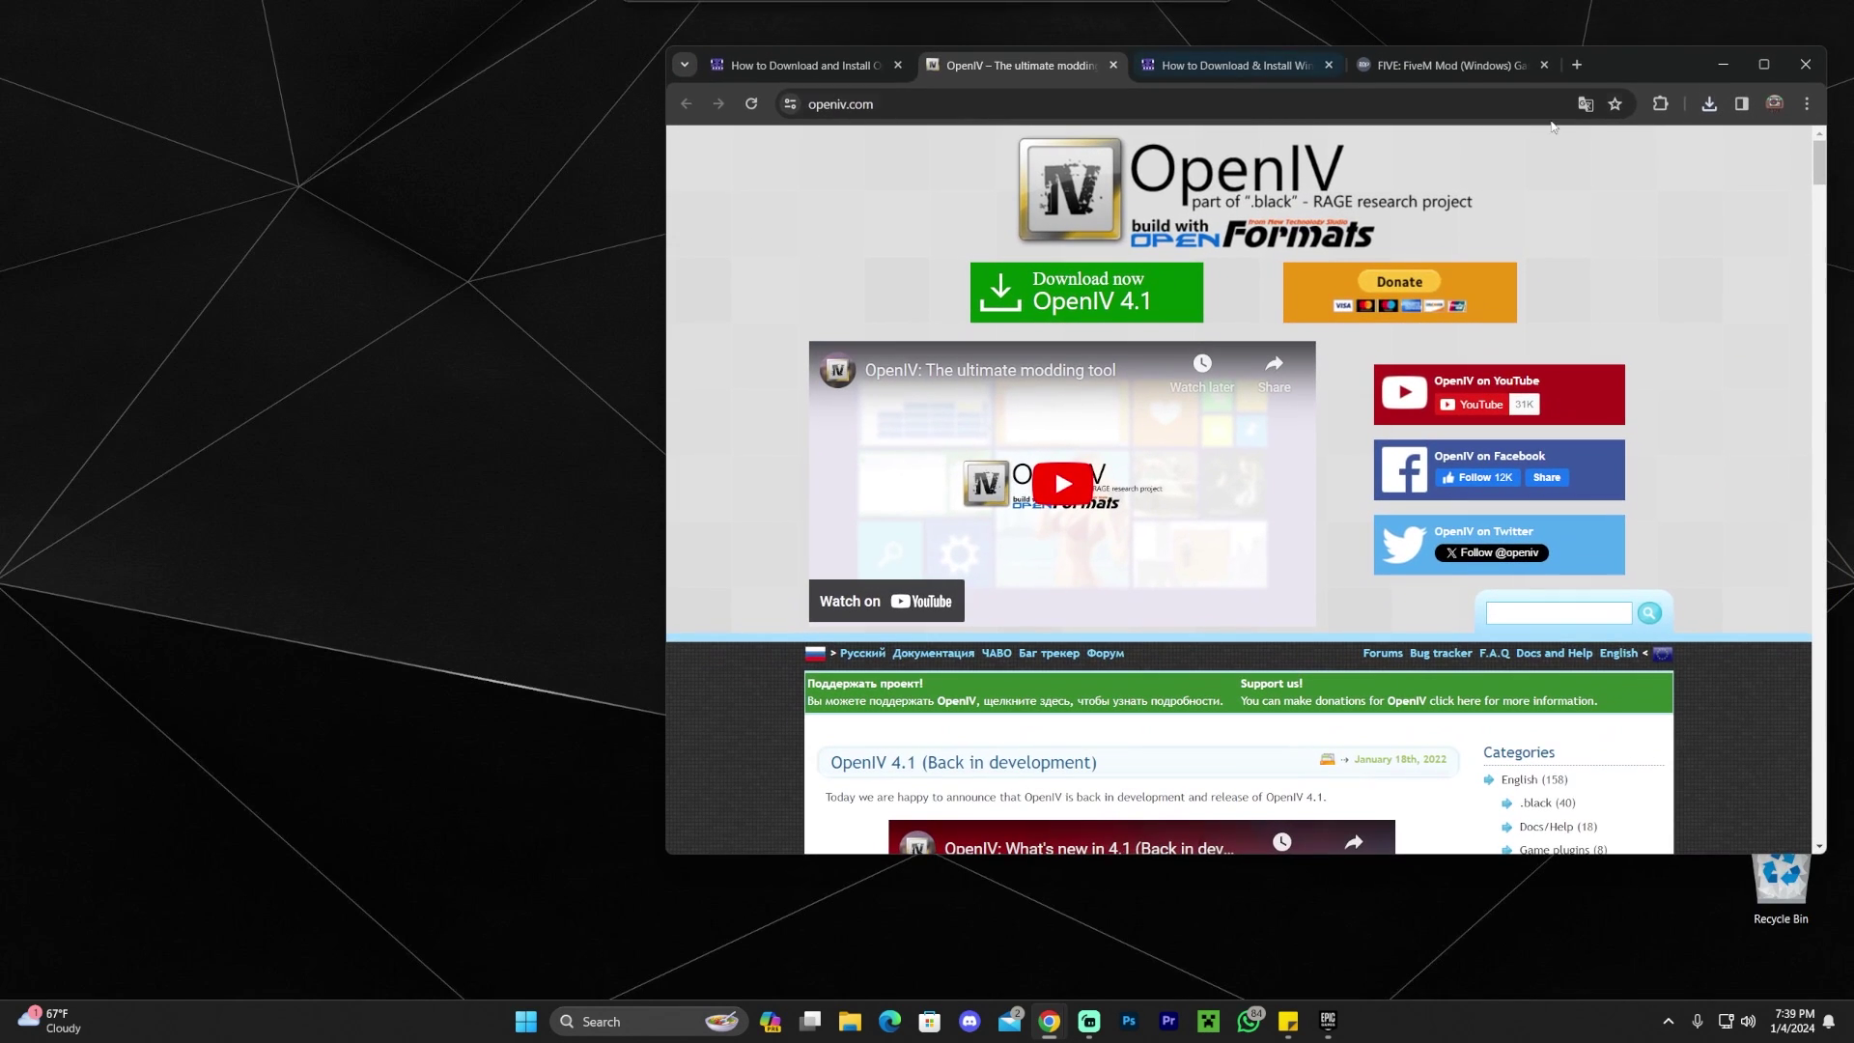
{"action": "left_click", "coordinate": [1716, 112]}
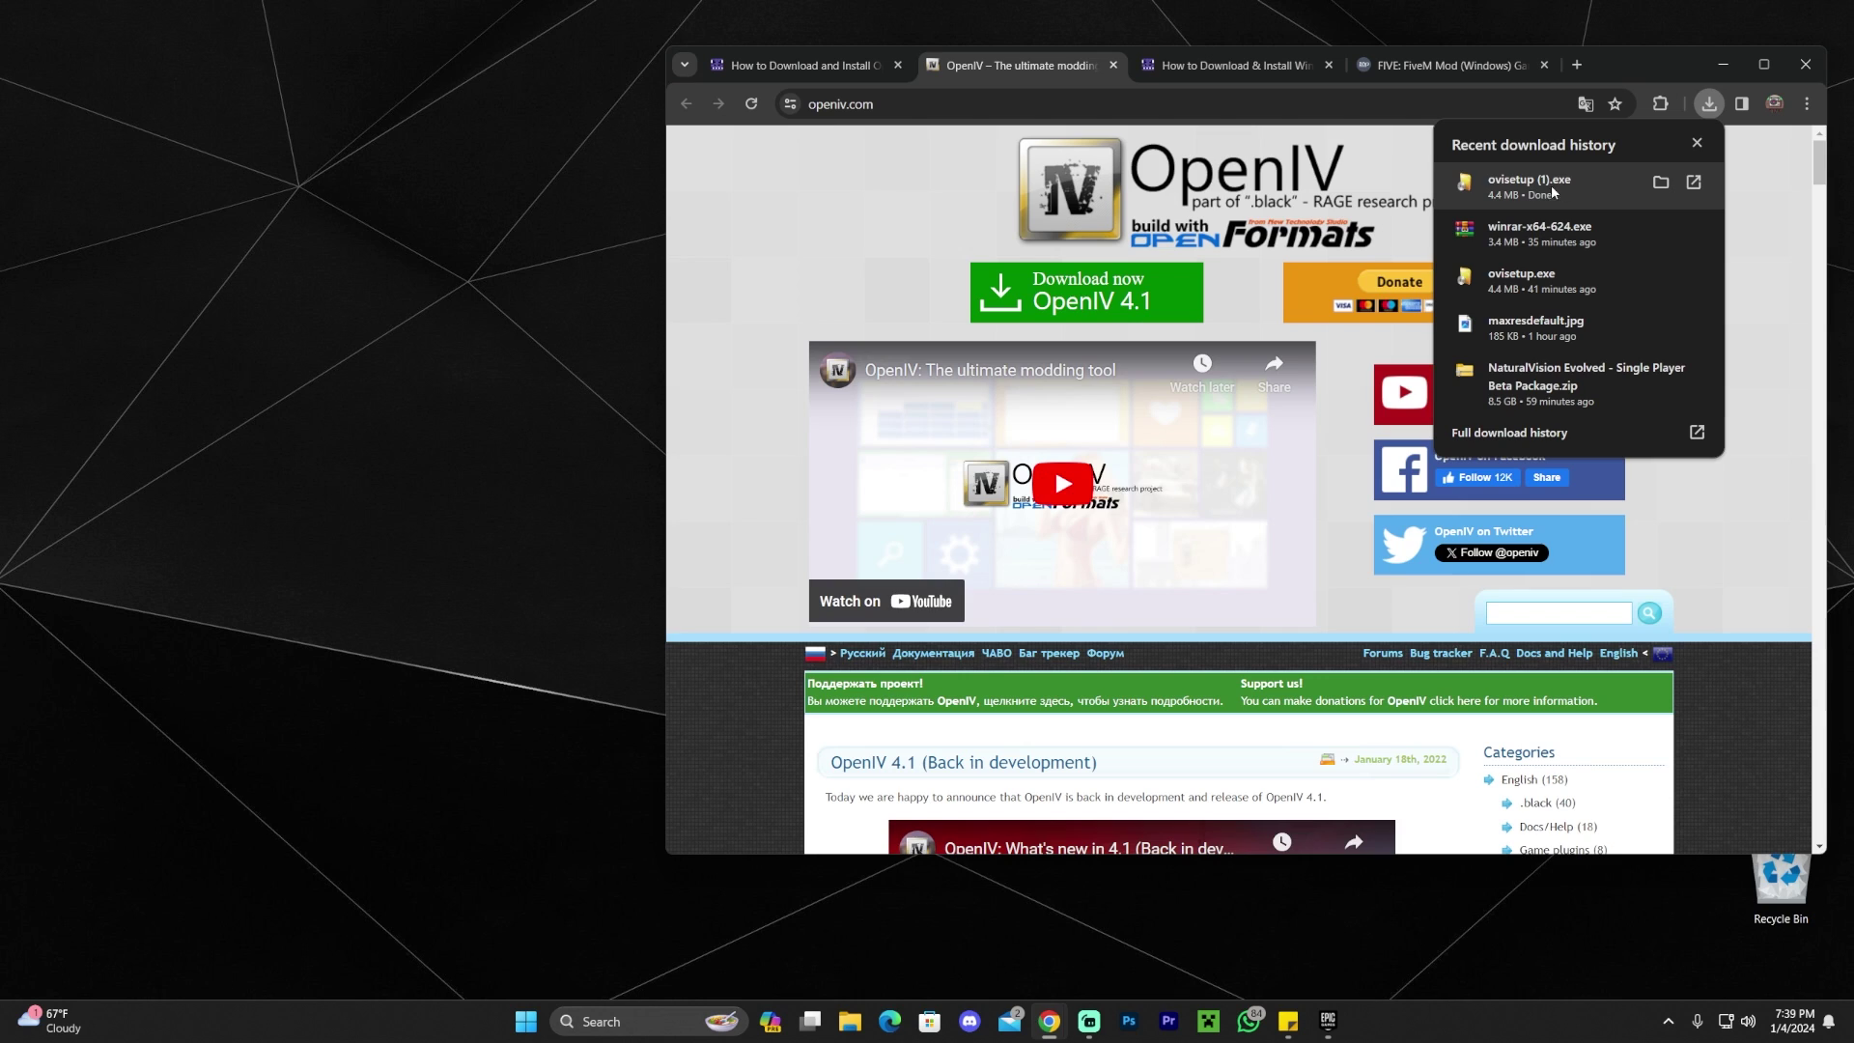
{"action": "left_click_drag", "start_coordinate": [1552, 191], "coordinate": [417, 285]}
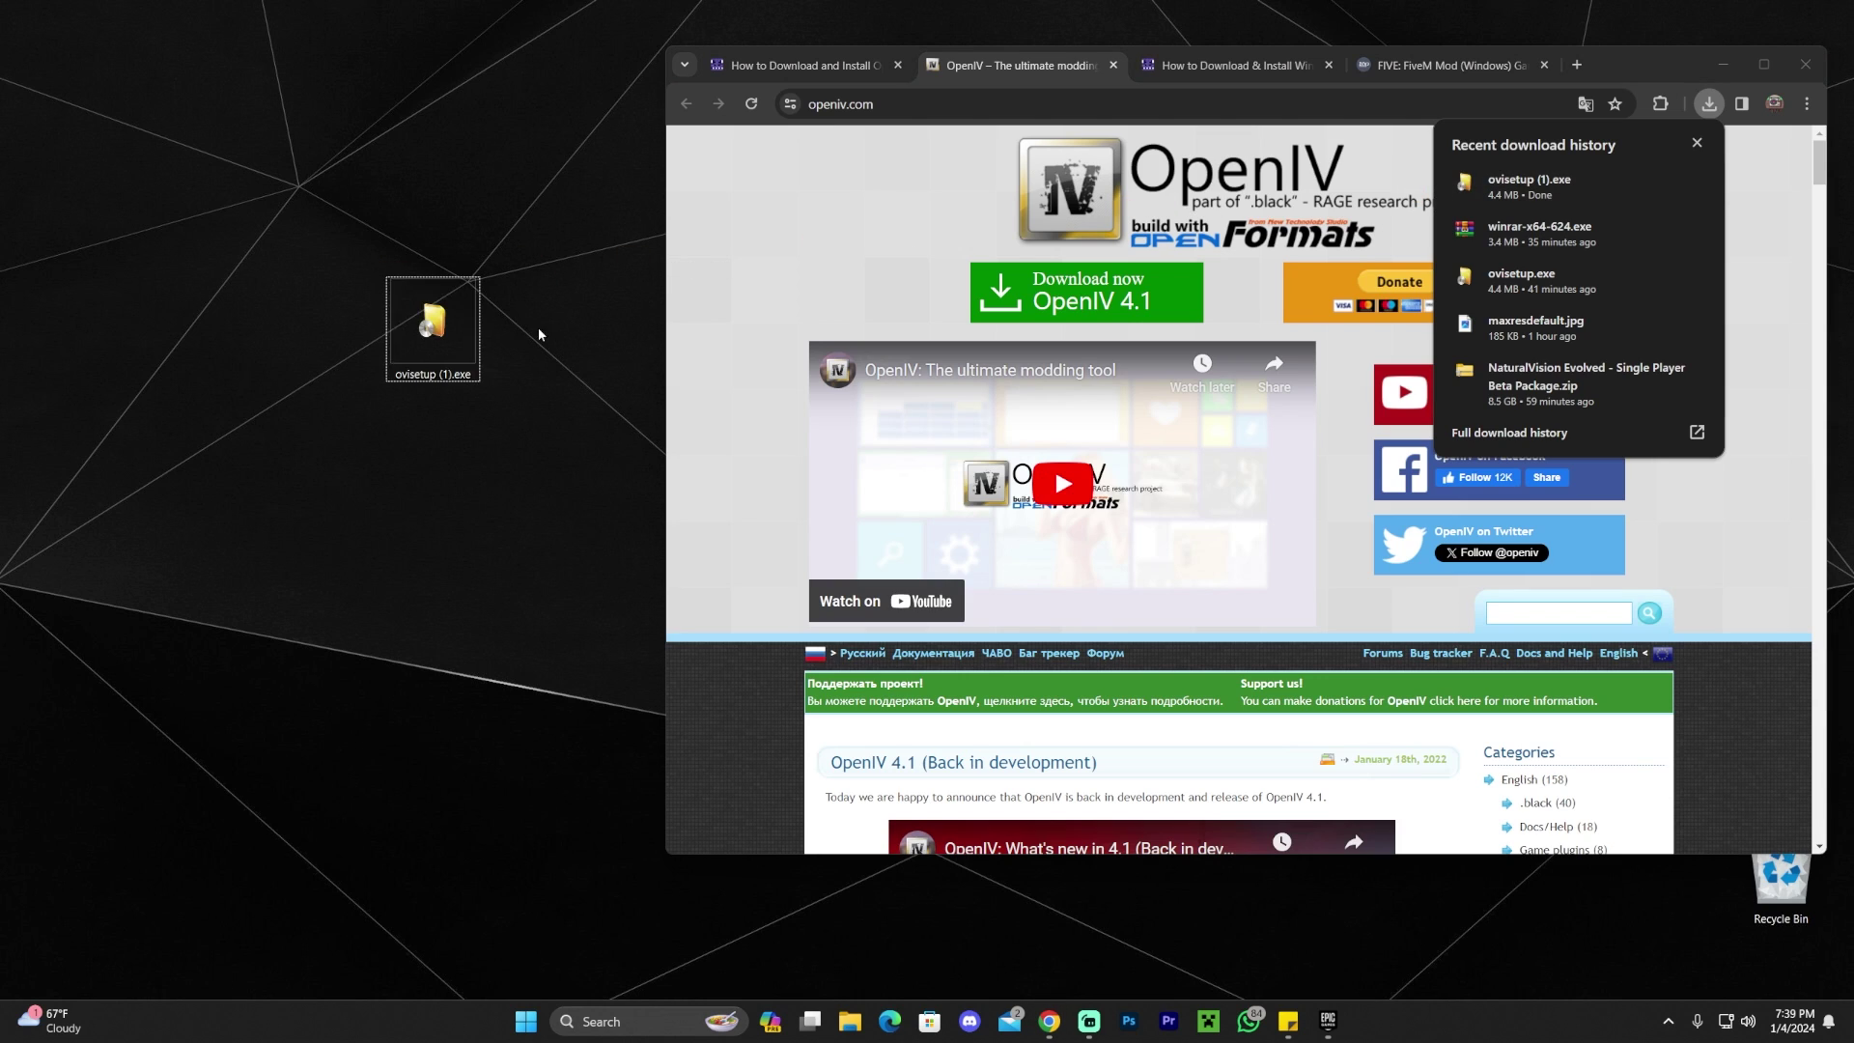
{"action": "left_click", "coordinate": [1715, 112]}
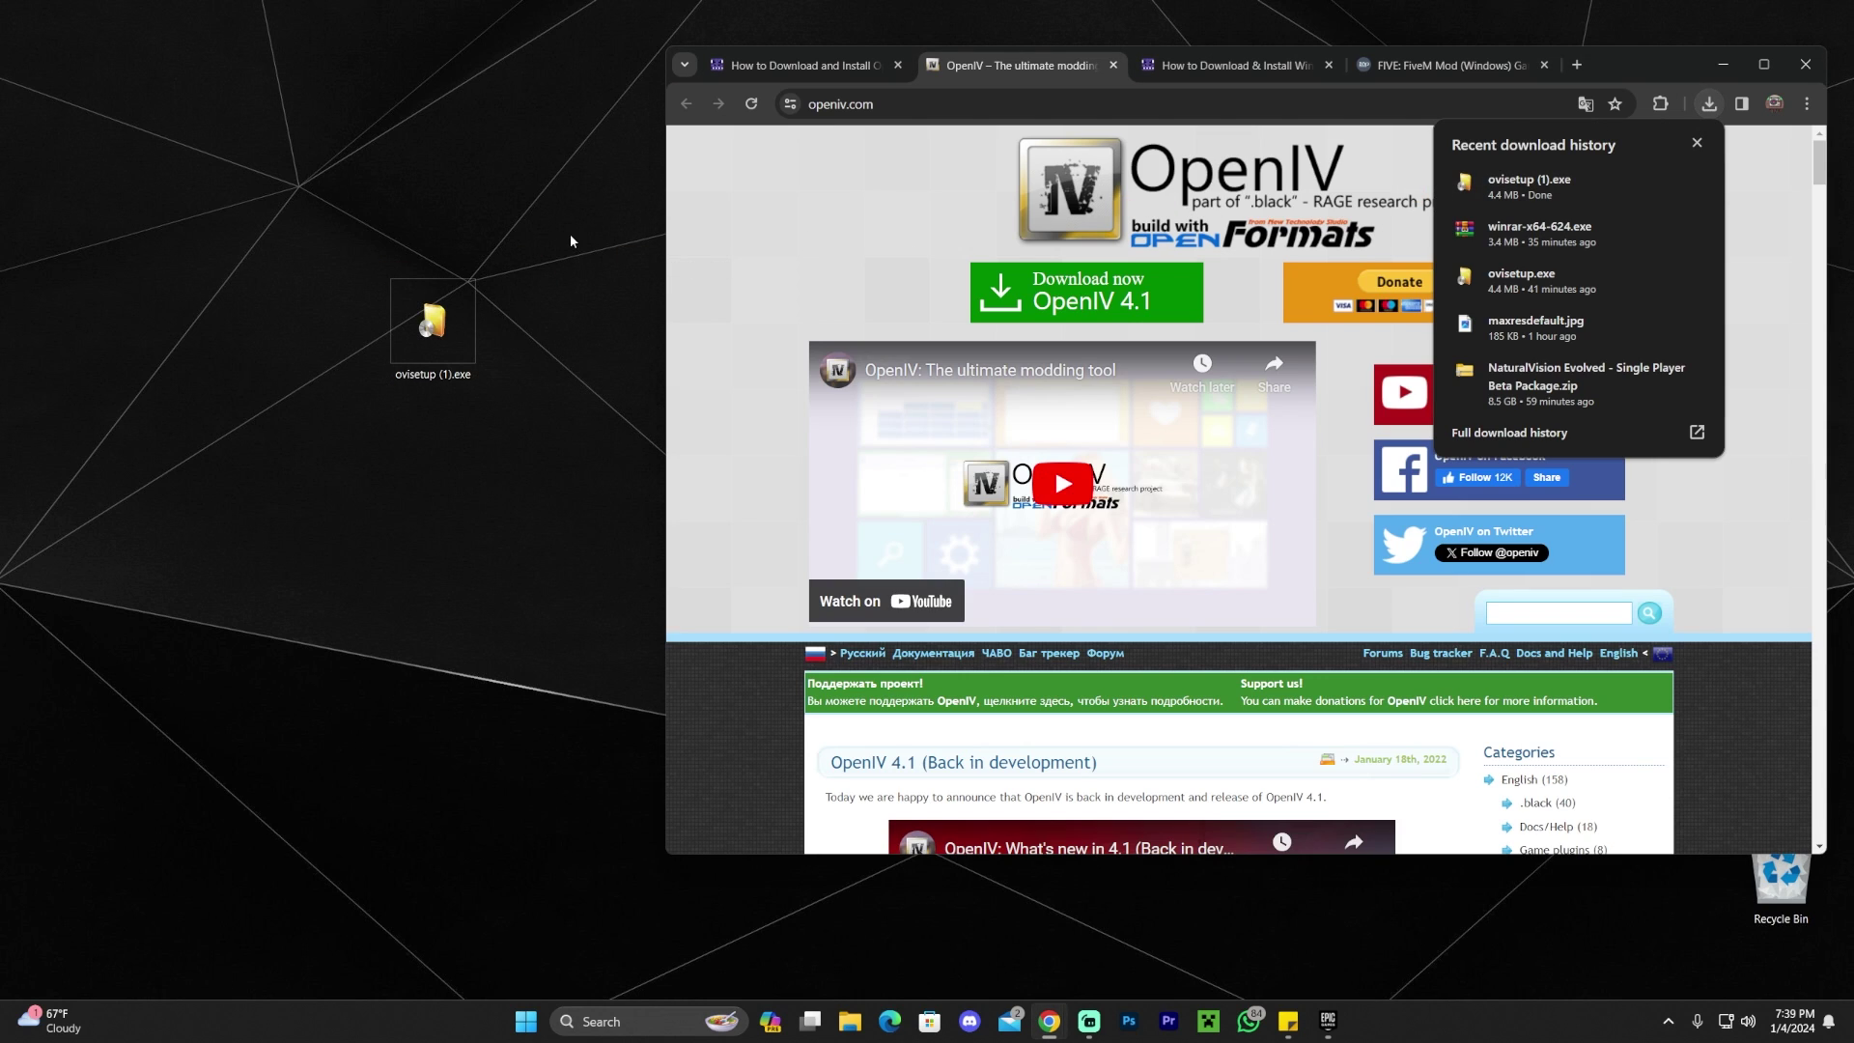
{"action": "left_click", "coordinate": [1712, 112]}
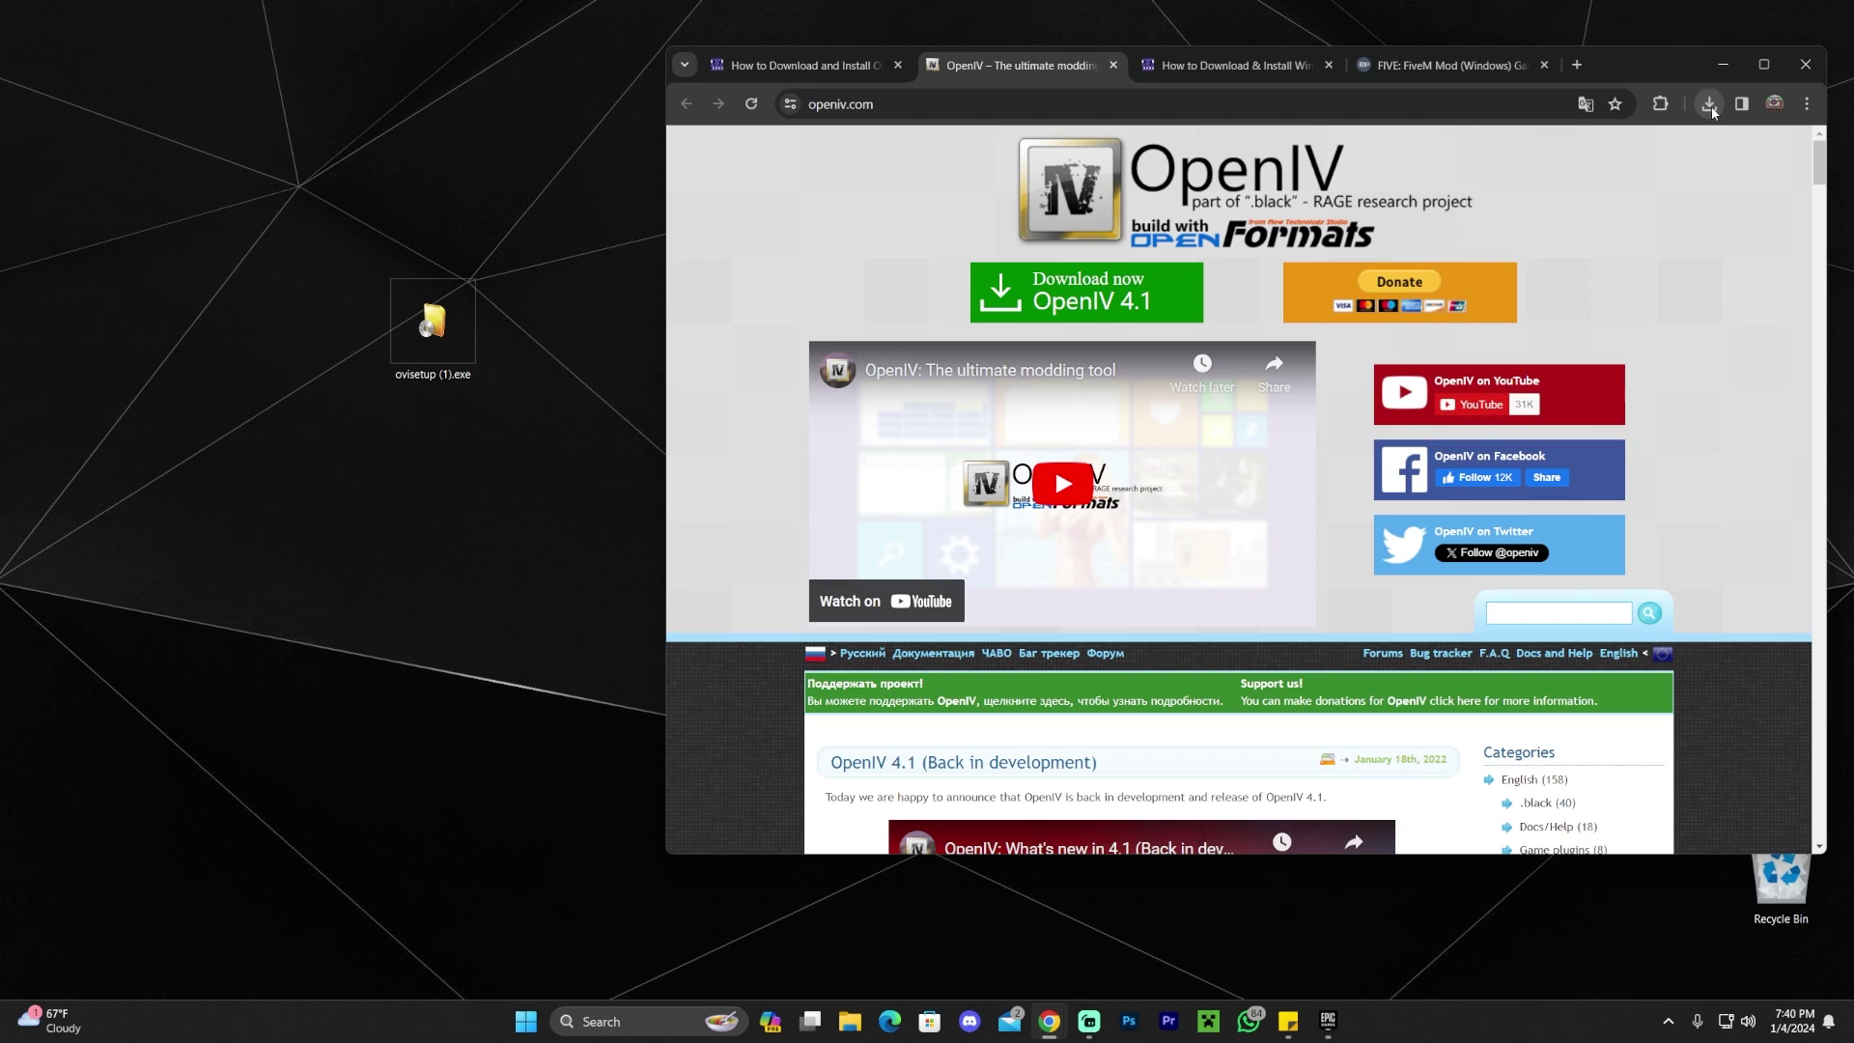
{"action": "left_click_drag", "start_coordinate": [432, 323], "coordinate": [336, 326]}
{"action": "left_click", "coordinate": [459, 364]}
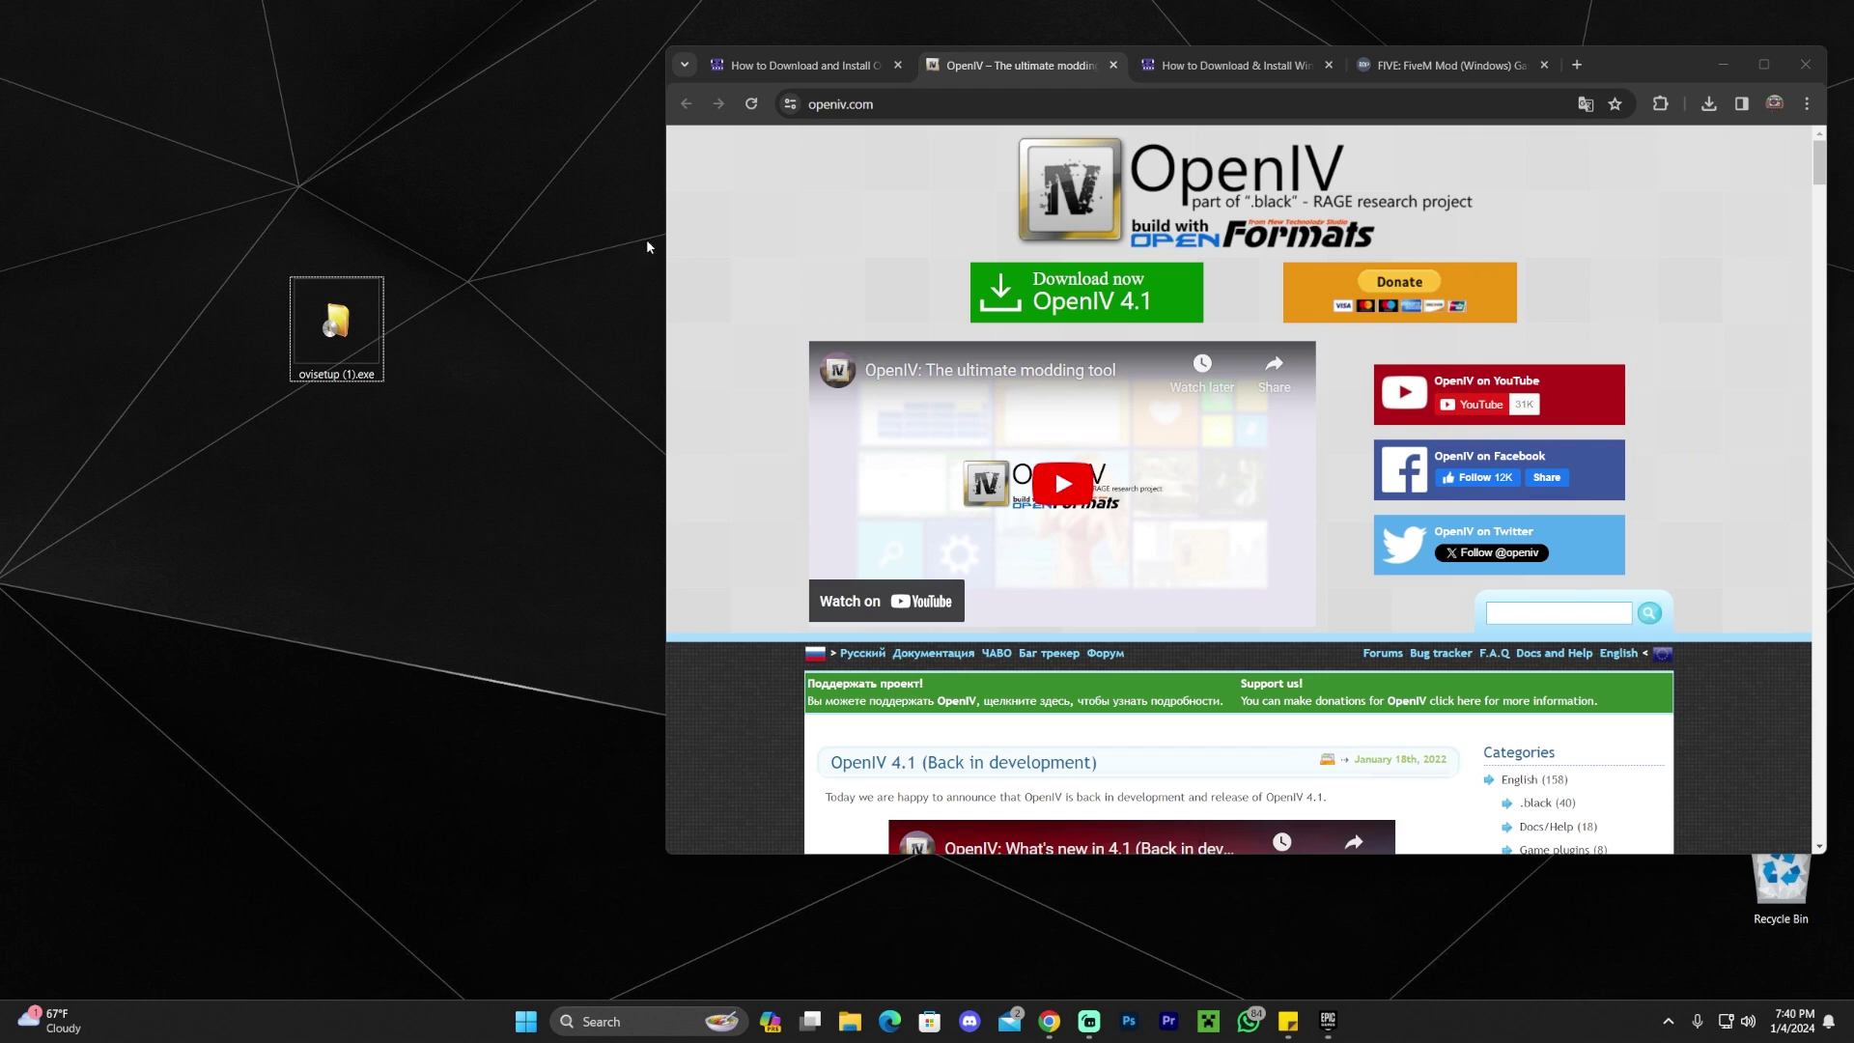
Step: Check Chrome's recent downloads list, then return to the itzCuba WinRAR guide
{"action": "left_click", "coordinate": [1708, 104]}
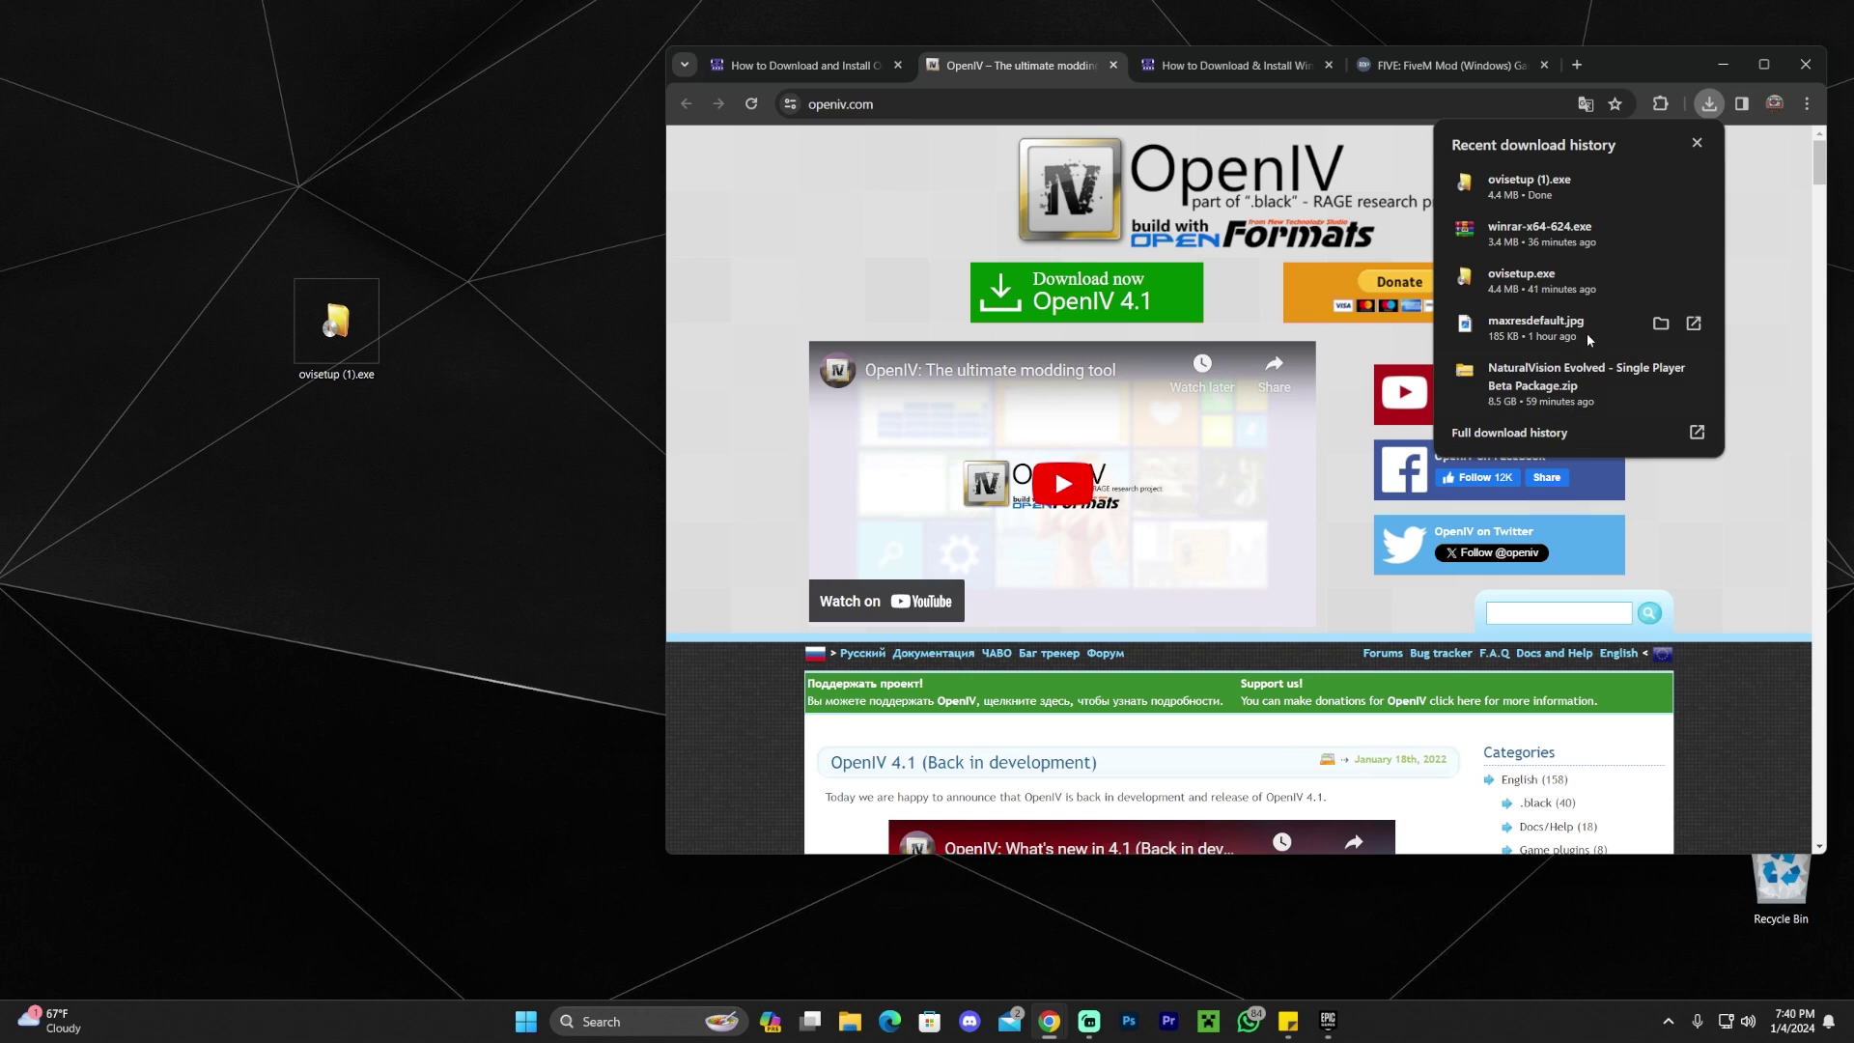
{"action": "left_click", "coordinate": [594, 298]}
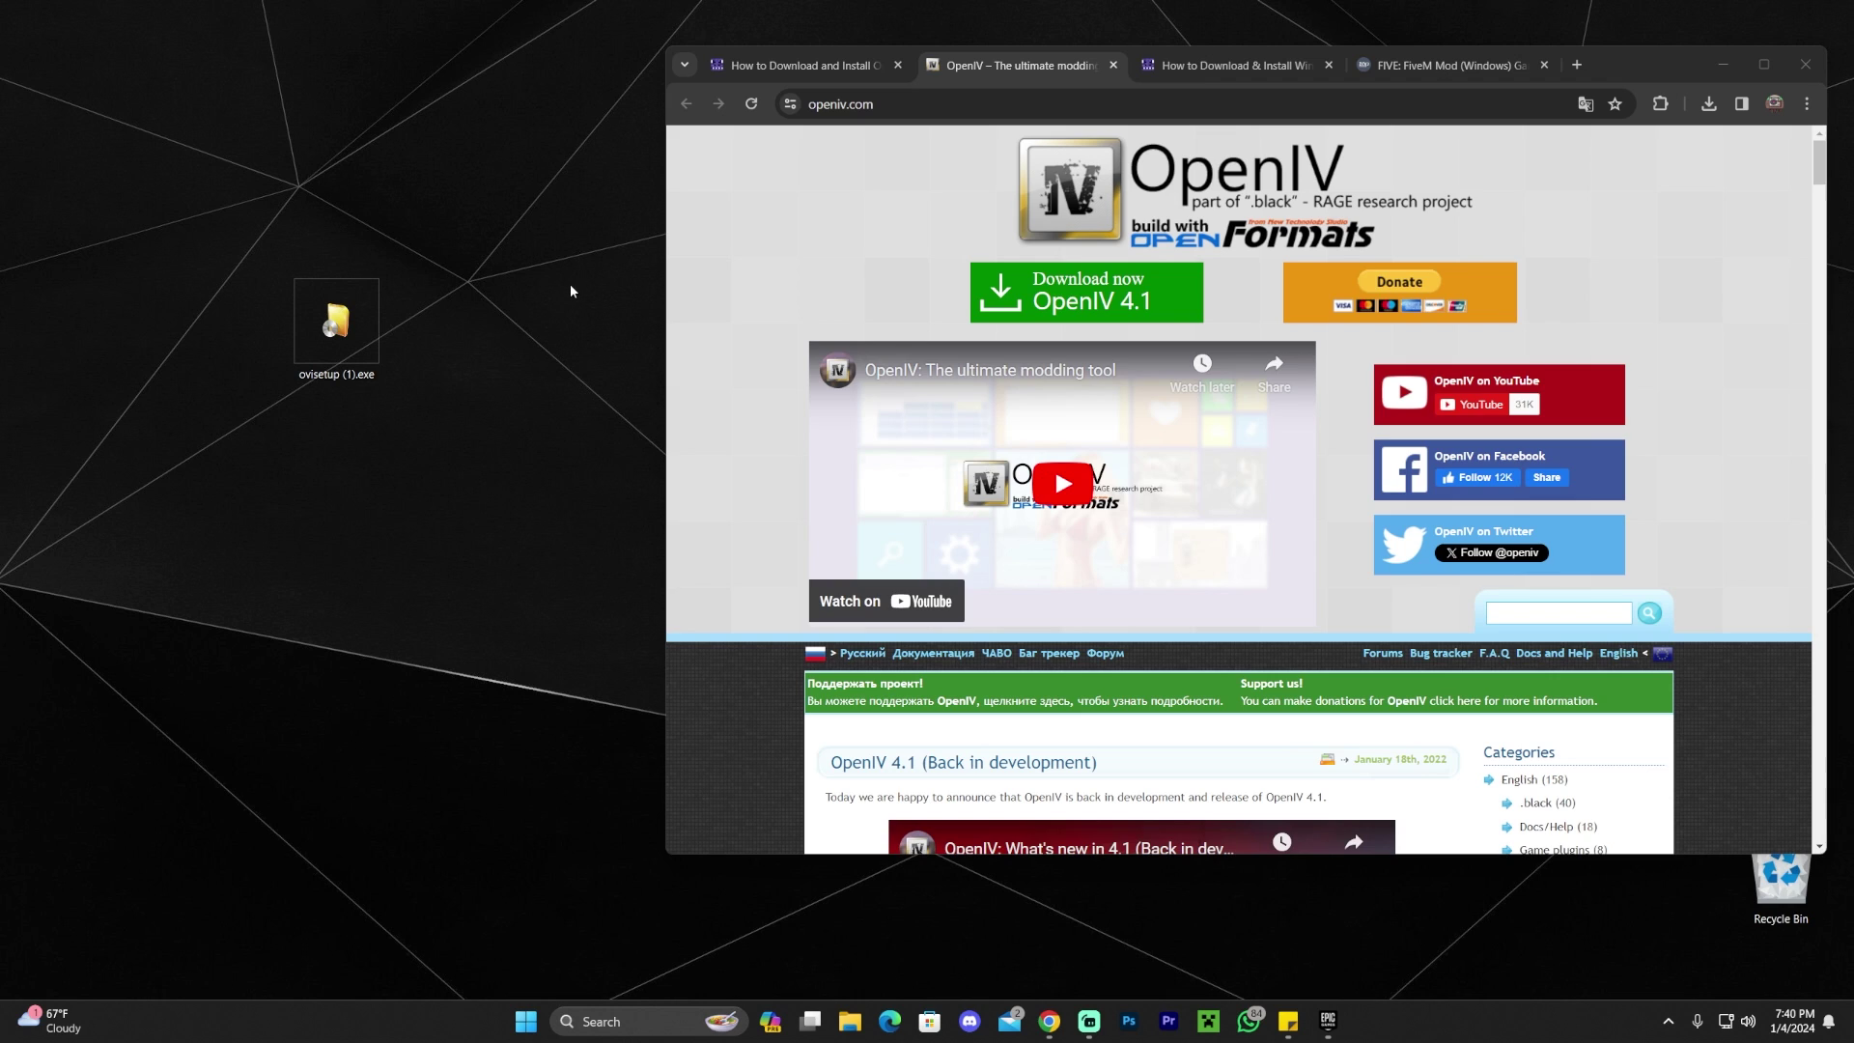
{"action": "left_click", "coordinate": [1709, 104]}
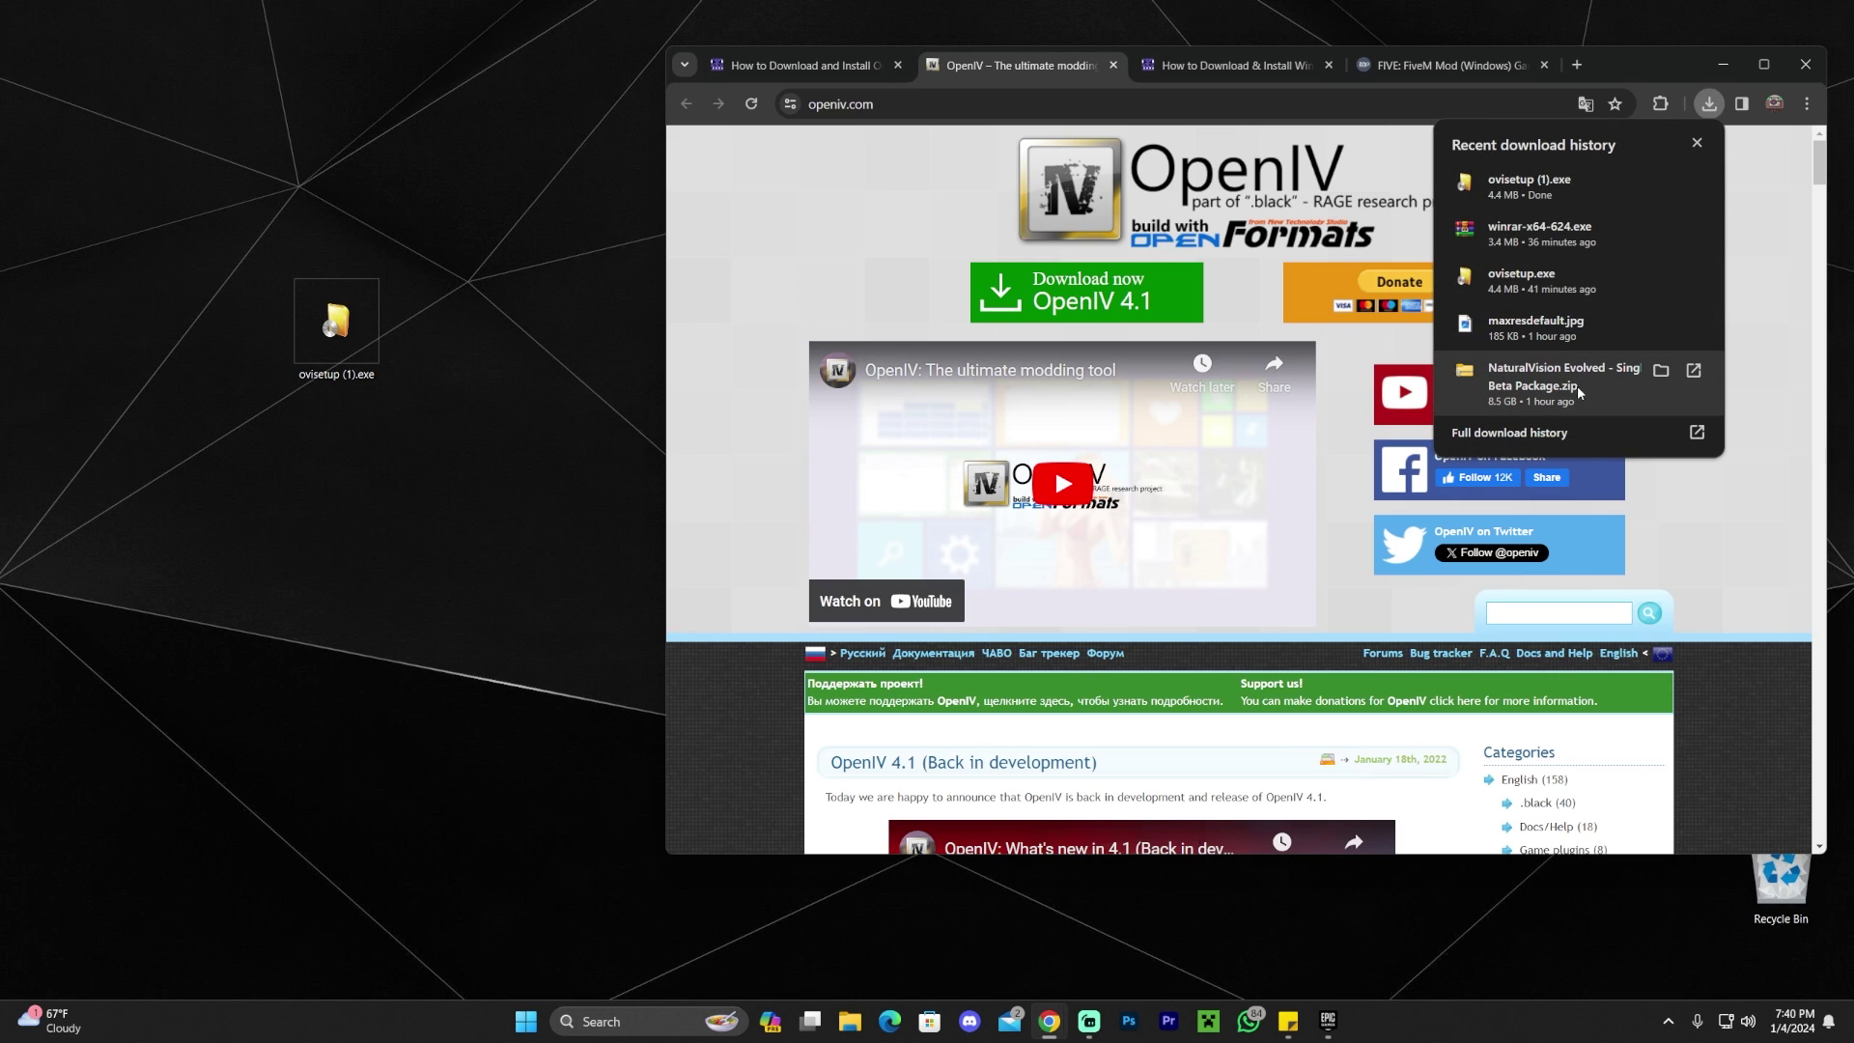
{"action": "left_click", "coordinate": [481, 282]}
{"action": "left_click", "coordinate": [1710, 104]}
{"action": "left_click", "coordinate": [565, 245]}
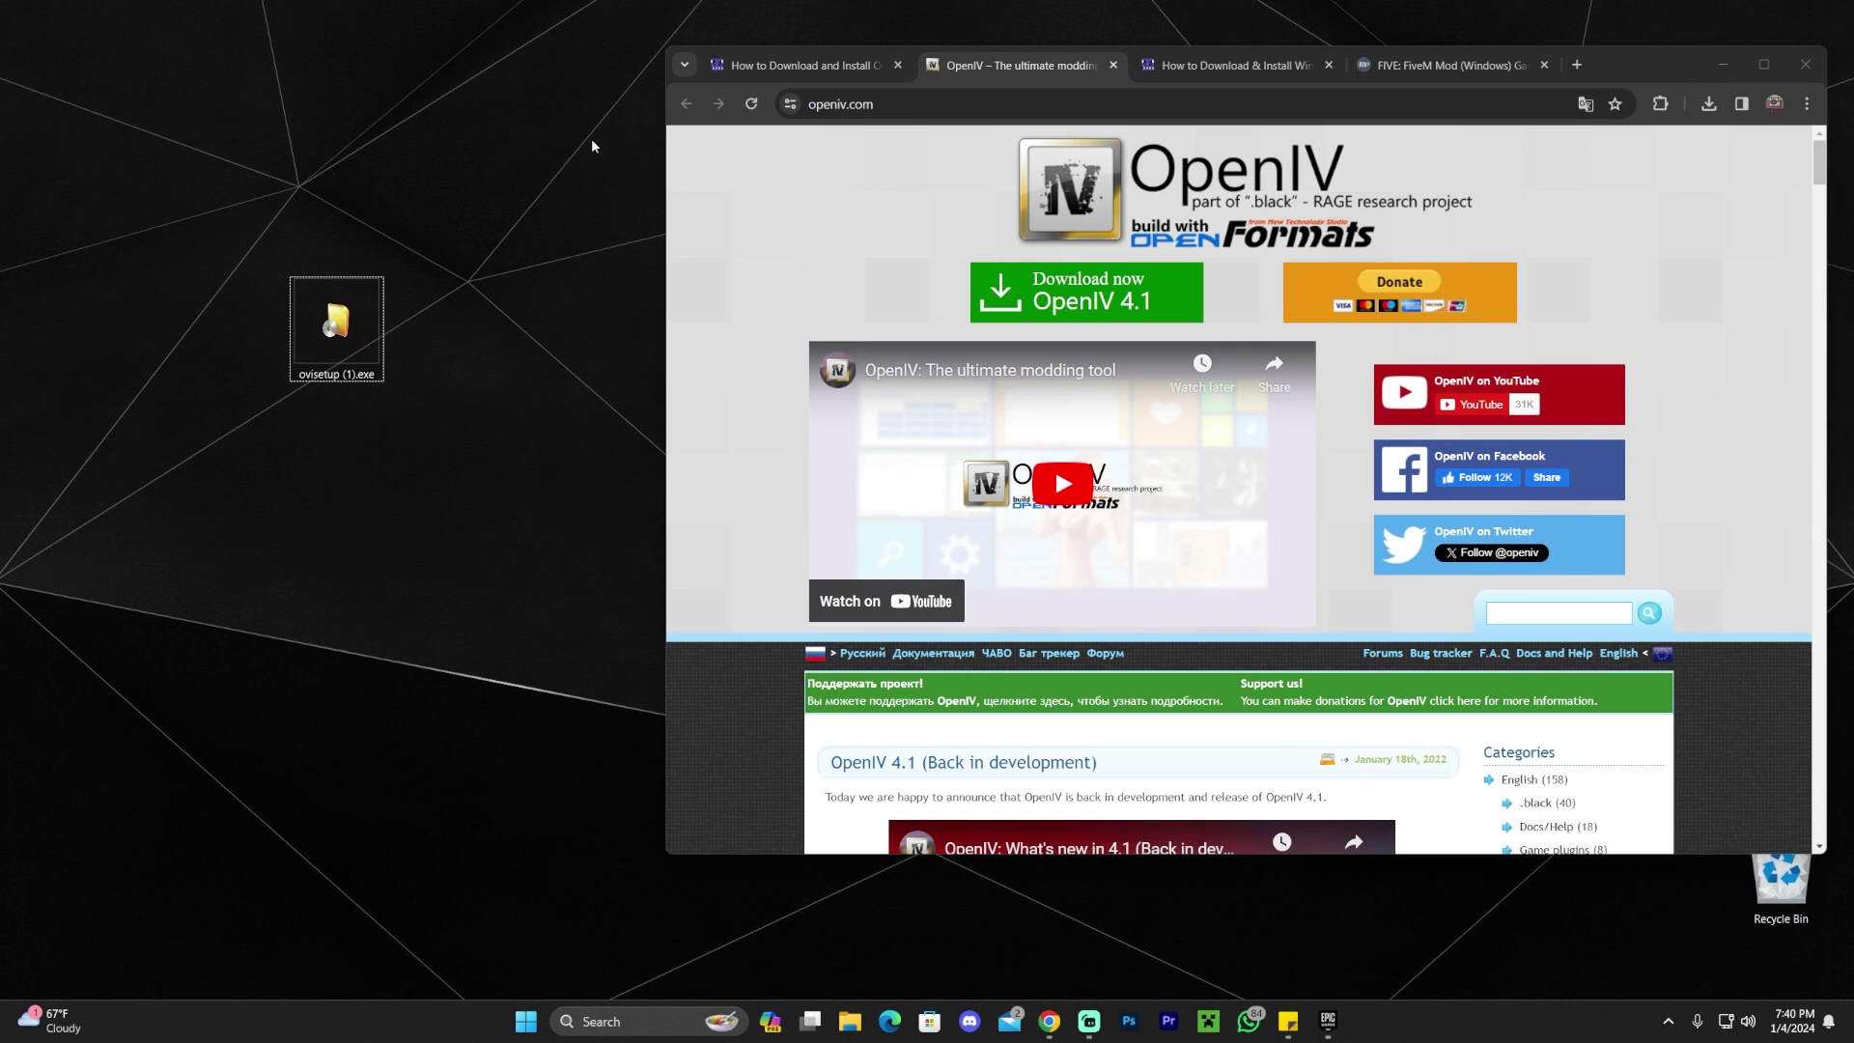
{"action": "left_click", "coordinate": [1226, 64]}
Step: Close the OpenIV guide and website tabs and read through the WinRAR article
{"action": "left_click", "coordinate": [898, 64]}
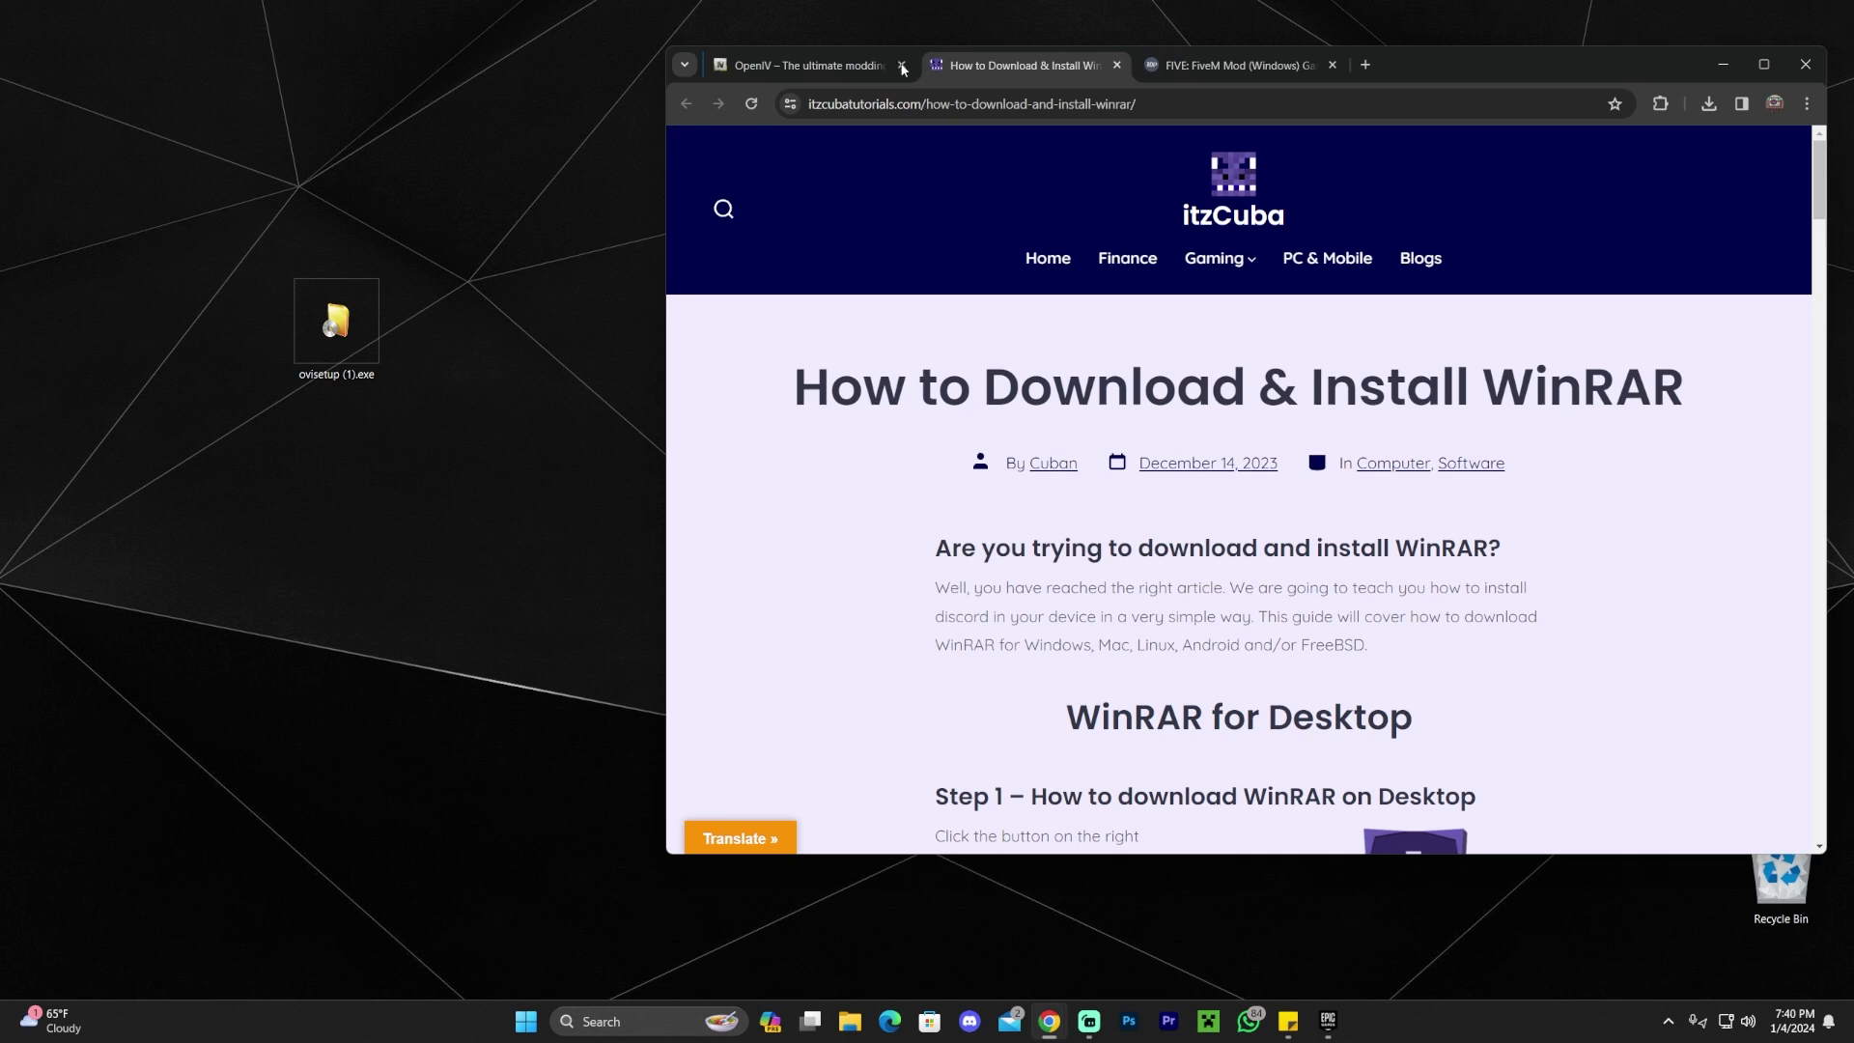
{"action": "left_click", "coordinate": [902, 65]}
{"action": "scroll", "coordinate": [1514, 365], "scroll_direction": "down", "scroll_amount": 15}
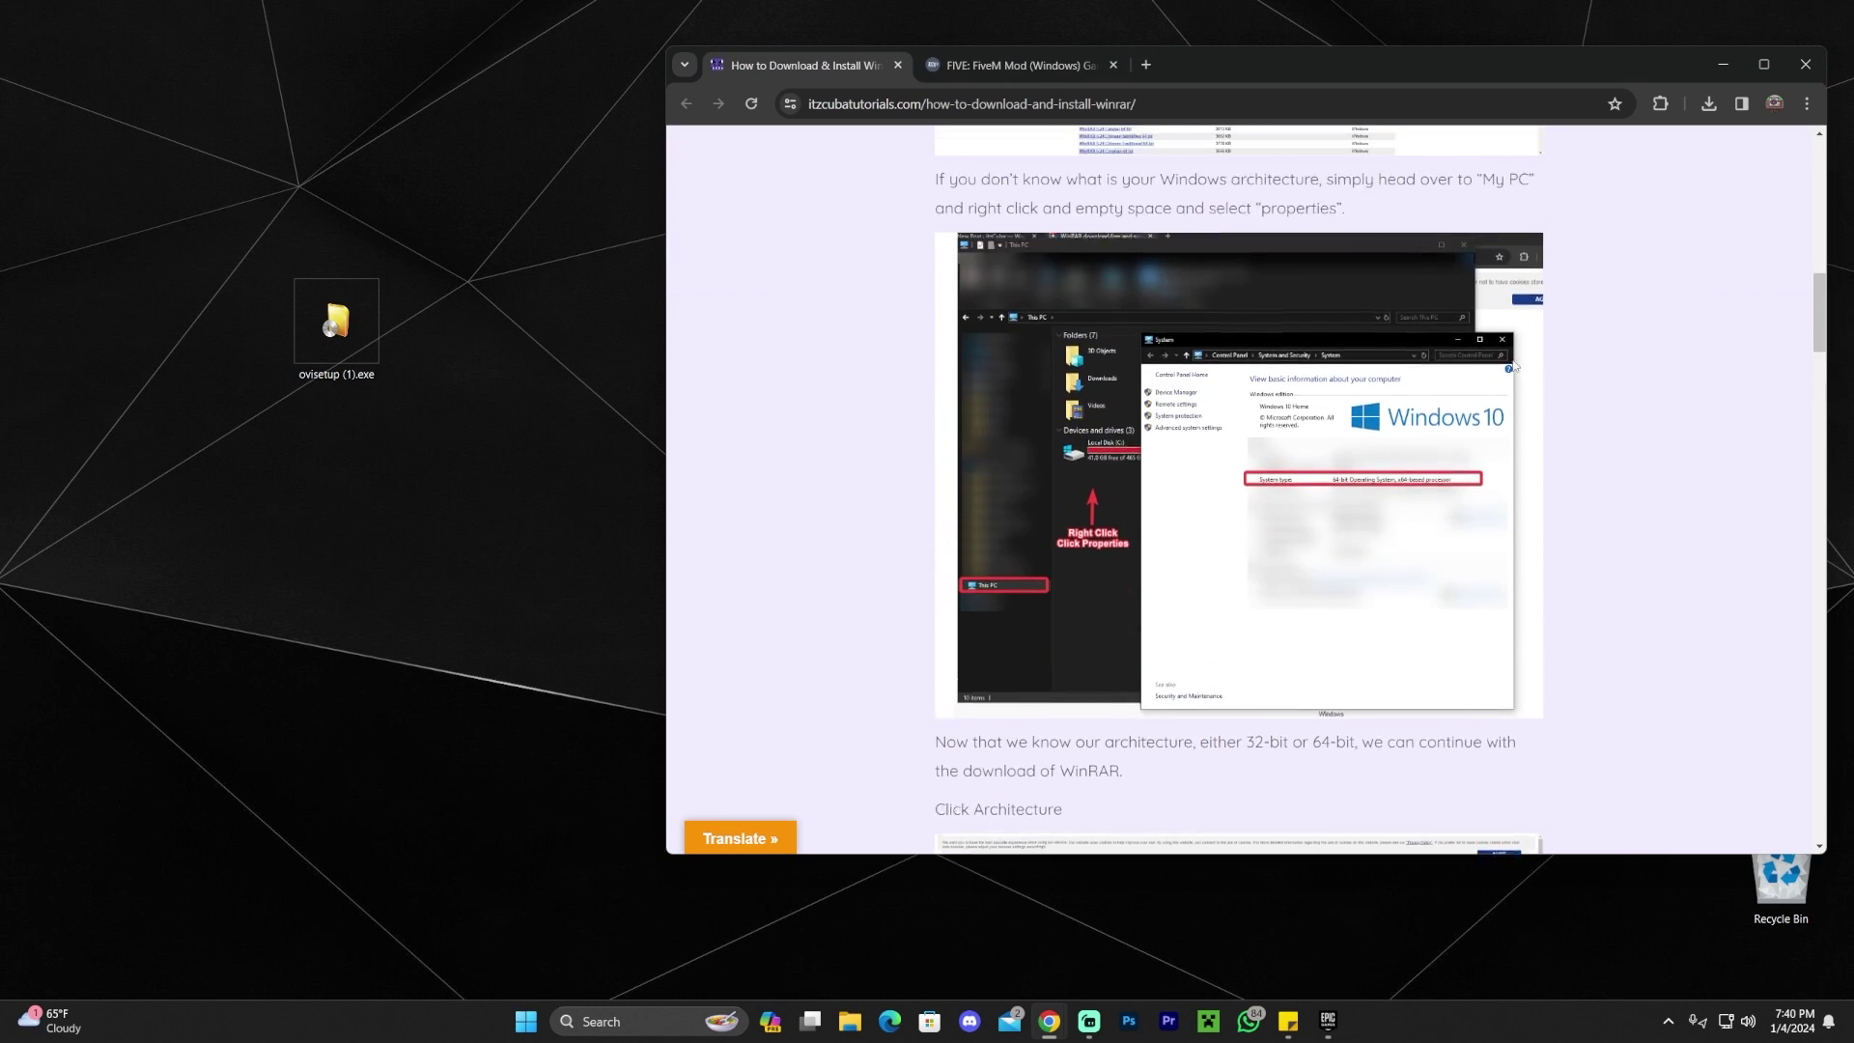
{"action": "scroll", "coordinate": [1514, 365], "scroll_direction": "up", "scroll_amount": 6}
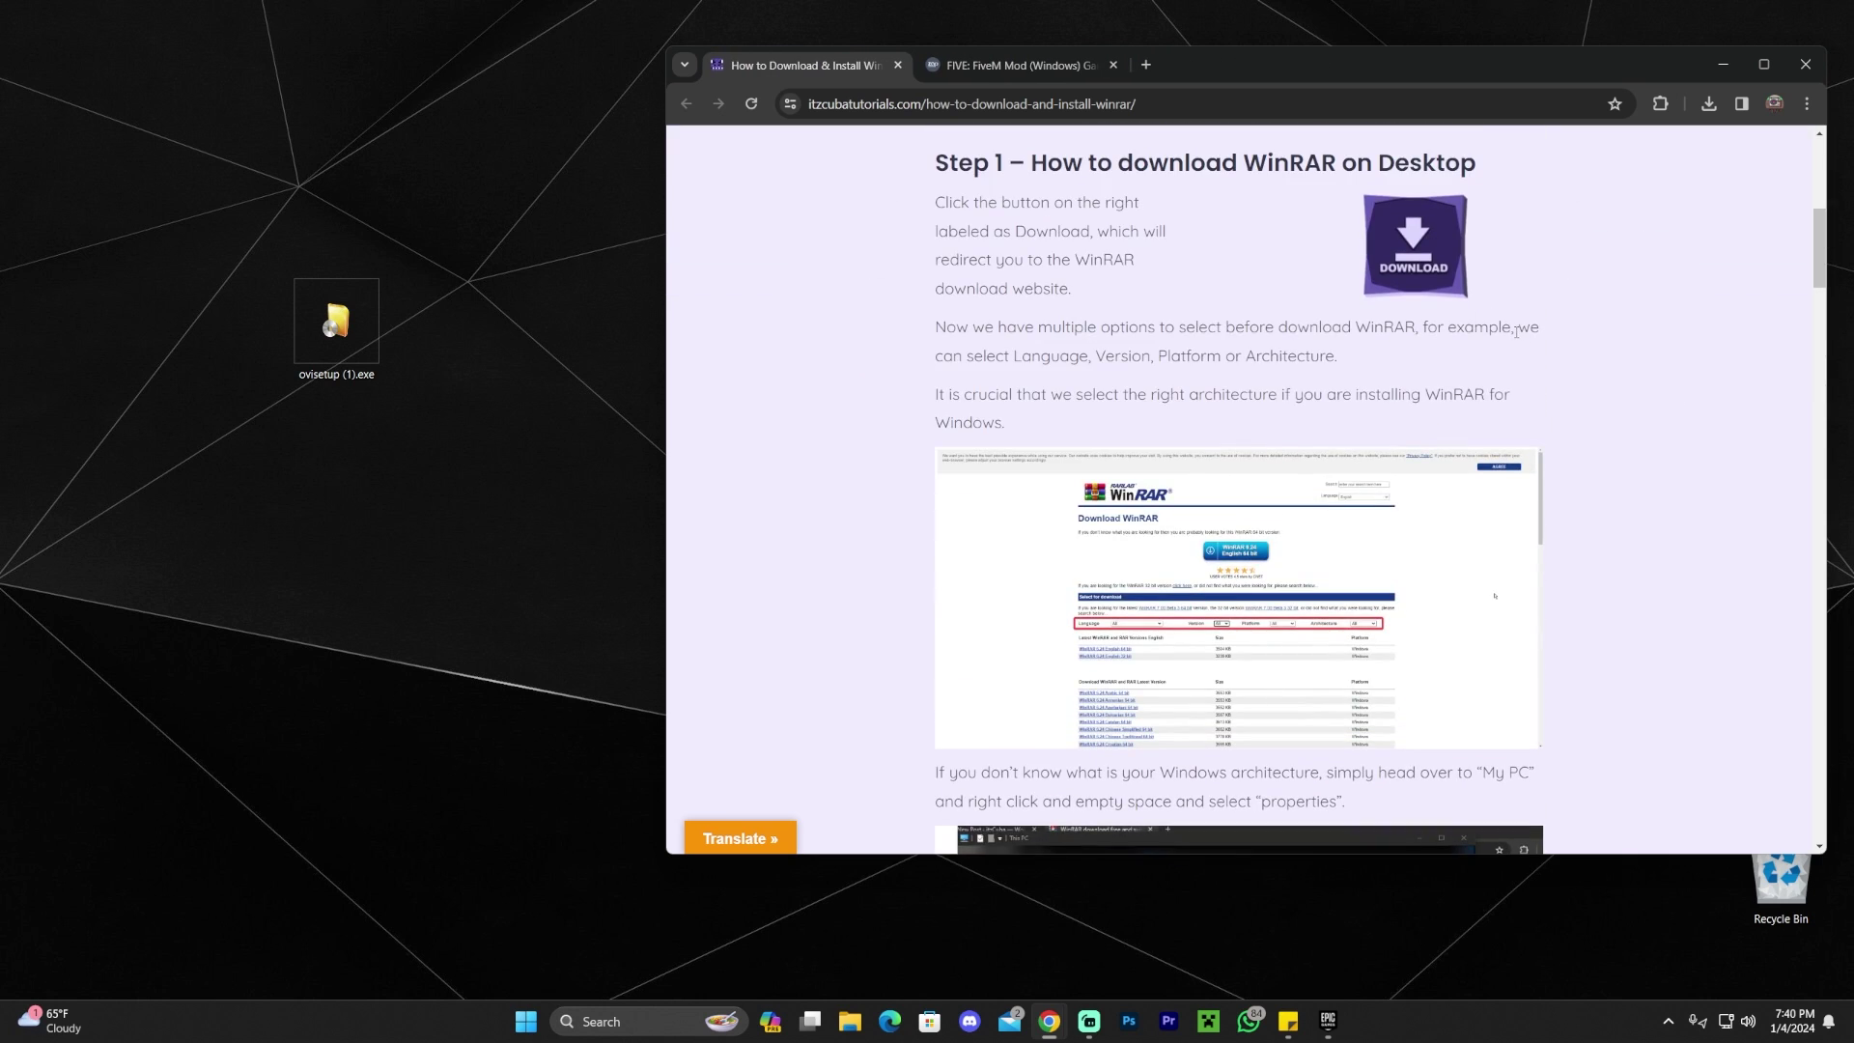
{"action": "scroll", "coordinate": [1515, 334], "scroll_direction": "down", "scroll_amount": 2}
{"action": "scroll", "coordinate": [1485, 346], "scroll_direction": "down", "scroll_amount": 2}
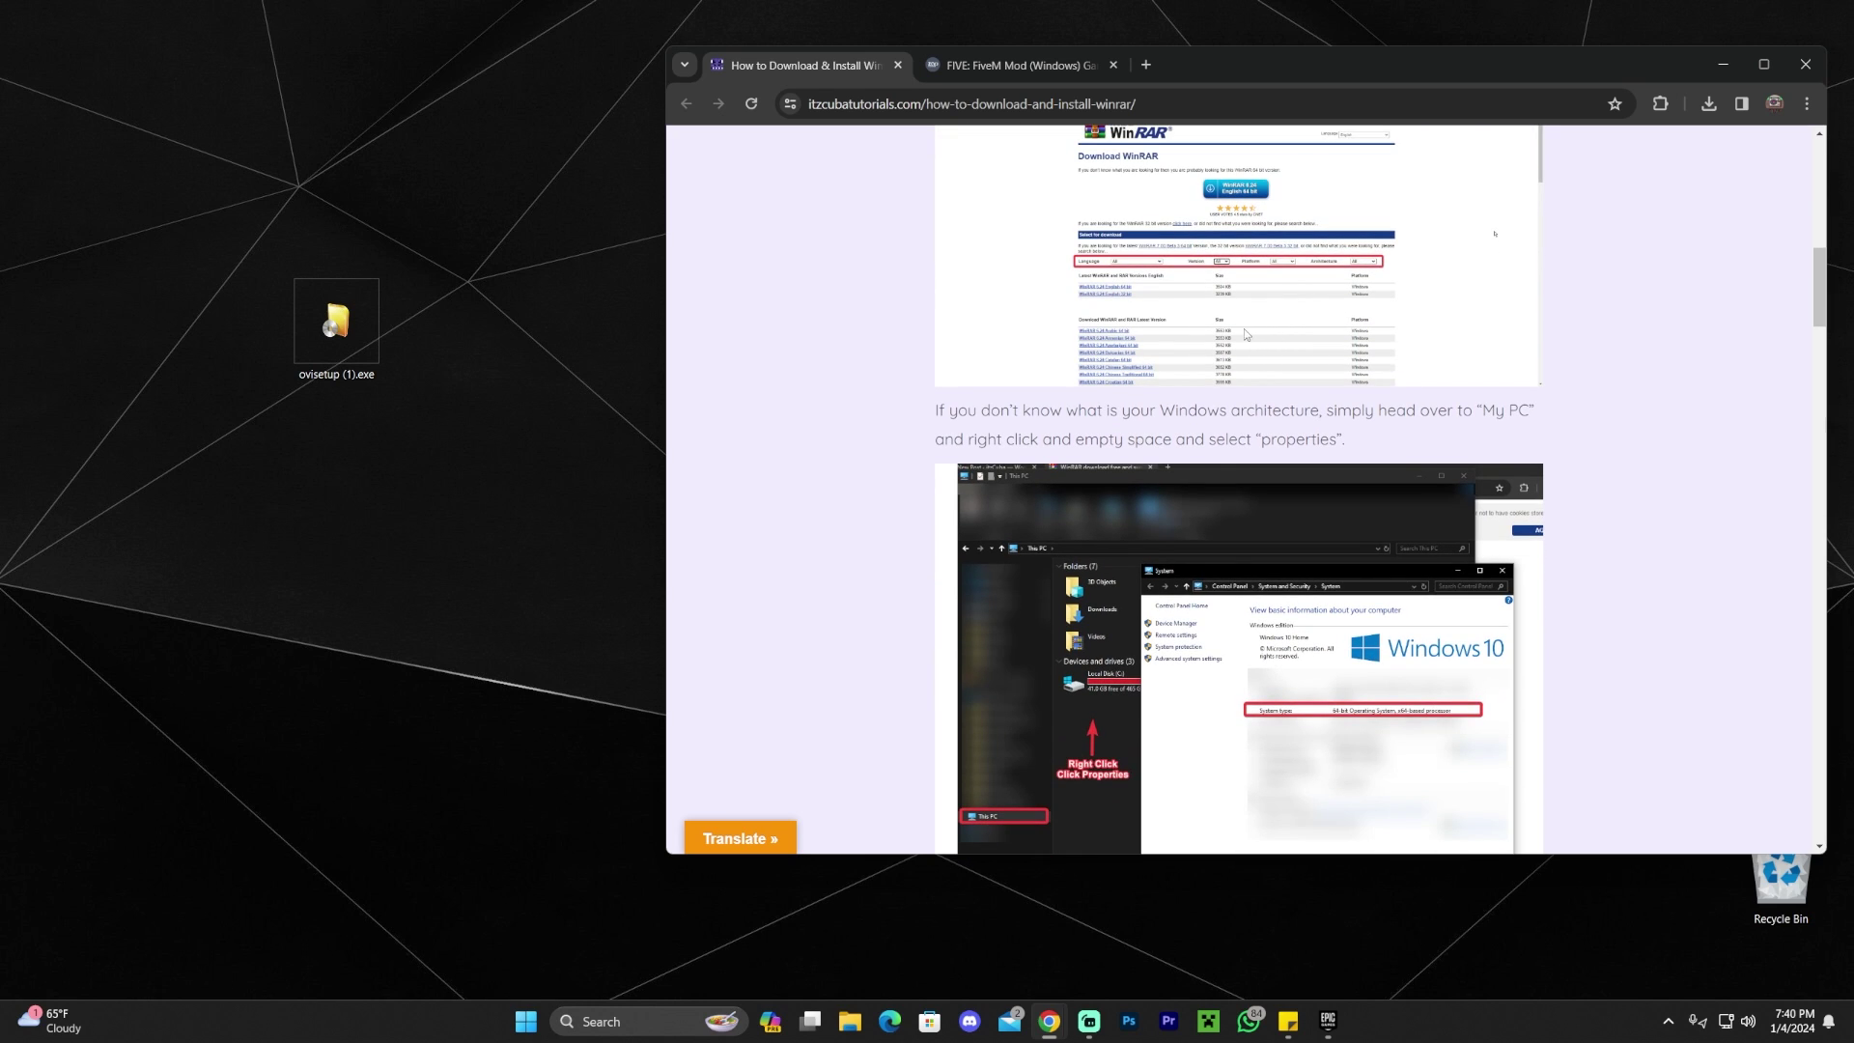
{"action": "scroll", "coordinate": [1254, 367], "scroll_direction": "up", "scroll_amount": 8}
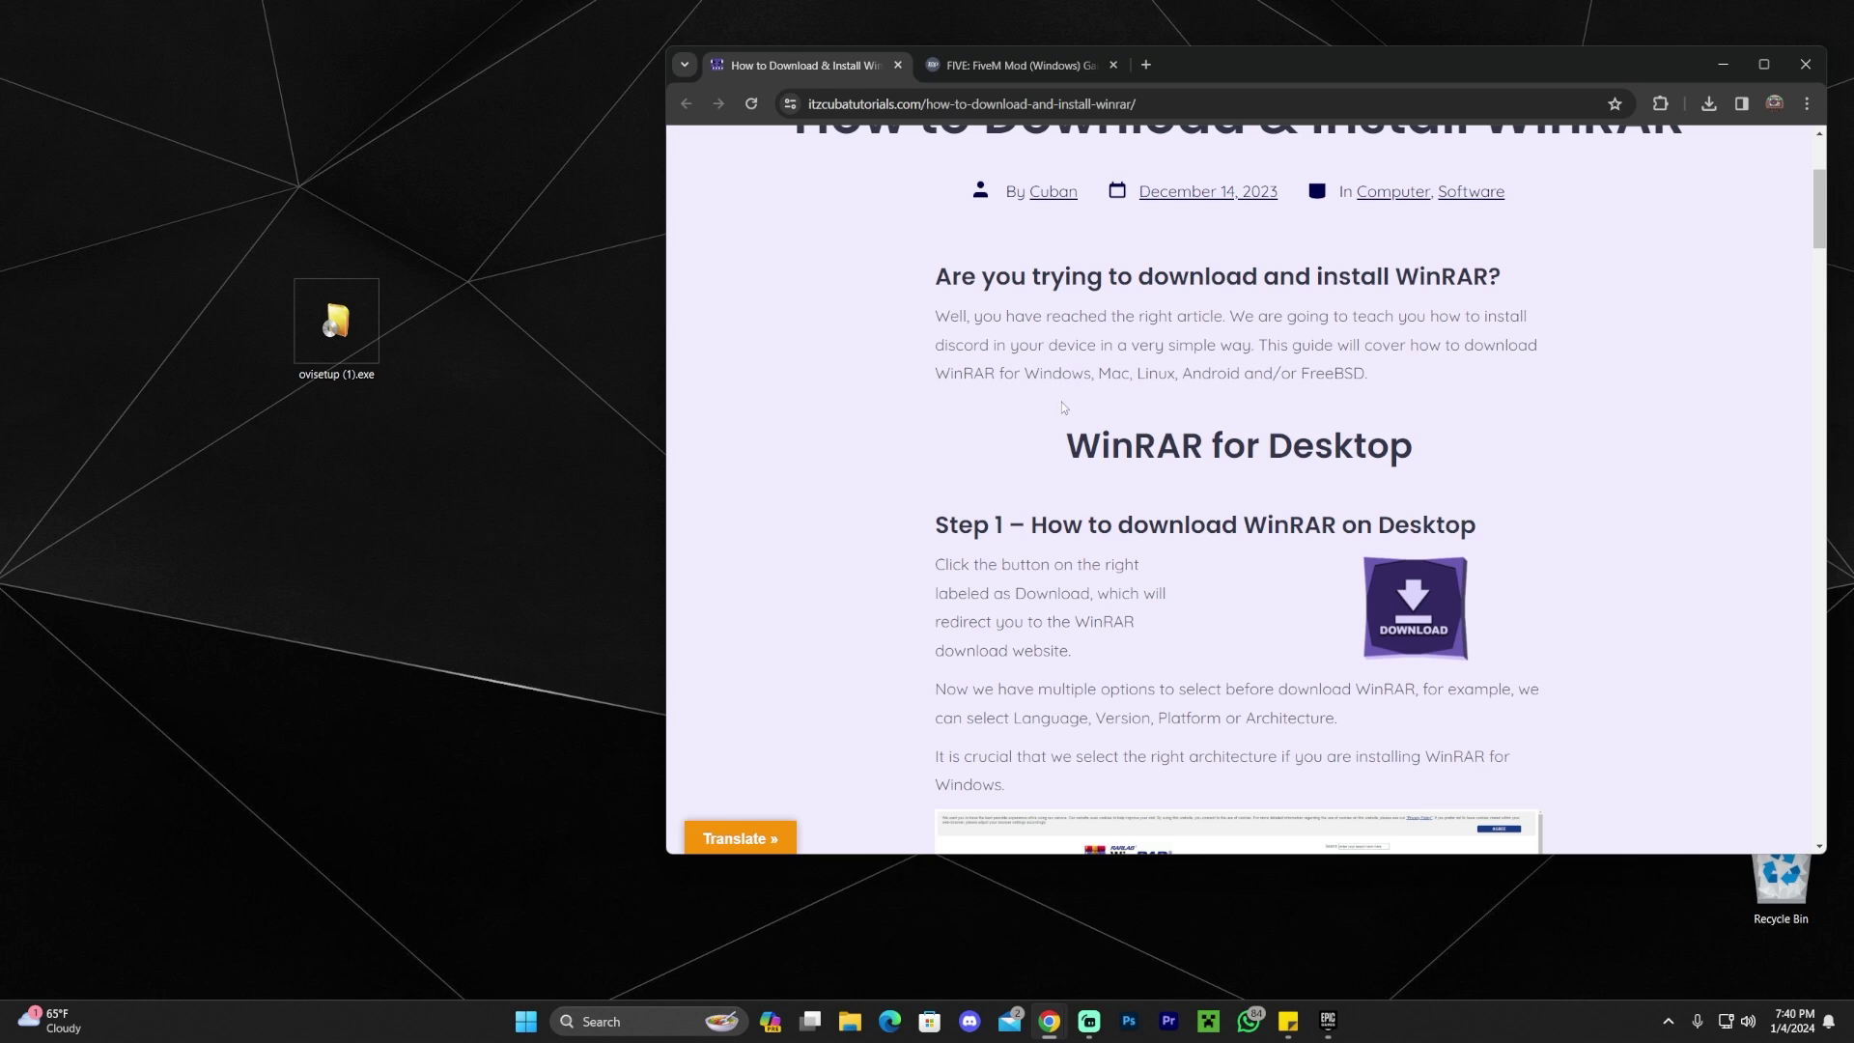
{"action": "scroll", "coordinate": [1063, 406], "scroll_direction": "up", "scroll_amount": 2}
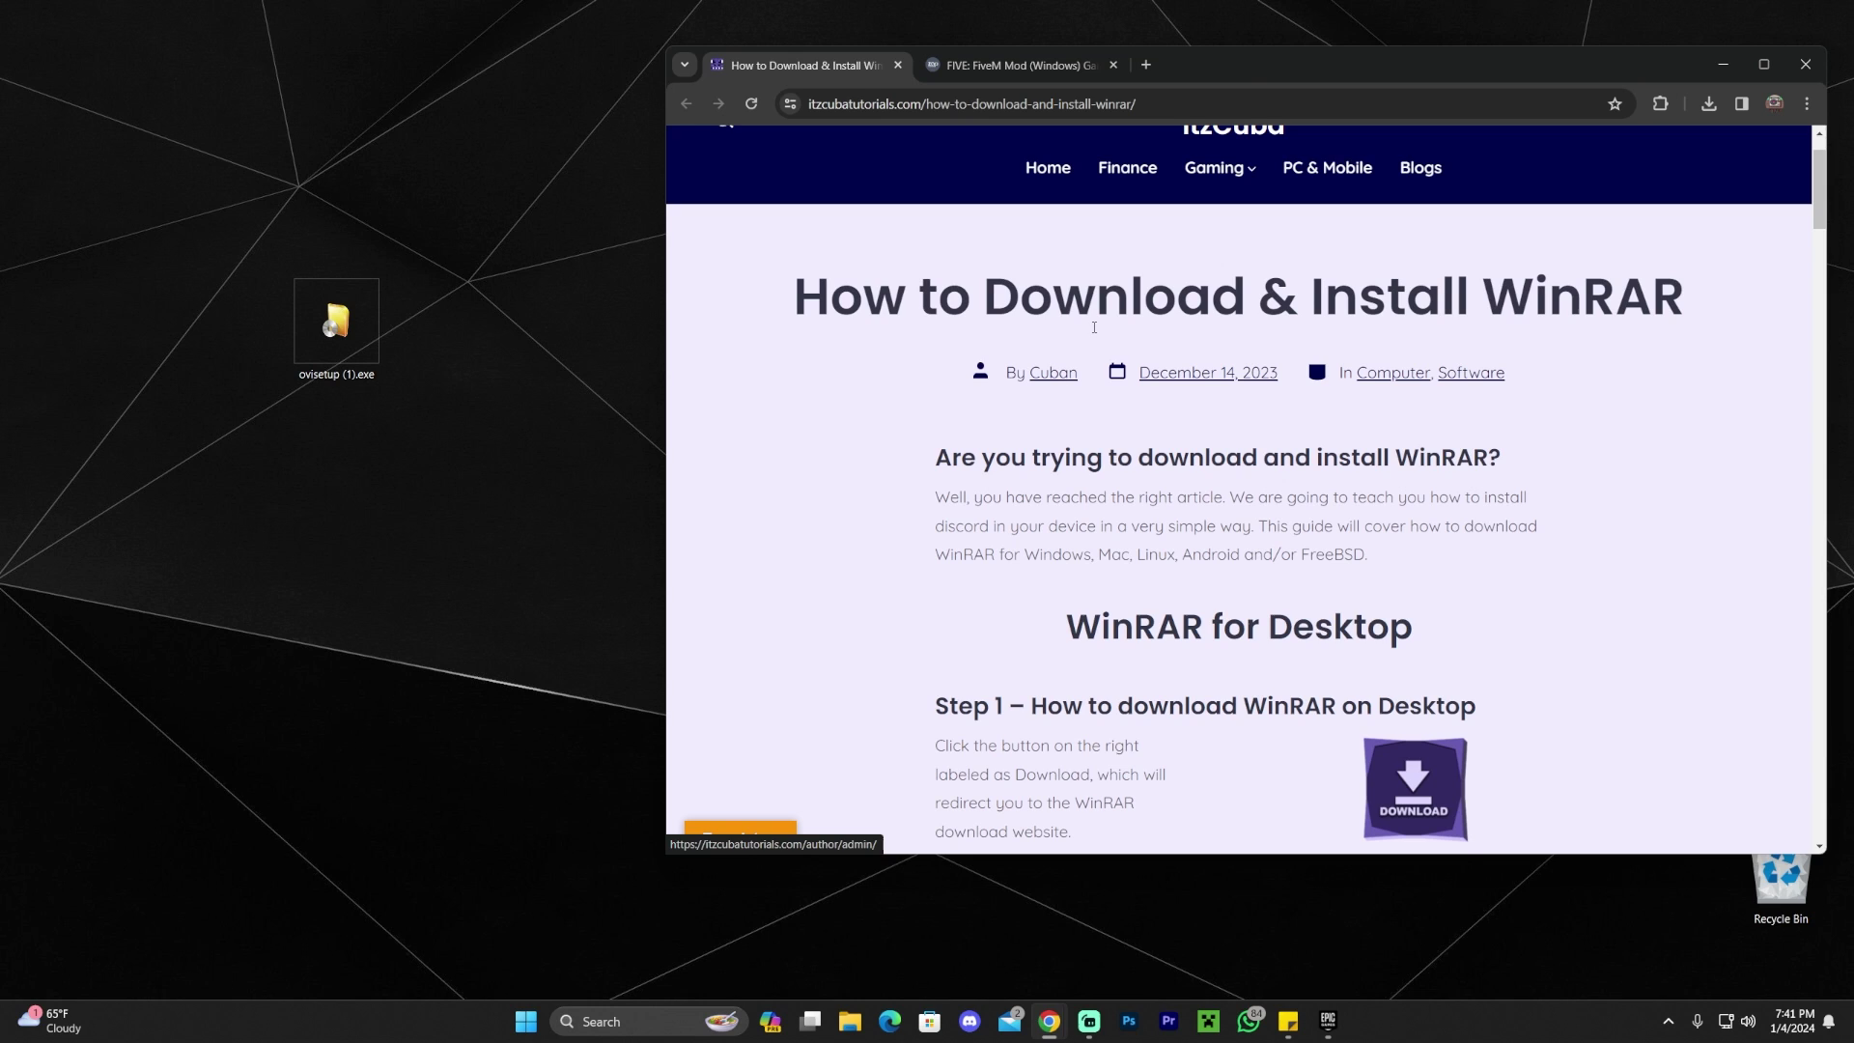
{"action": "scroll", "coordinate": [1094, 327], "scroll_direction": "up", "scroll_amount": 1}
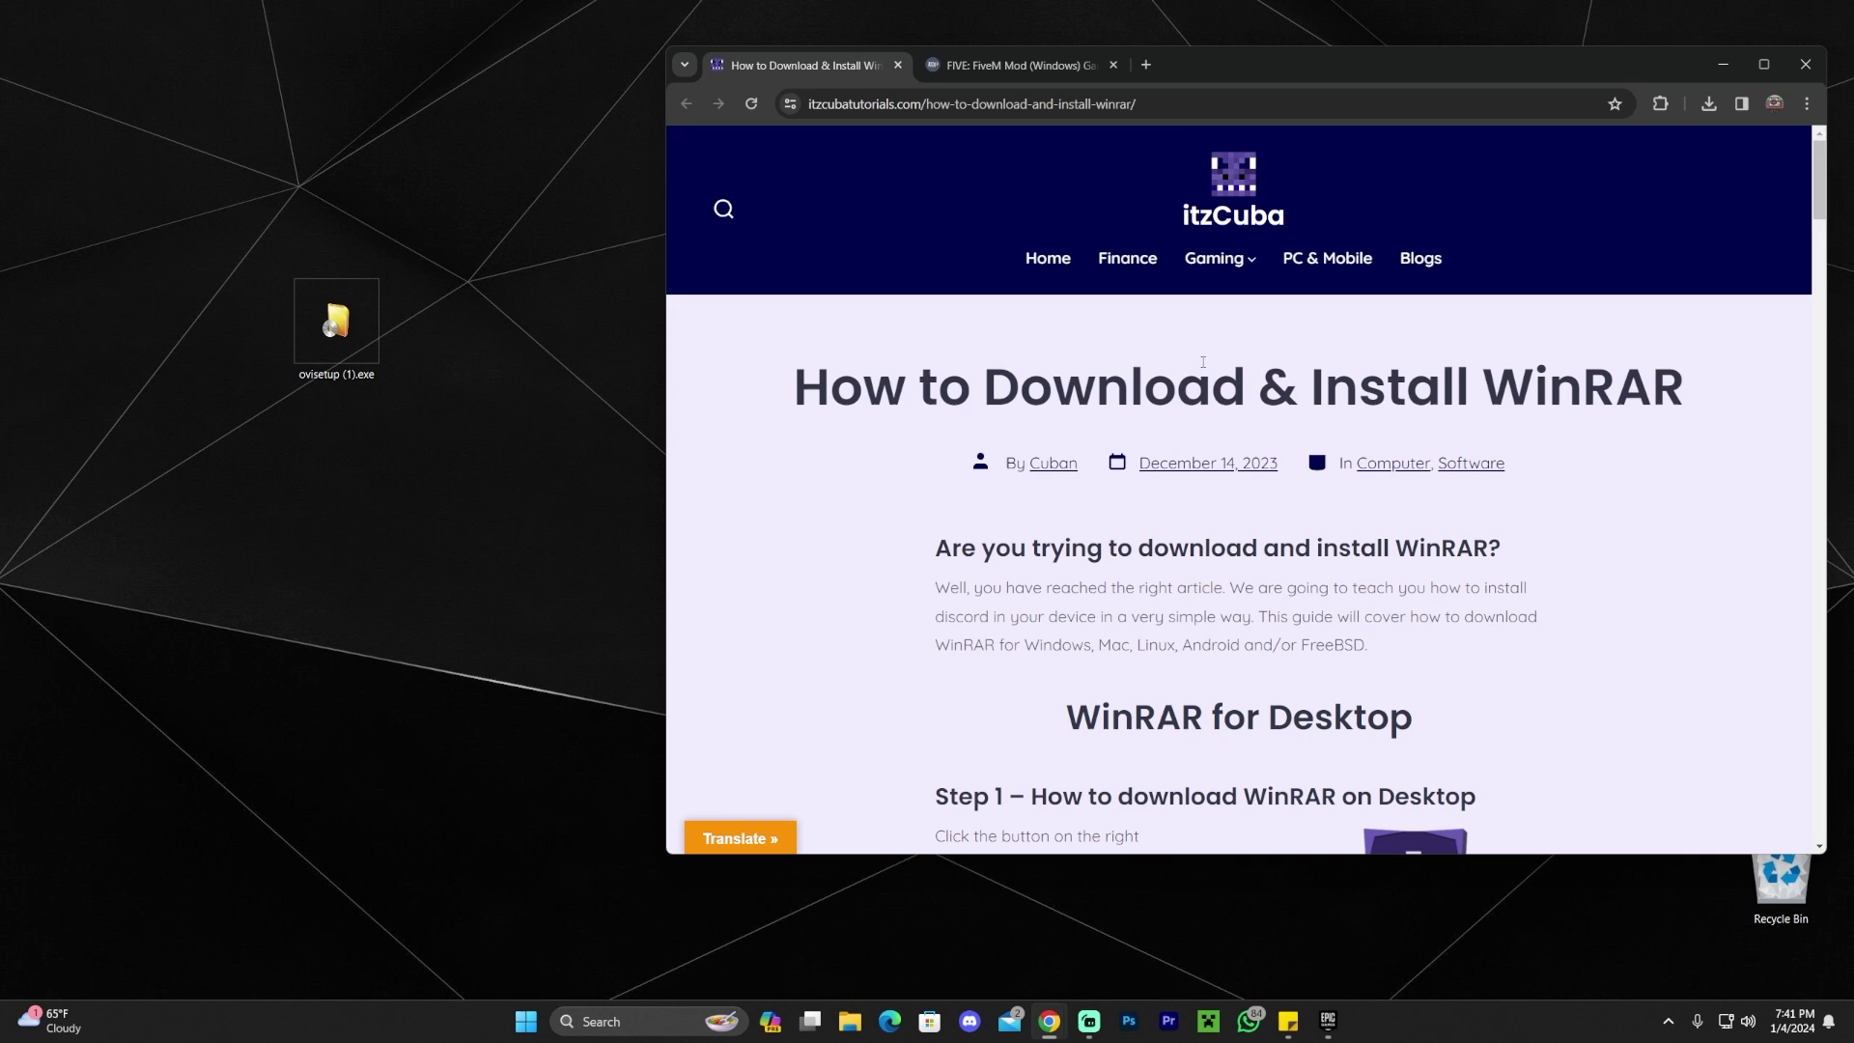
{"action": "scroll", "coordinate": [1439, 415], "scroll_direction": "down", "scroll_amount": 4}
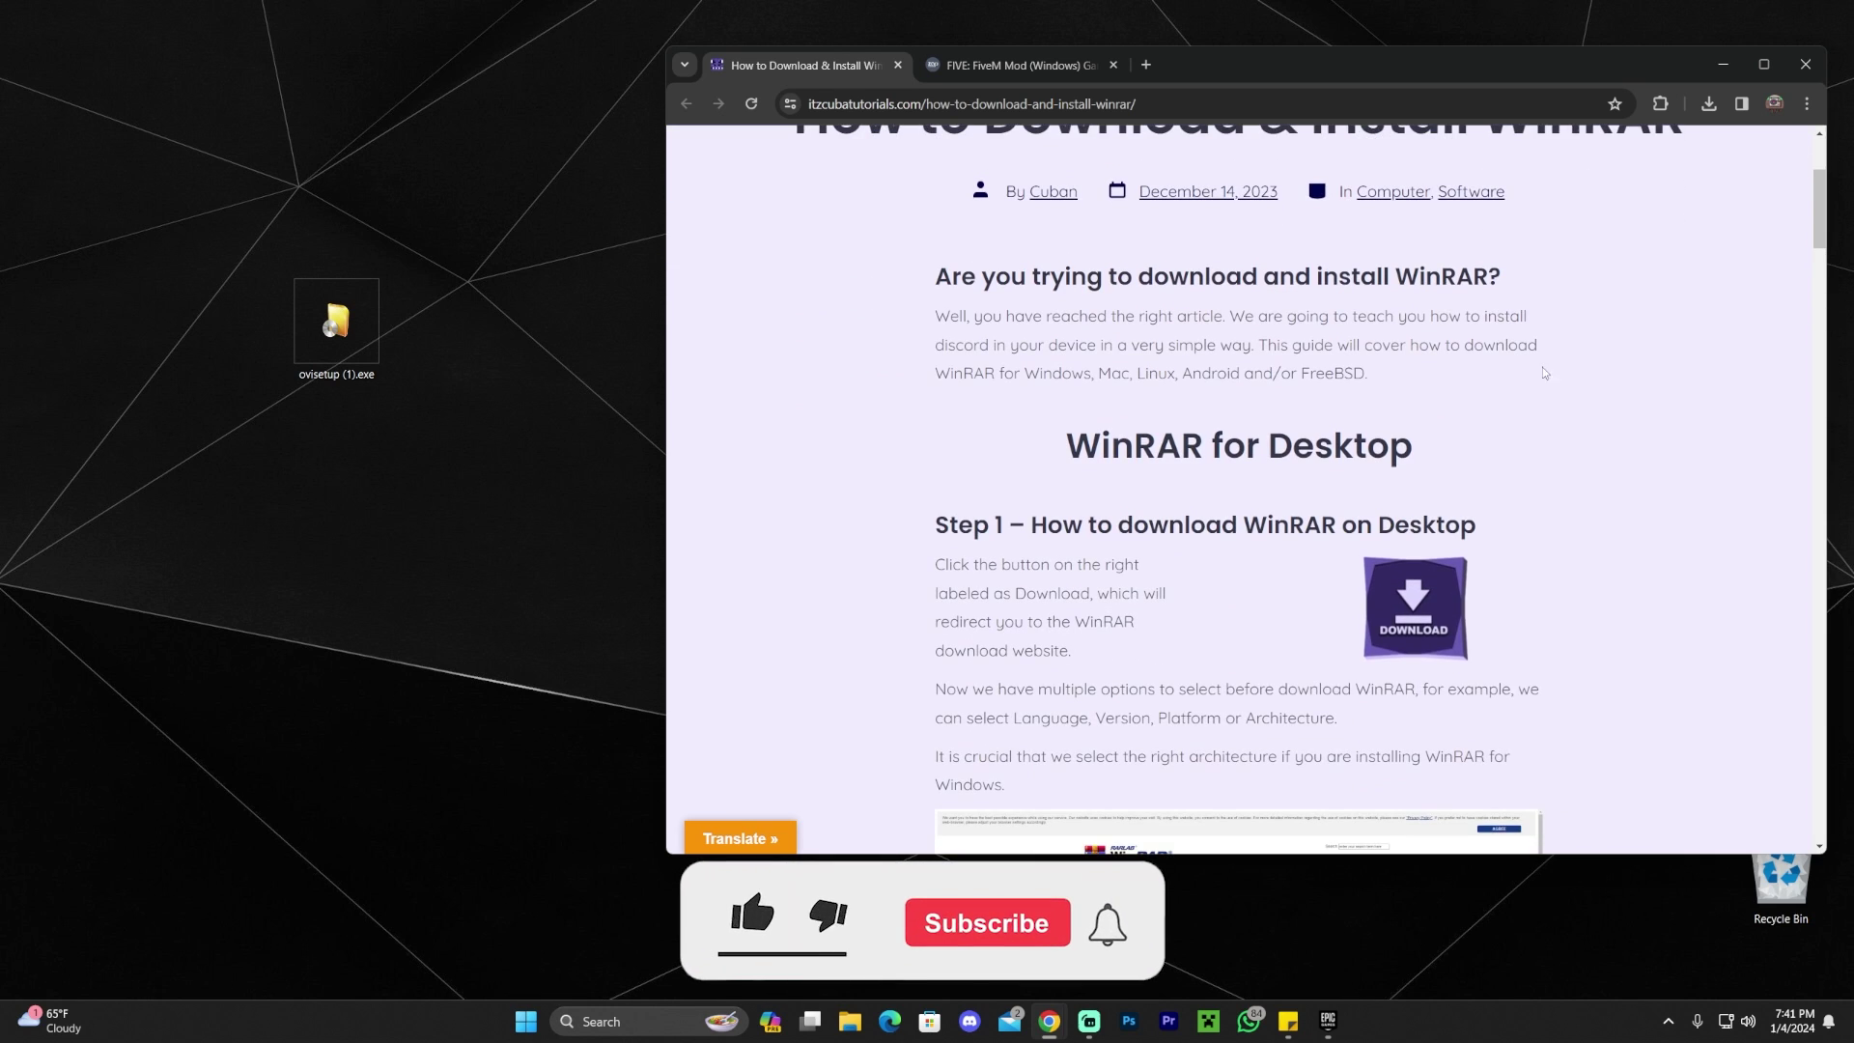
{"action": "scroll", "coordinate": [1440, 415], "scroll_direction": "down", "scroll_amount": 1}
{"action": "scroll", "coordinate": [1195, 379], "scroll_direction": "down", "scroll_amount": 3}
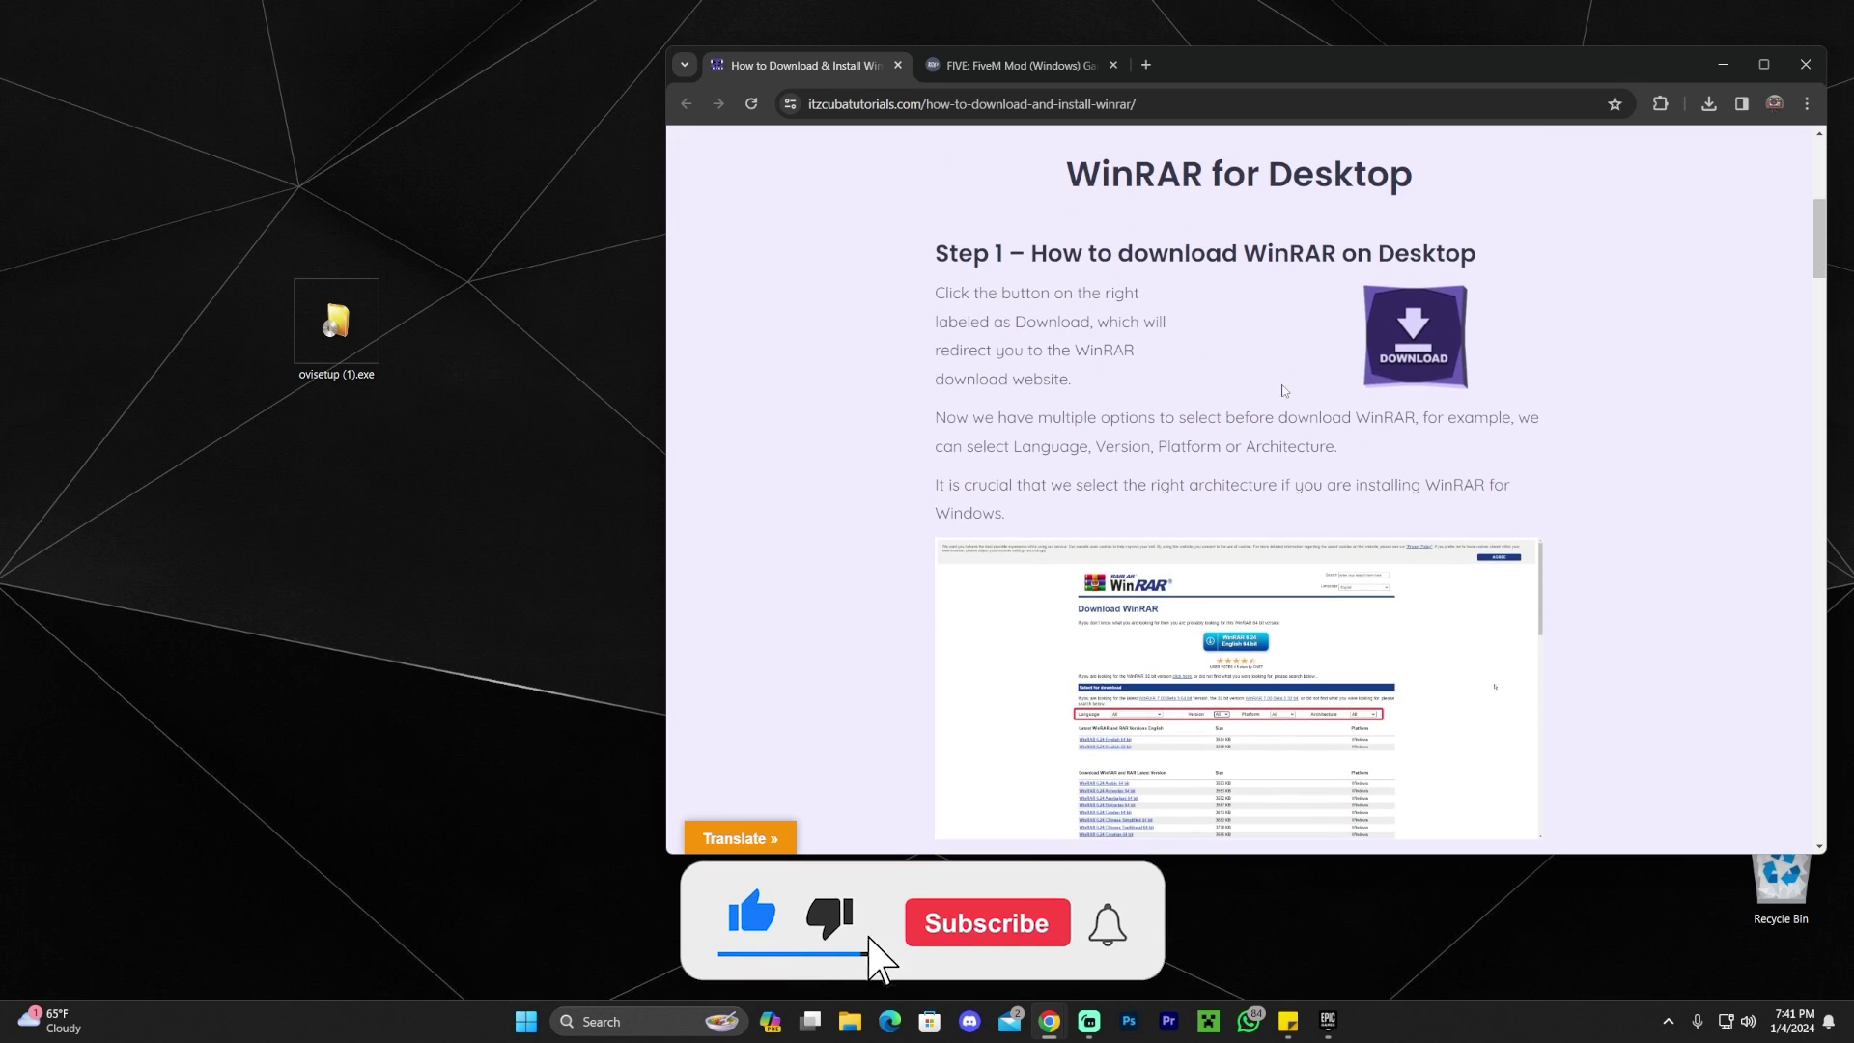
{"action": "scroll", "coordinate": [1195, 386], "scroll_direction": "up", "scroll_amount": 4}
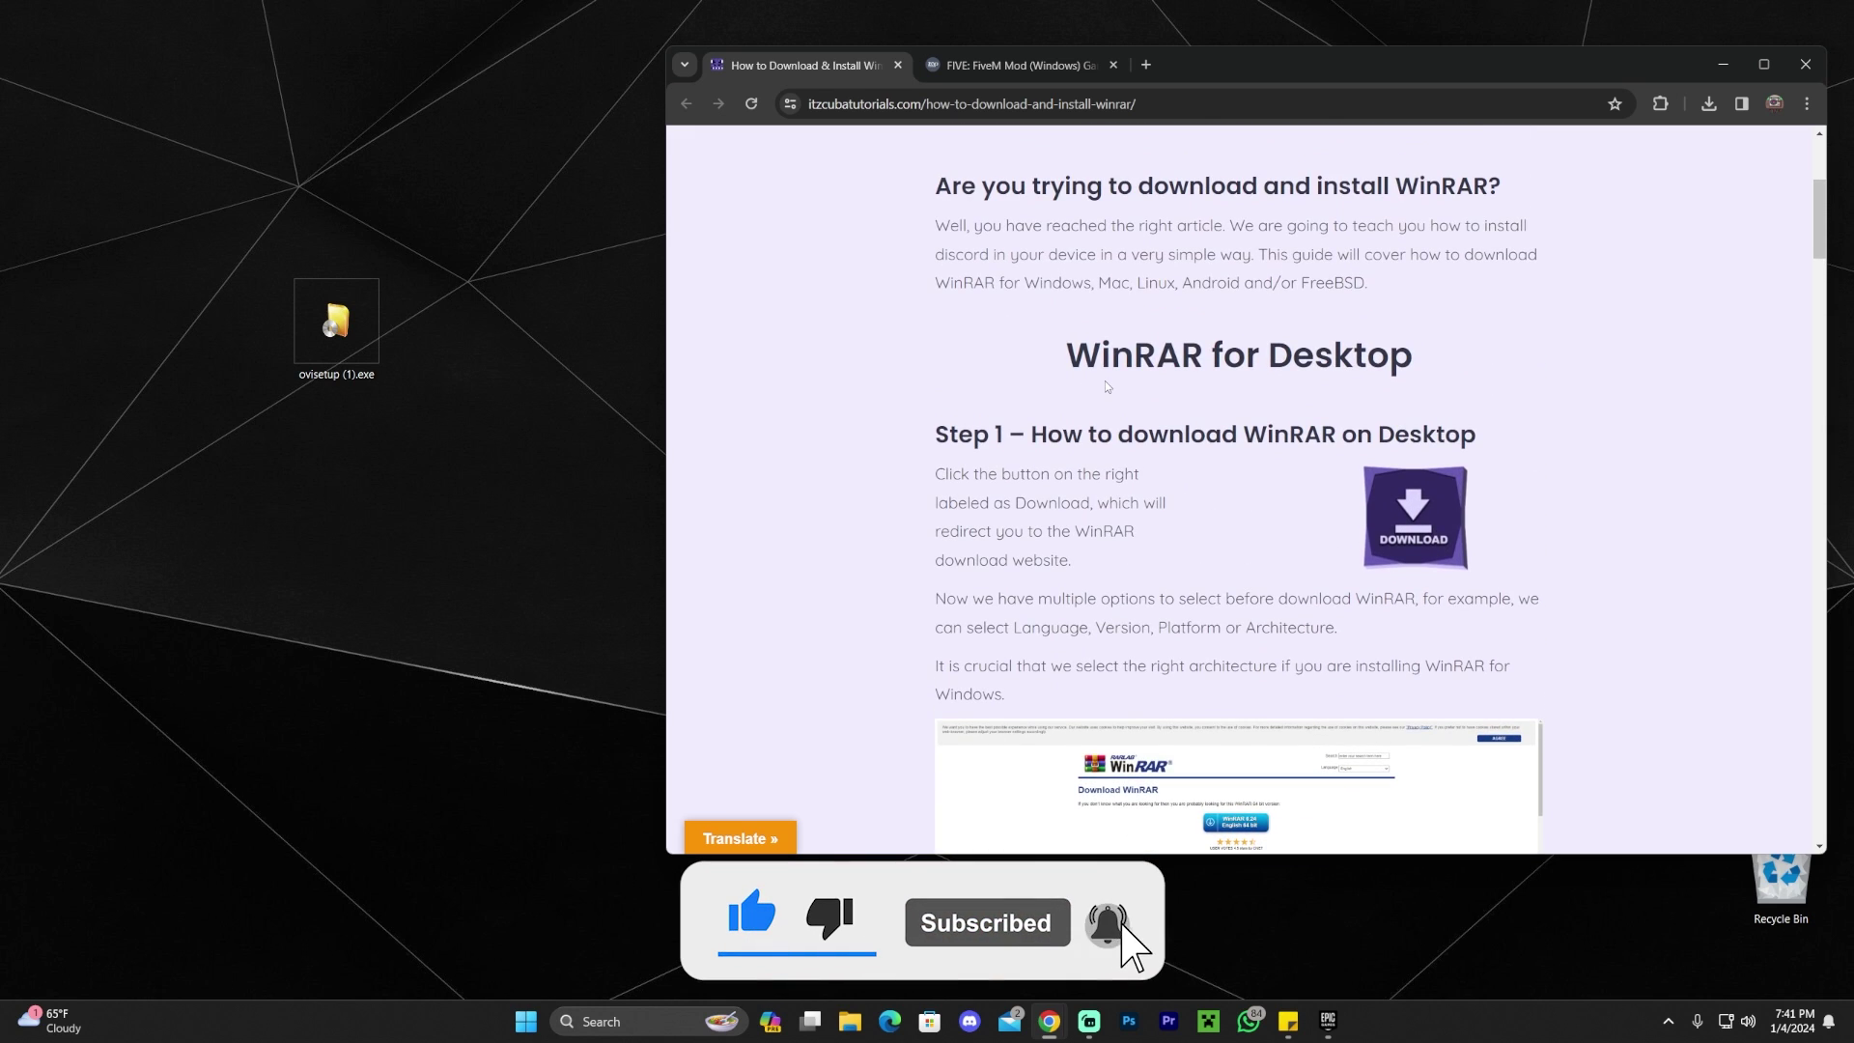
{"action": "scroll", "coordinate": [1186, 396], "scroll_direction": "up", "scroll_amount": 3}
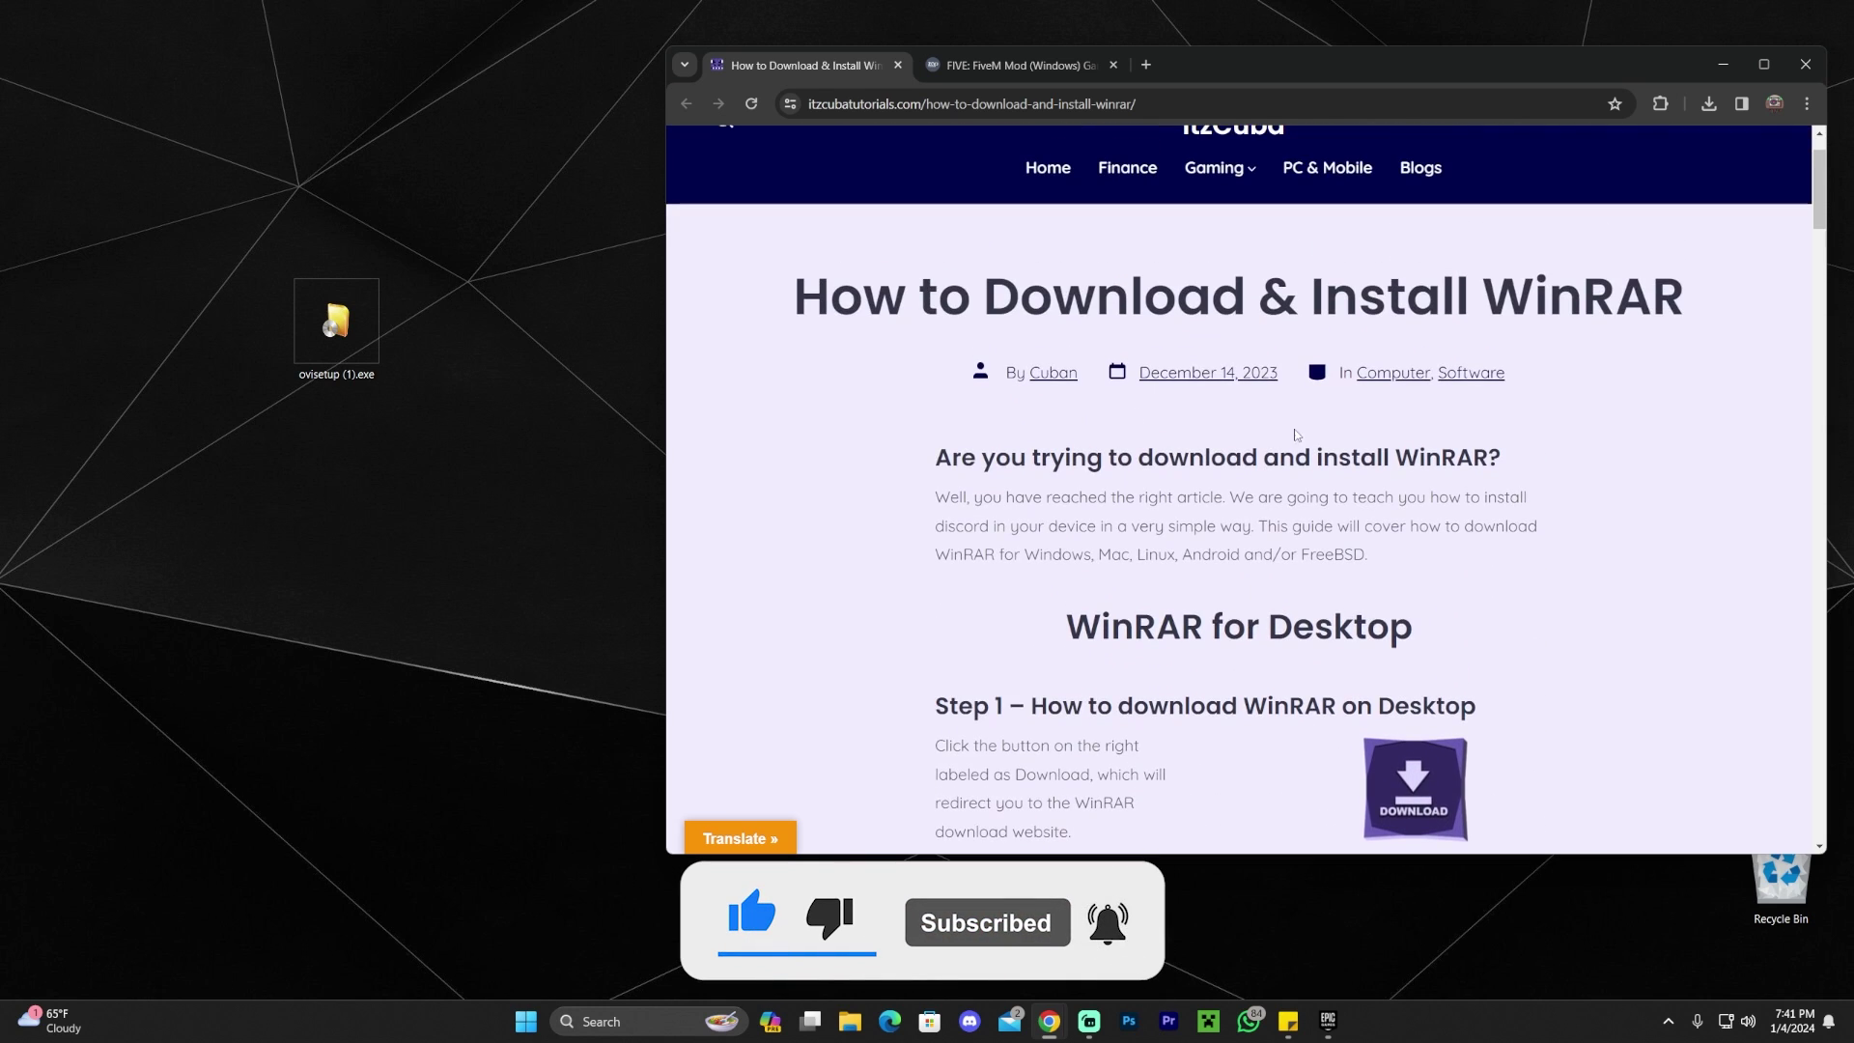
Step: Maximize Chrome and open the win-rar.com download page offering WinRAR 6.24 English 64 bit
{"action": "left_click", "coordinate": [1764, 64]}
{"action": "scroll", "coordinate": [1170, 379], "scroll_direction": "down", "scroll_amount": 3}
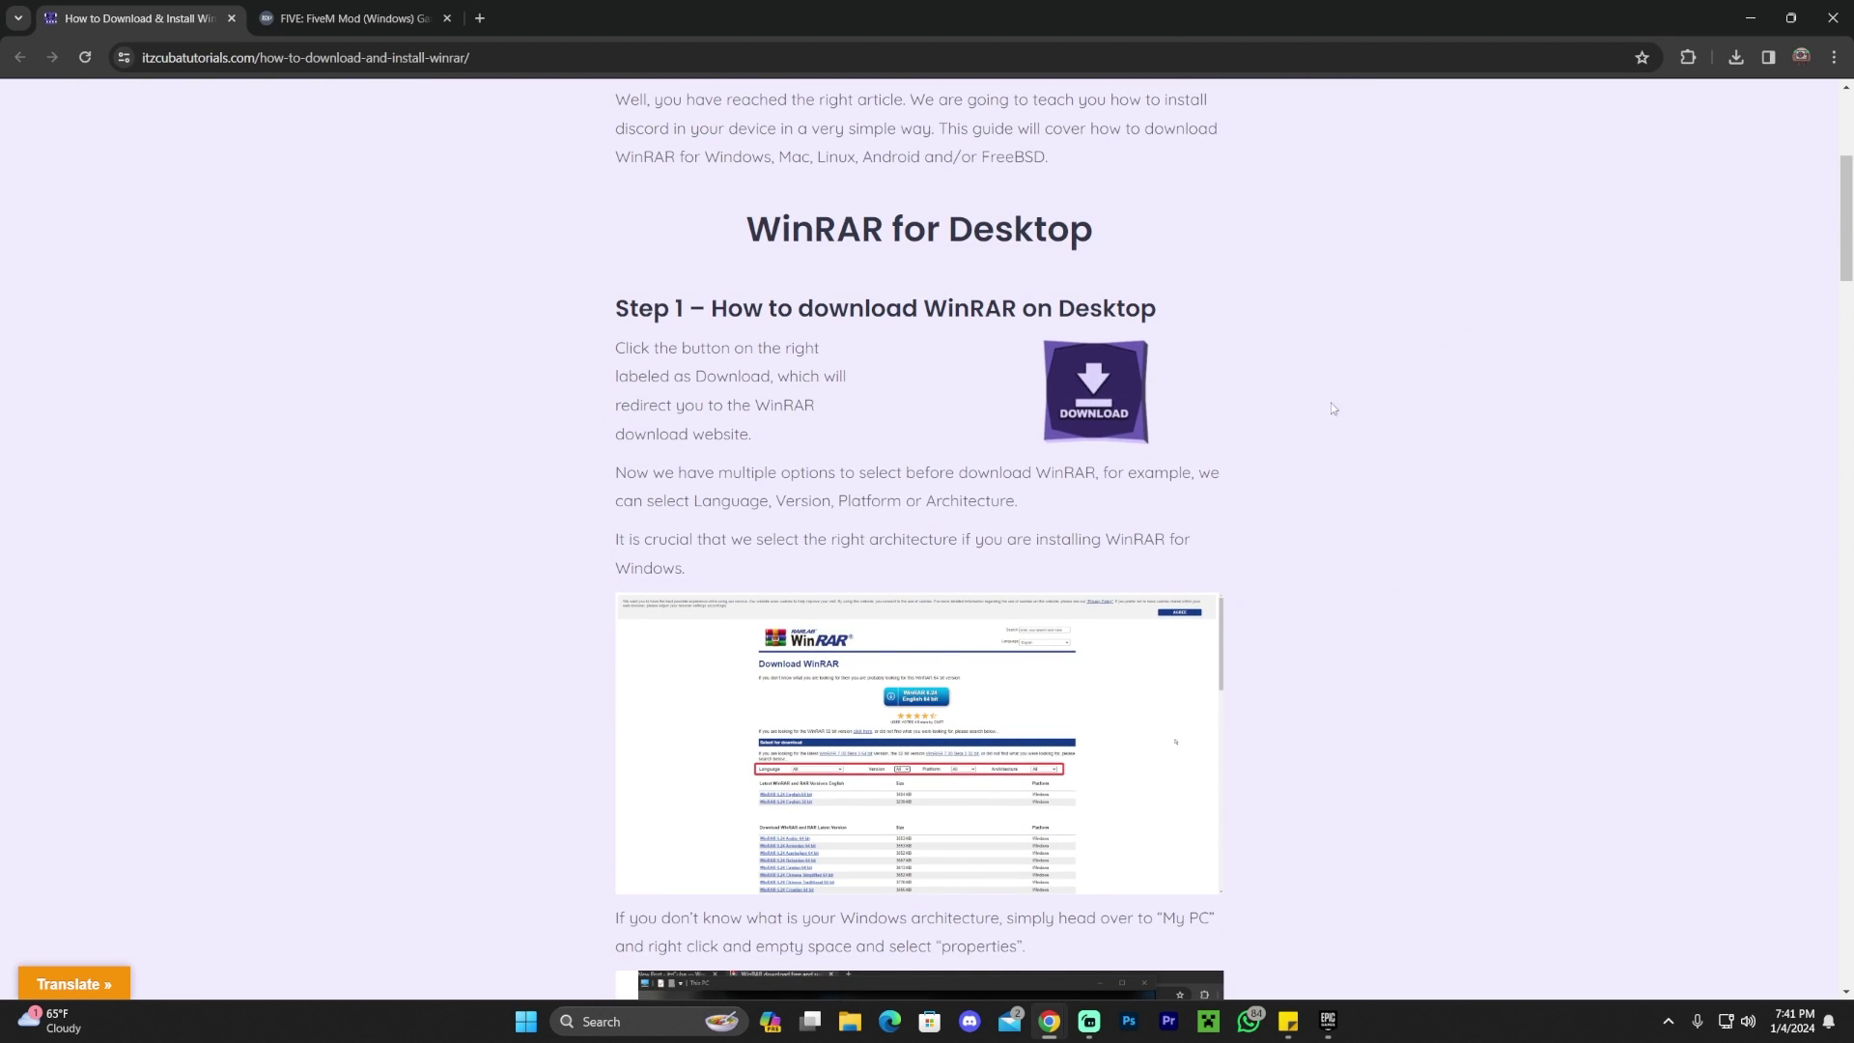
{"action": "scroll", "coordinate": [1295, 379], "scroll_direction": "up", "scroll_amount": 5}
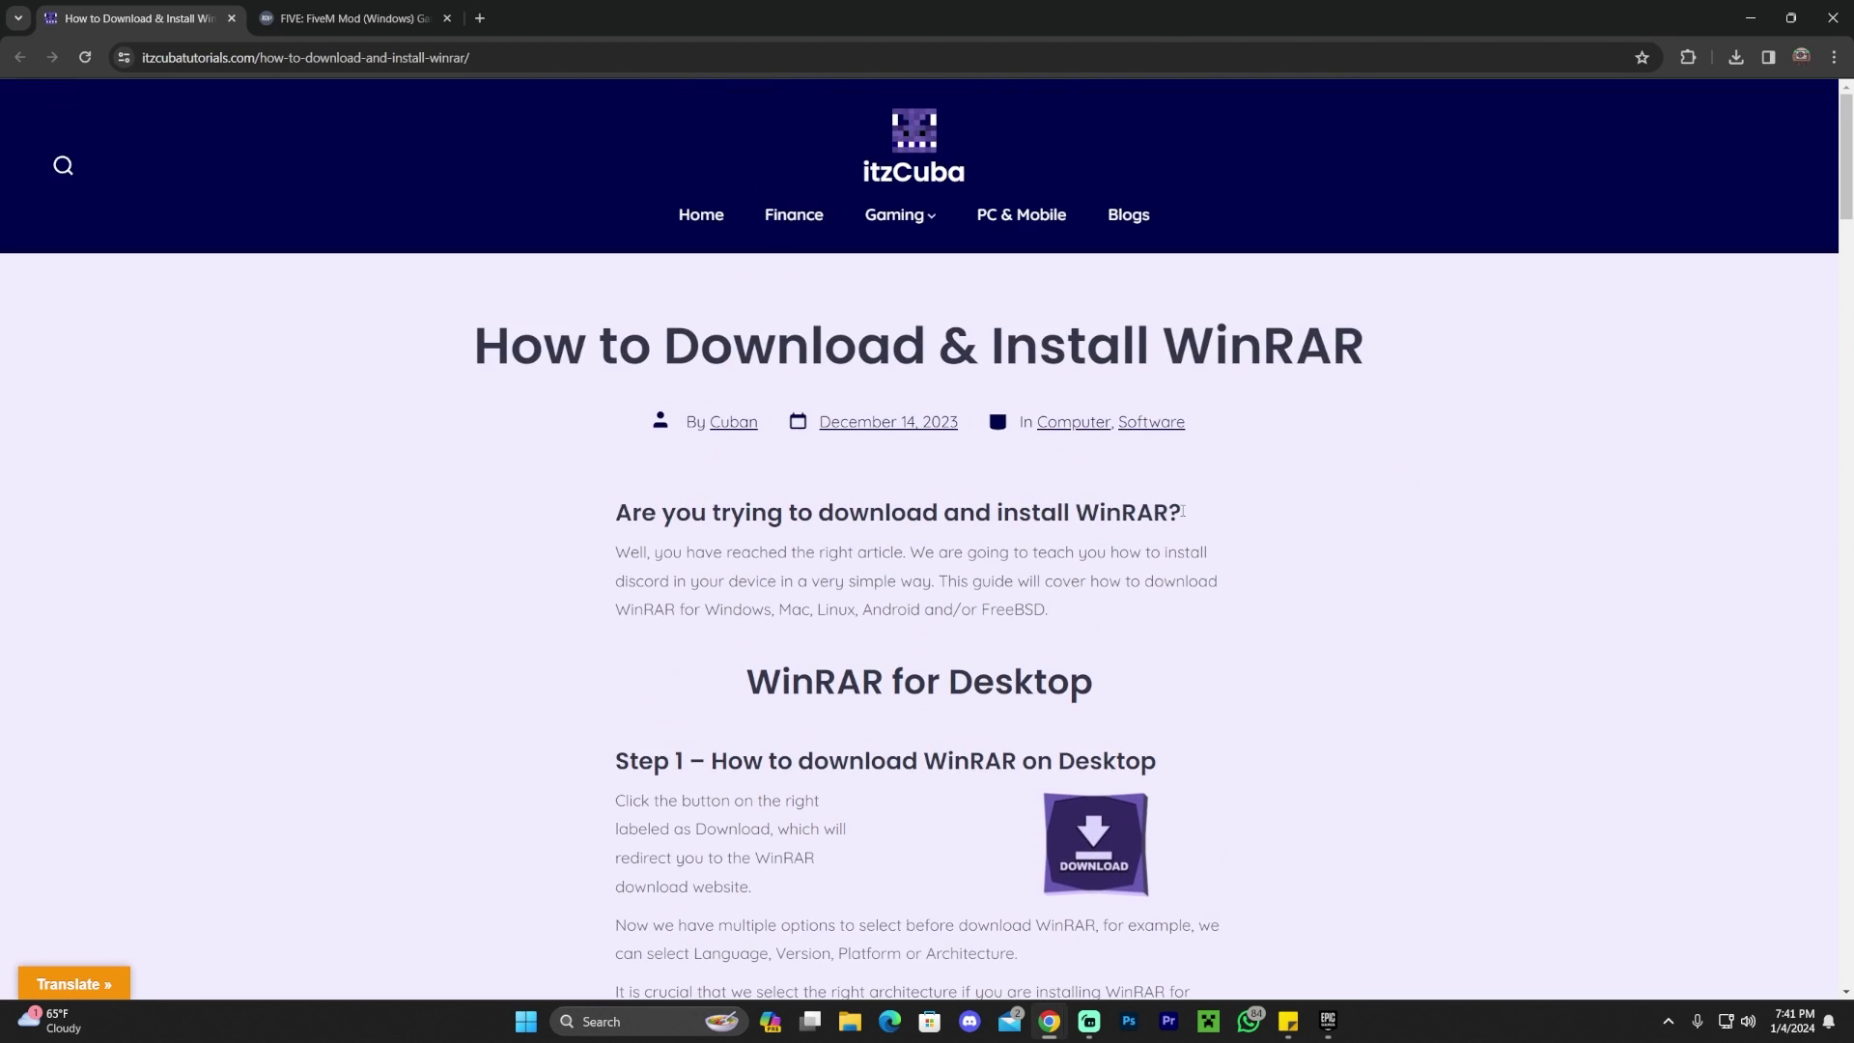
{"action": "scroll", "coordinate": [1204, 546], "scroll_direction": "down", "scroll_amount": 15}
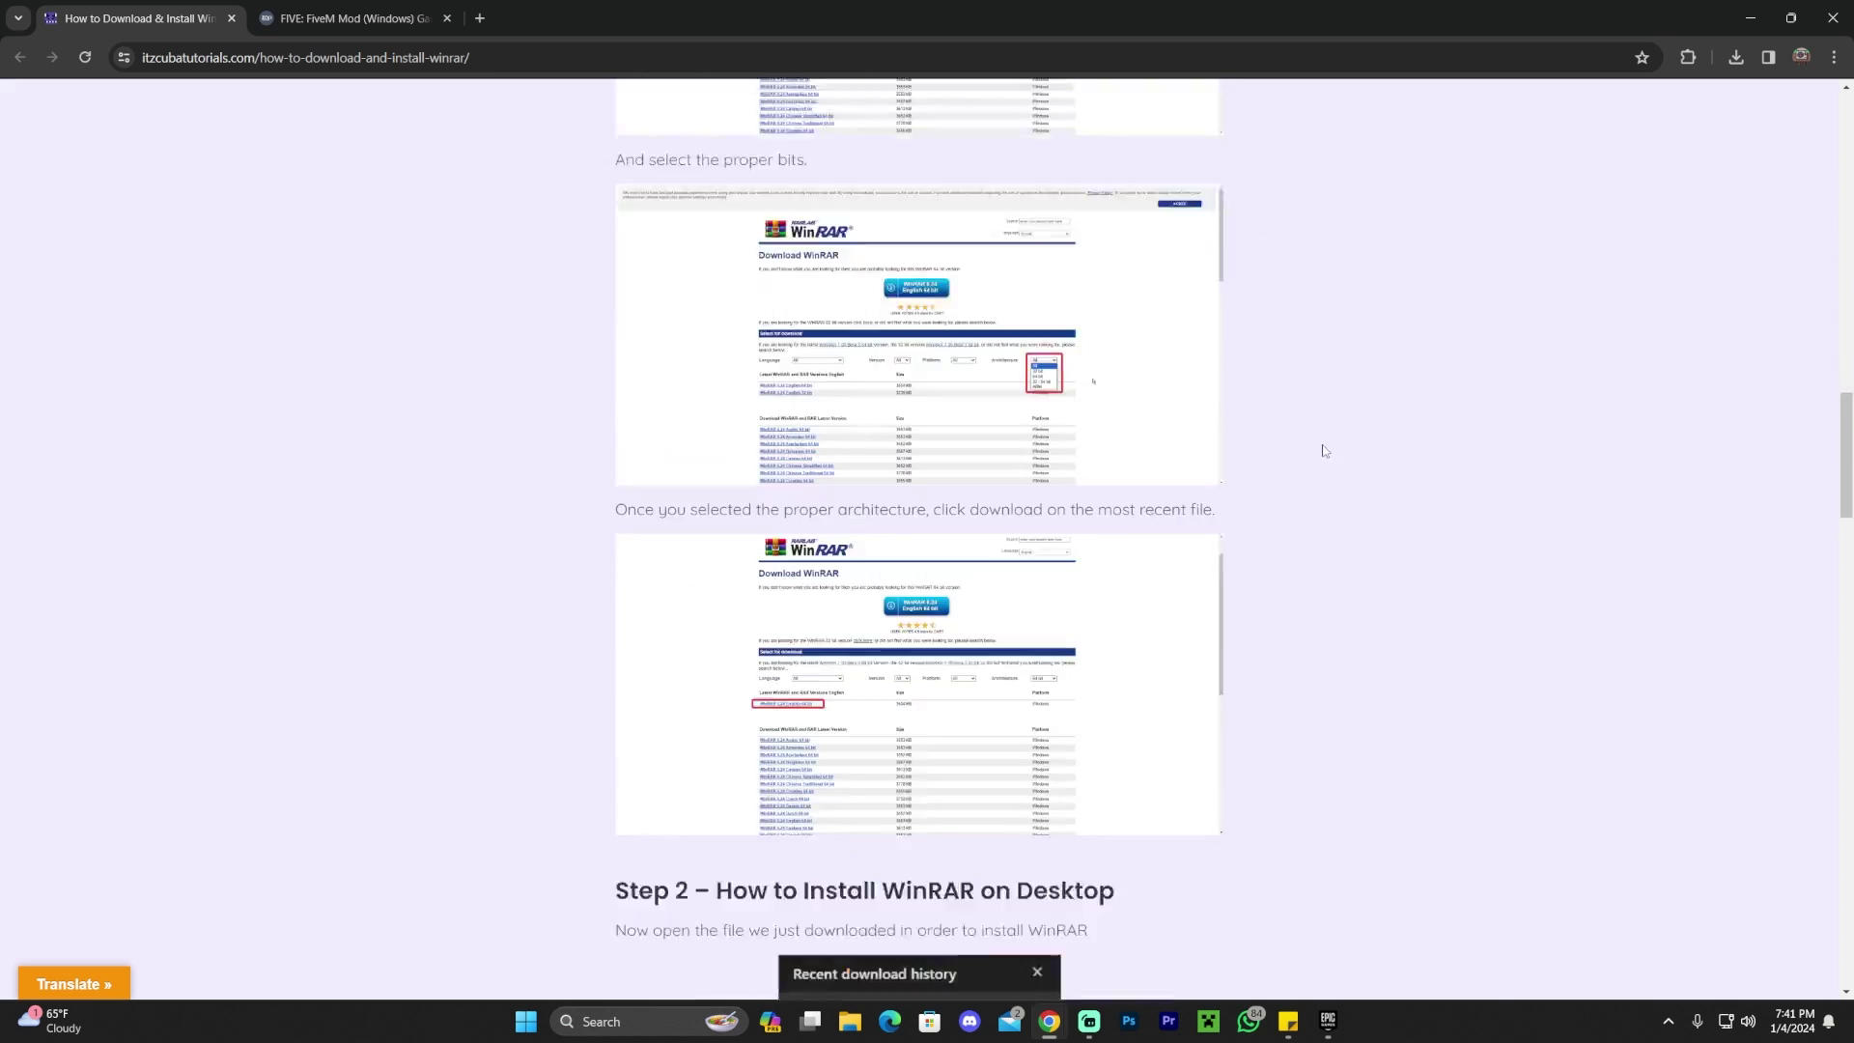
{"action": "scroll", "coordinate": [1323, 451], "scroll_direction": "up", "scroll_amount": 15}
{"action": "scroll", "coordinate": [1171, 733], "scroll_direction": "down", "scroll_amount": 3}
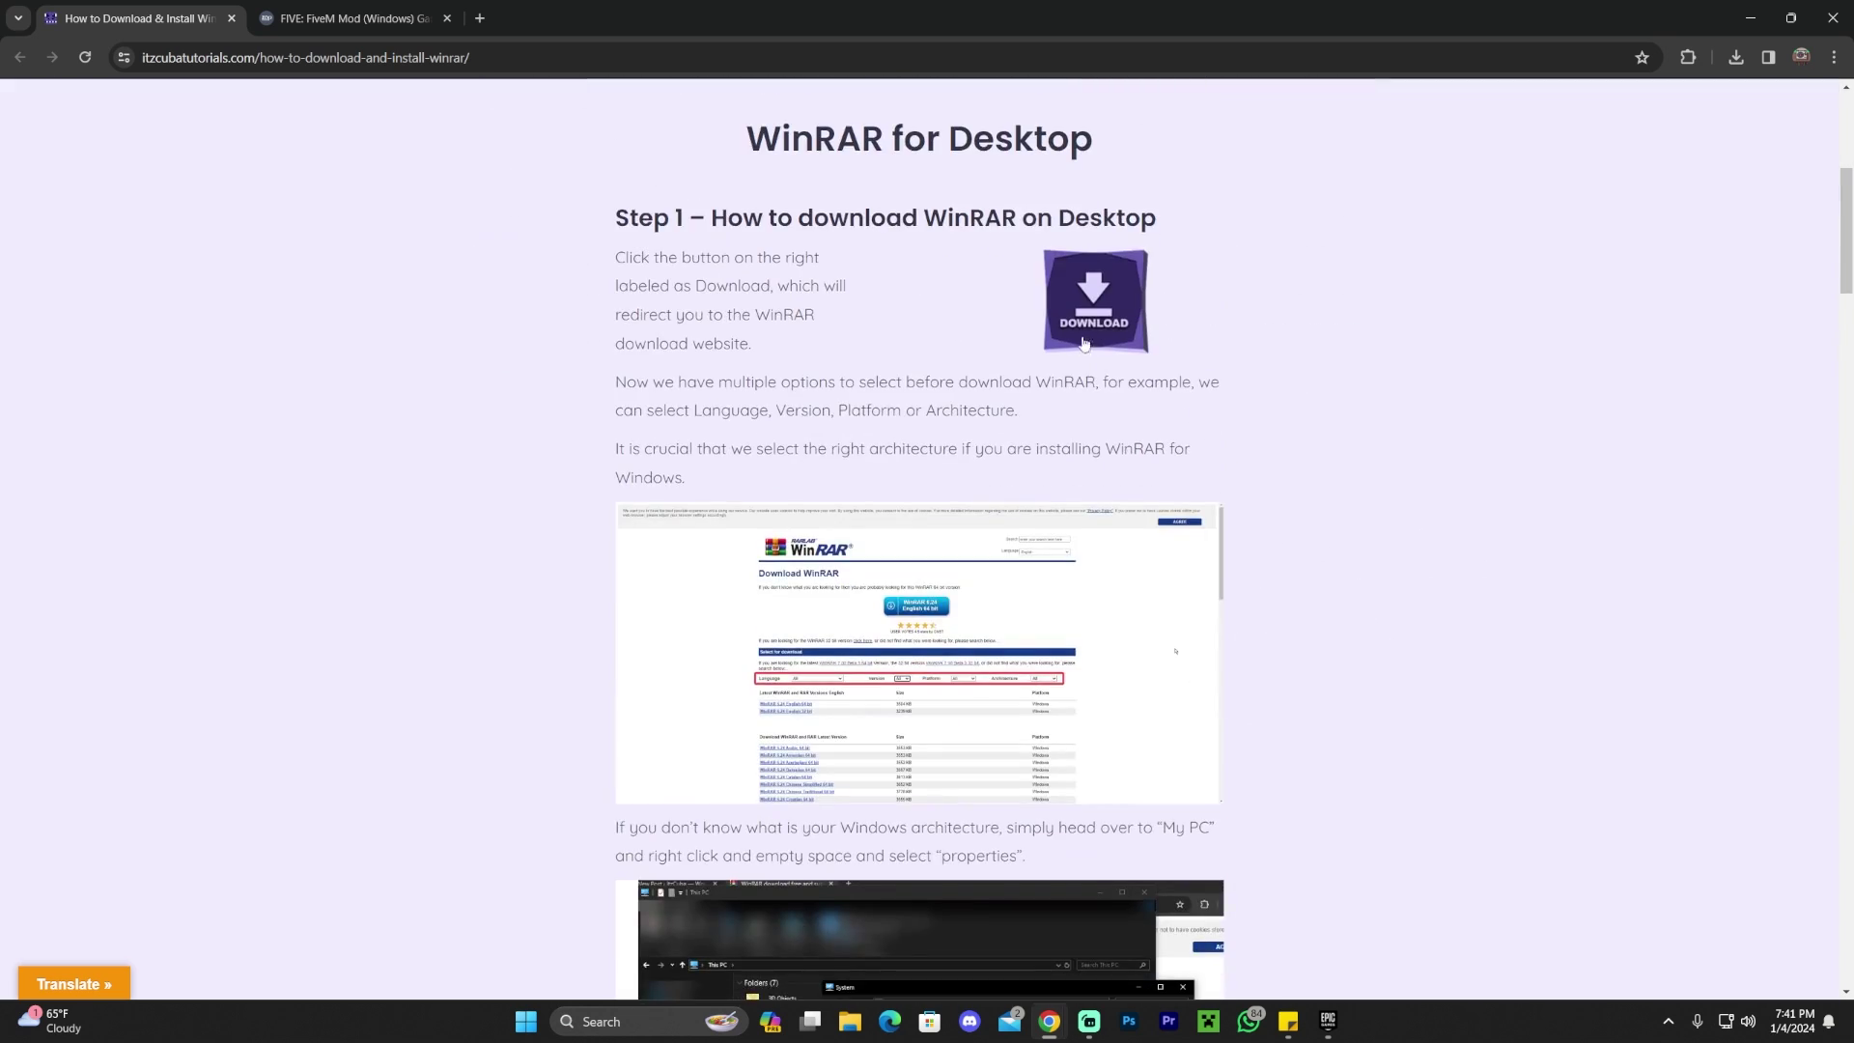
{"action": "left_click", "coordinate": [1084, 343]}
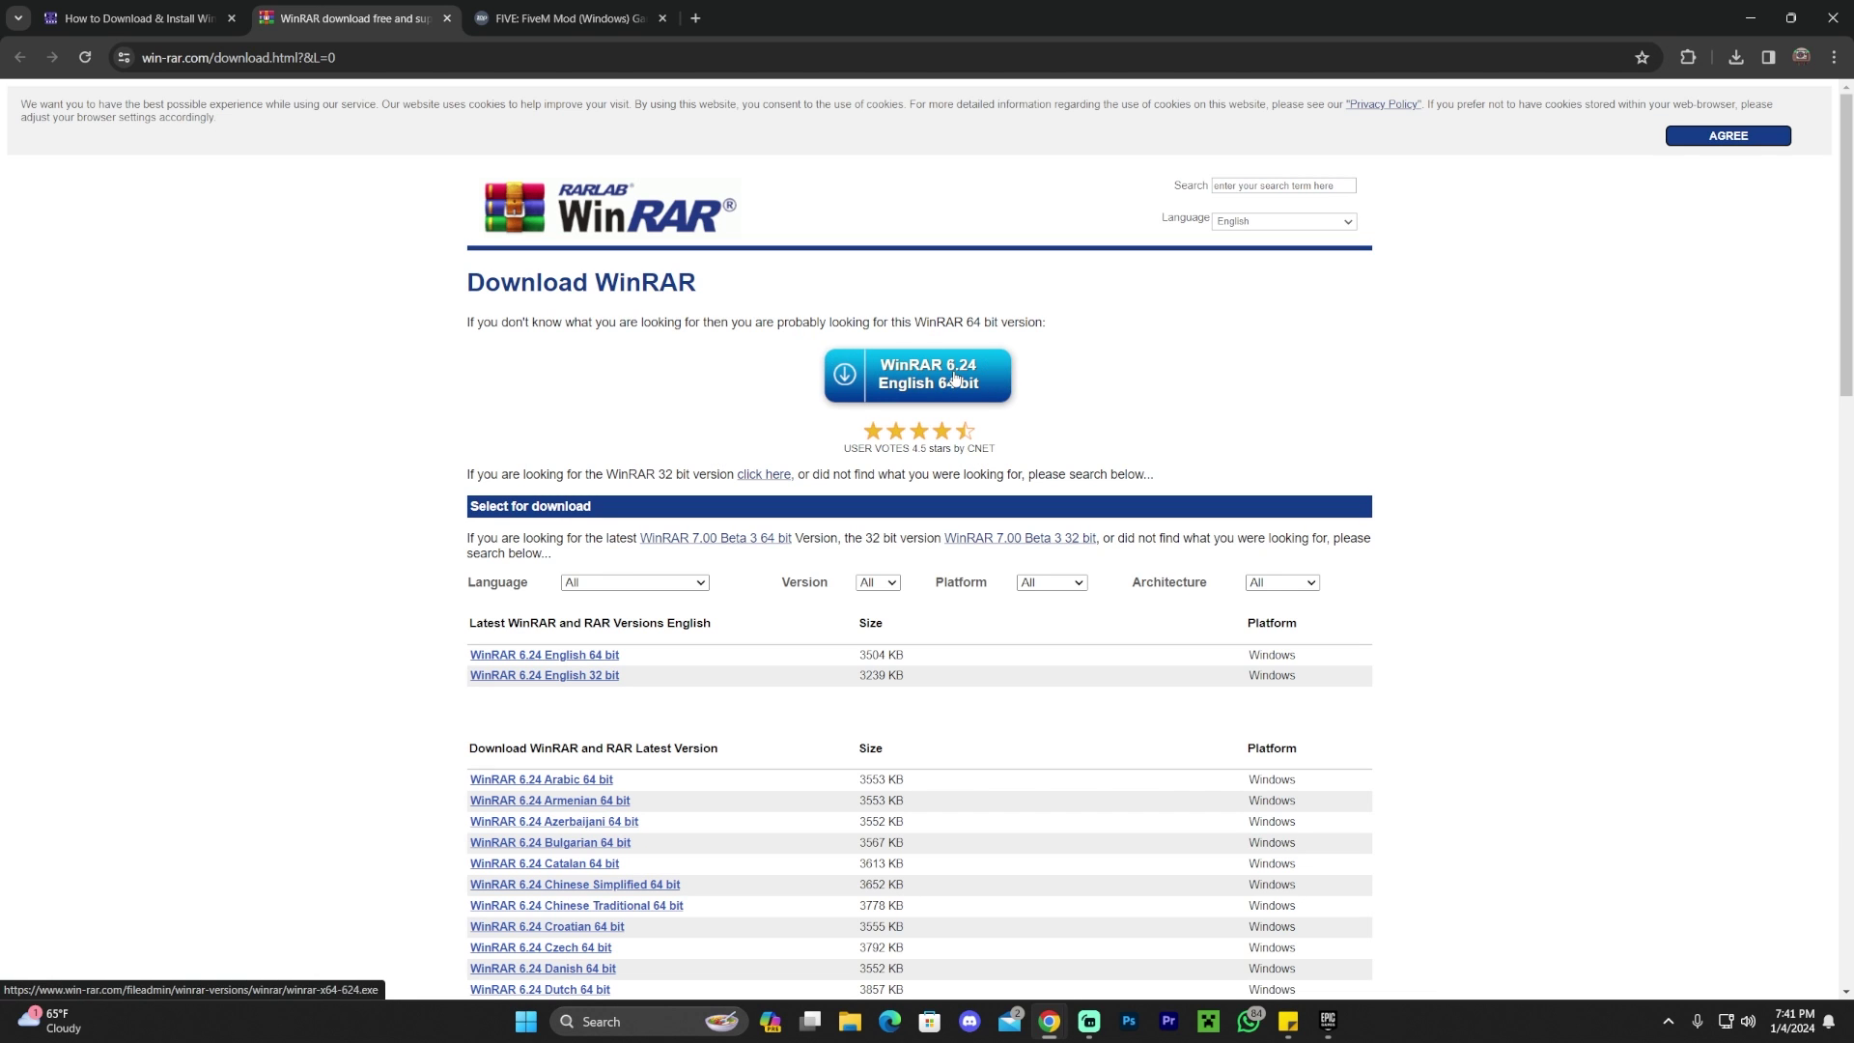
Step: Download, save and install WinRAR 6.24 English 64 bit
{"action": "left_click", "coordinate": [876, 376]}
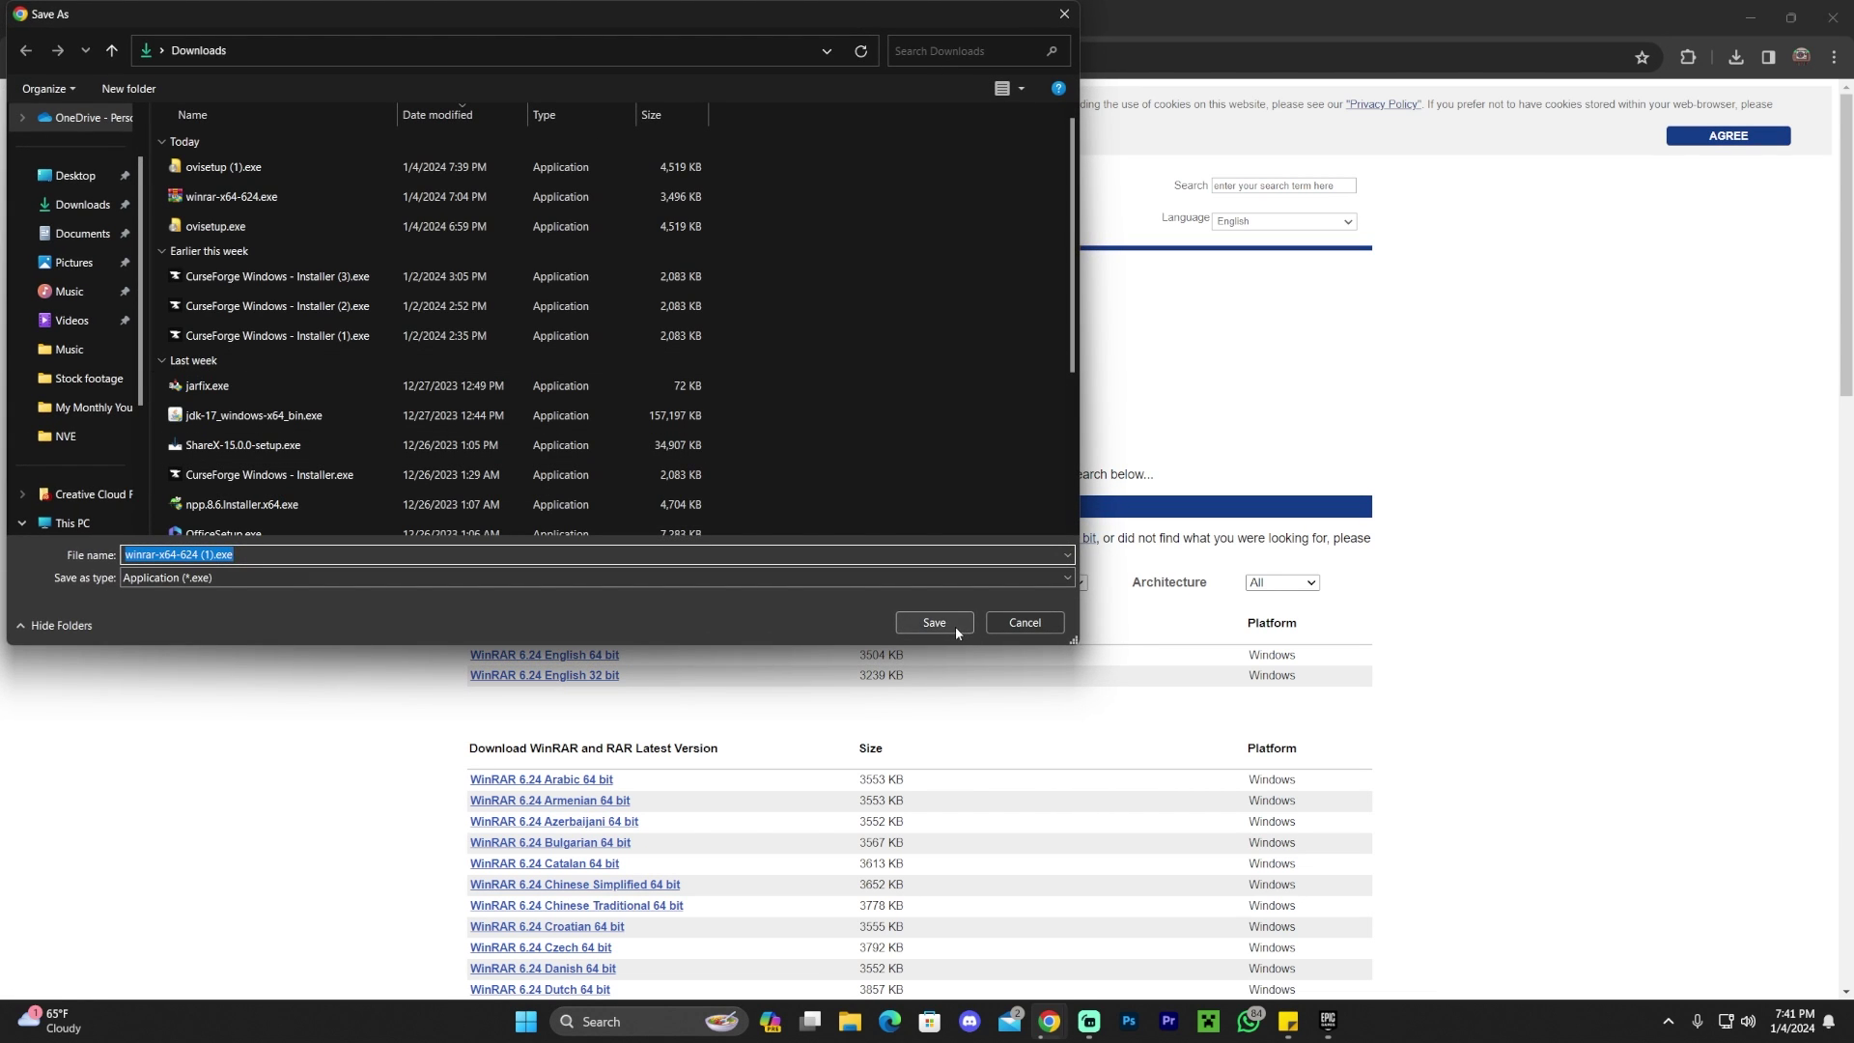
{"action": "left_click", "coordinate": [935, 623]}
{"action": "double_click", "coordinate": [1398, 9]}
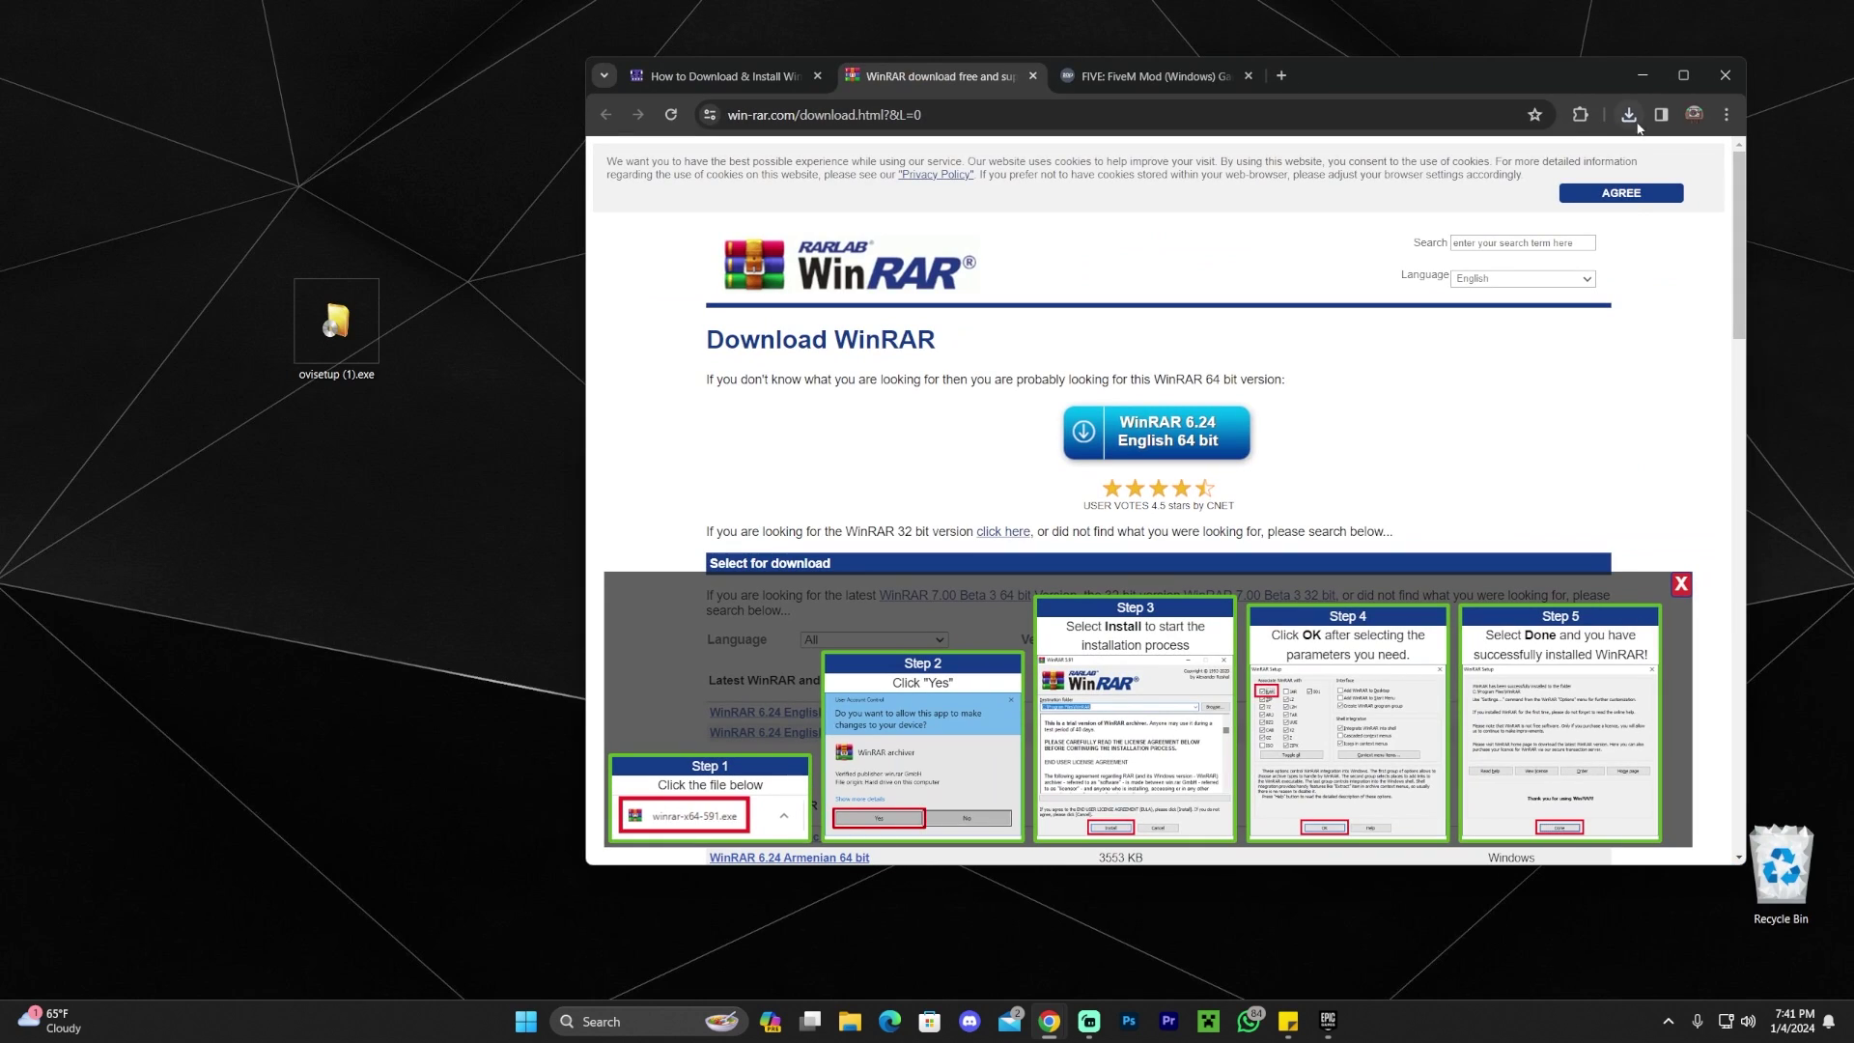
{"action": "left_click", "coordinate": [1632, 117]}
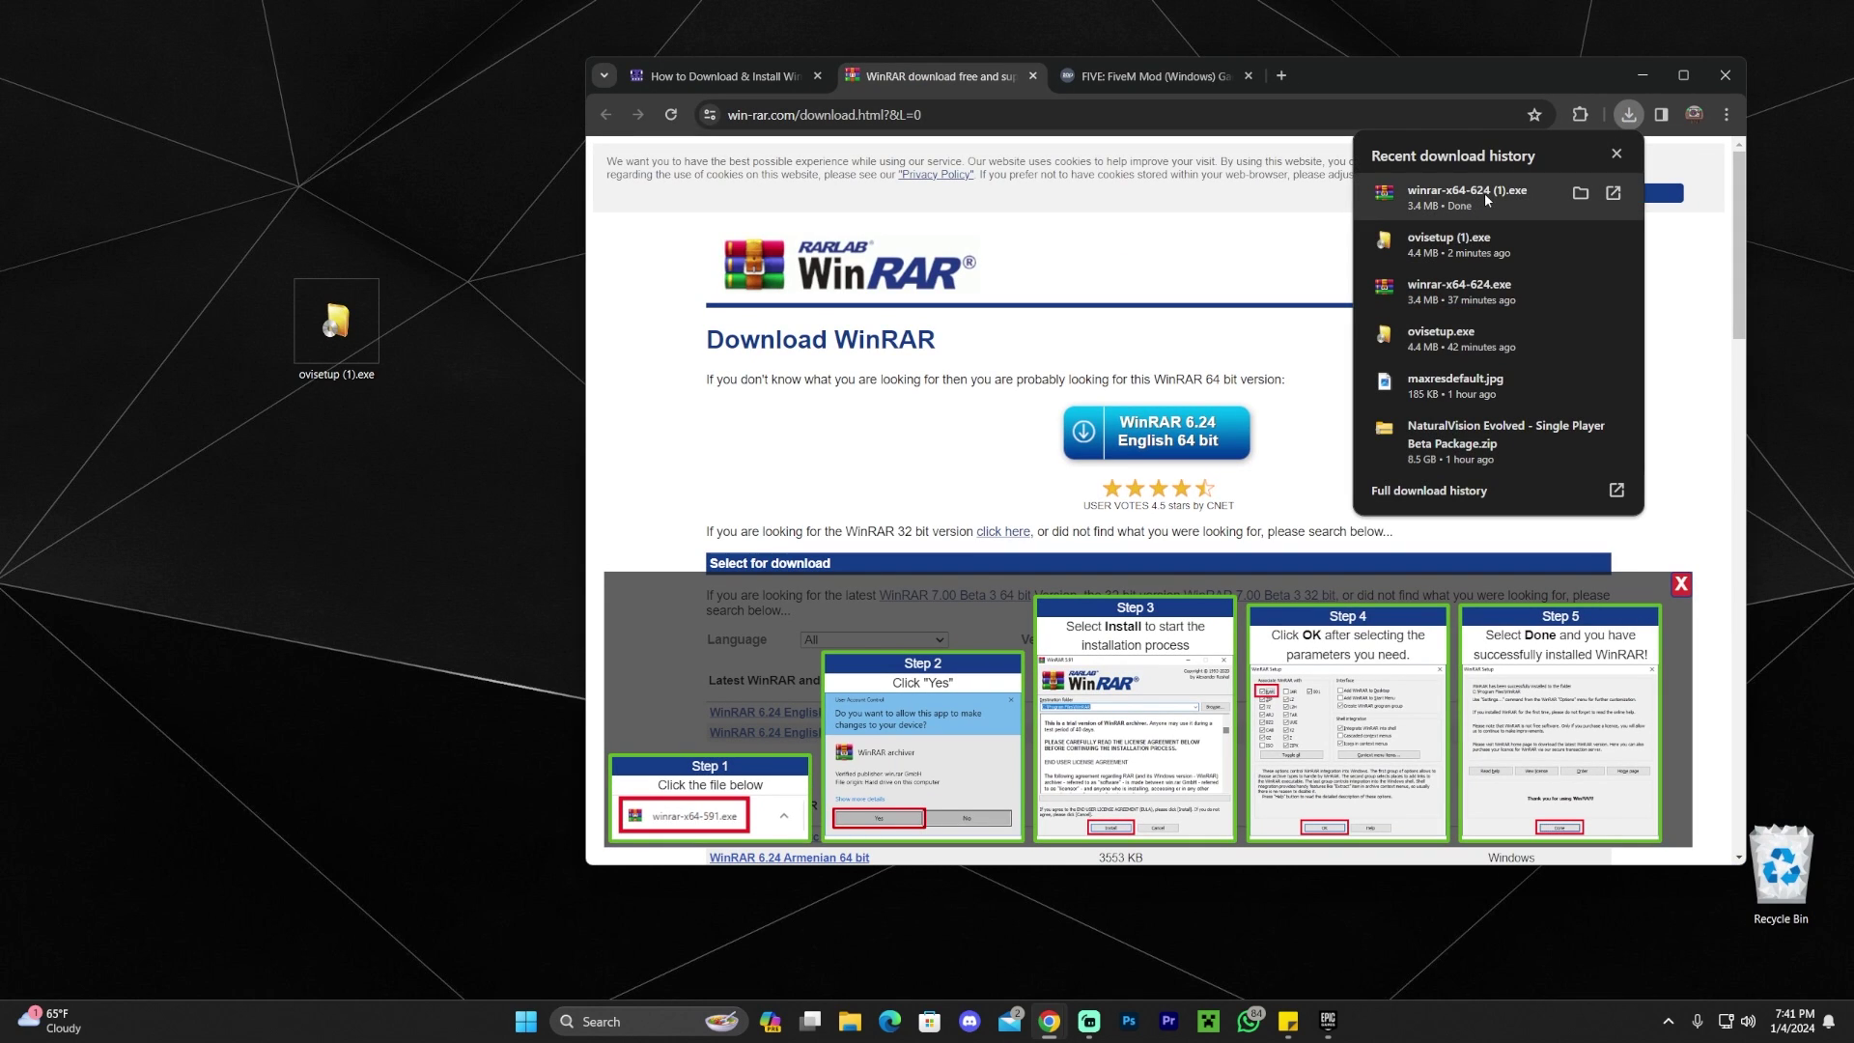
{"action": "left_click", "coordinate": [1466, 193]}
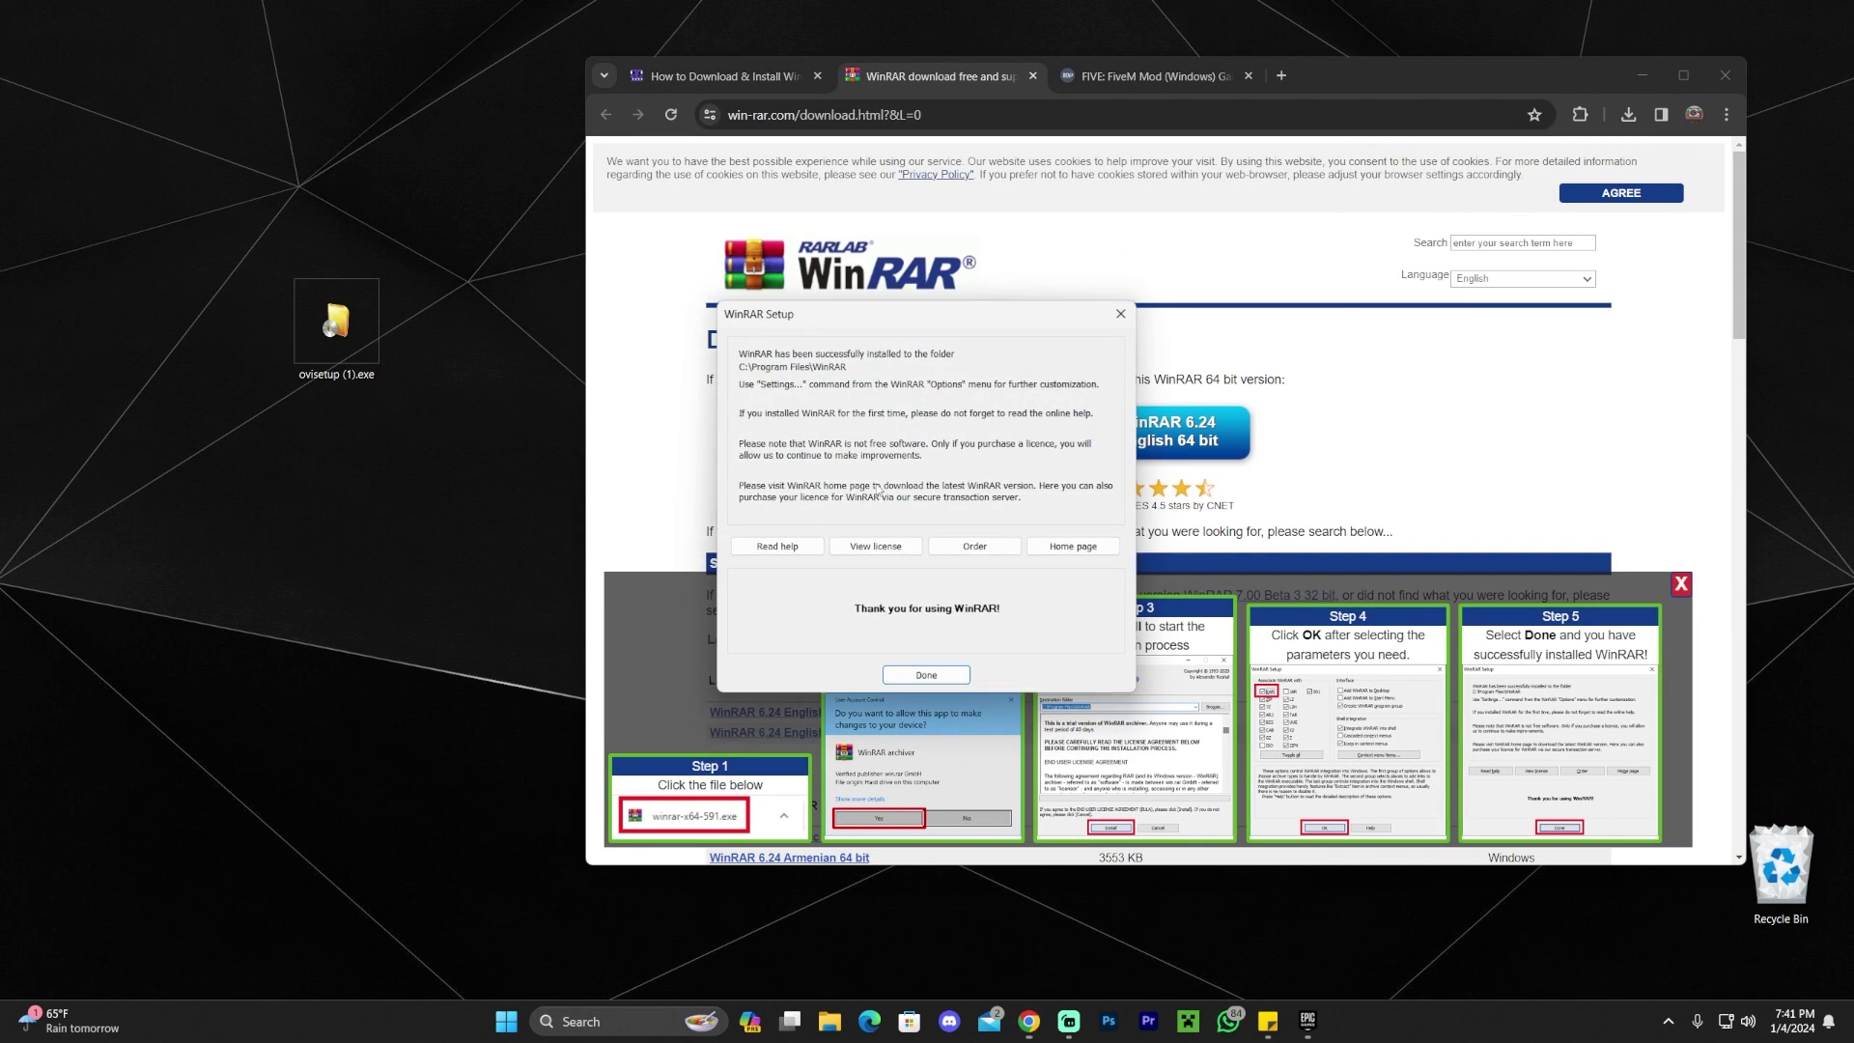
{"action": "left_click", "coordinate": [951, 675]}
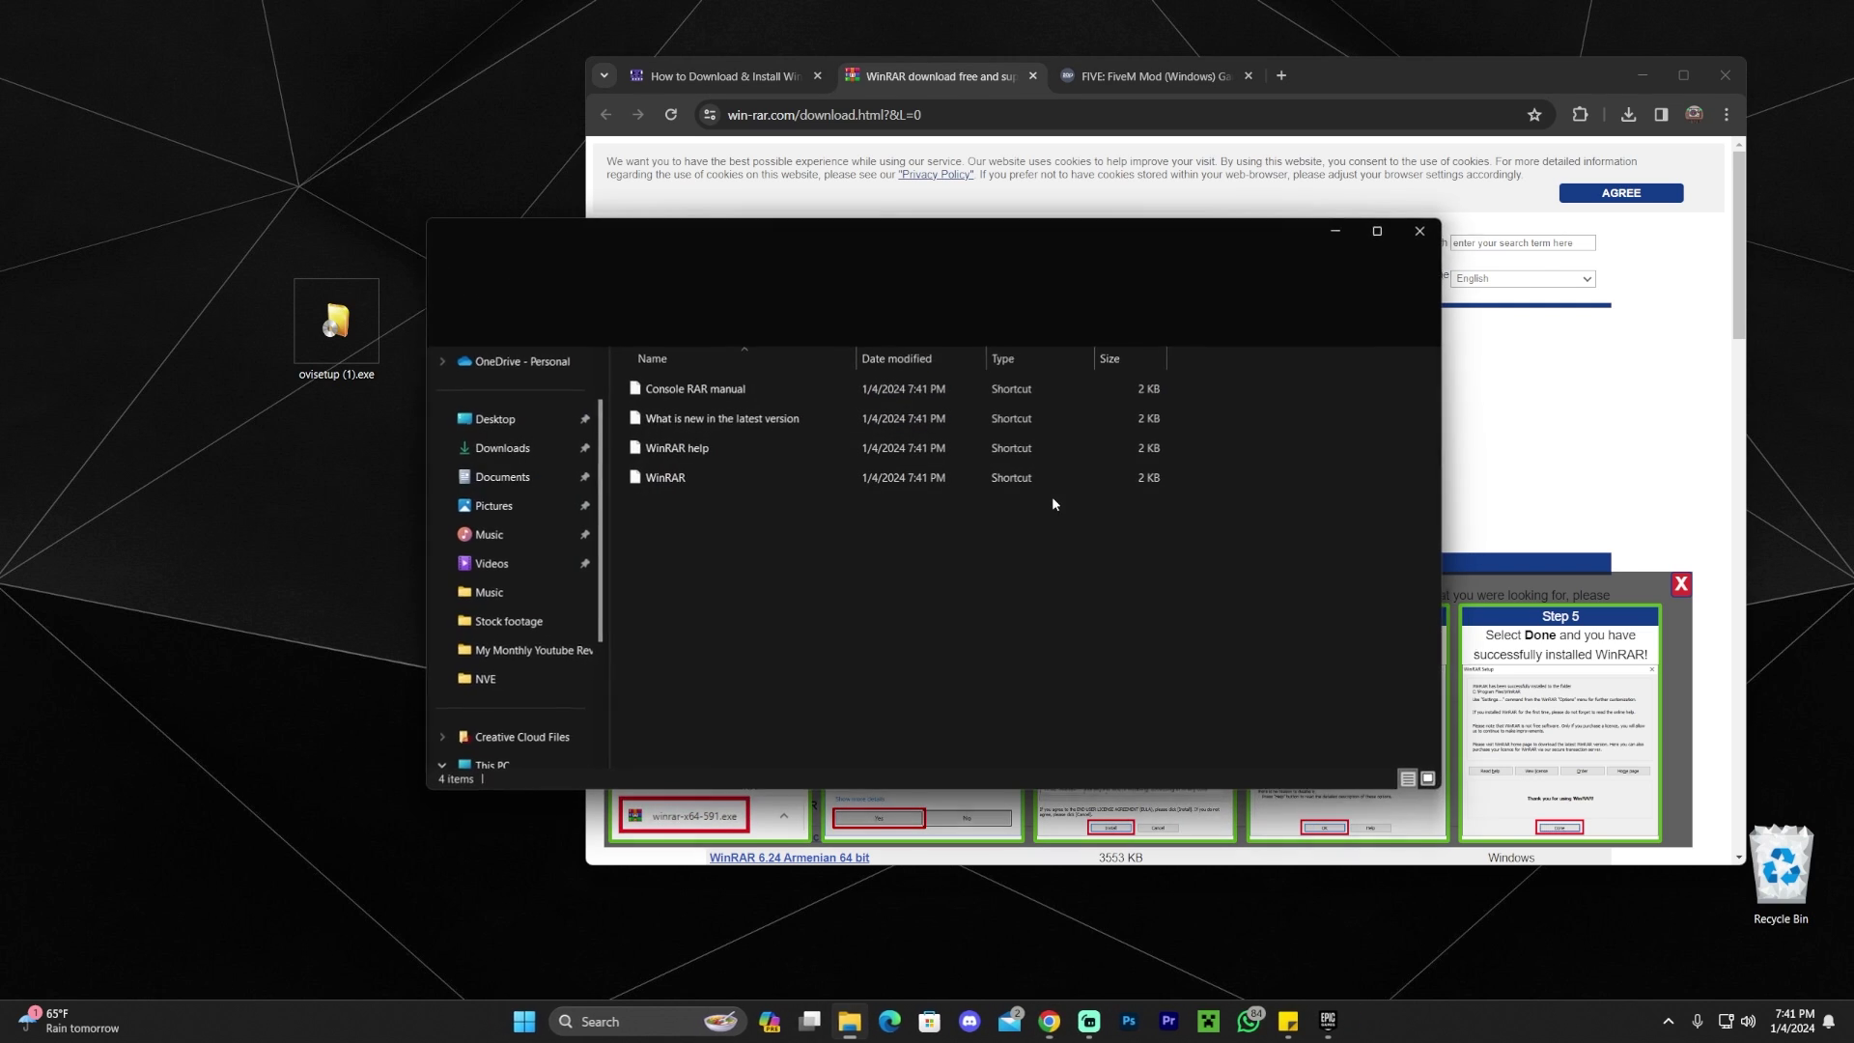
{"action": "left_click", "coordinate": [1420, 231]}
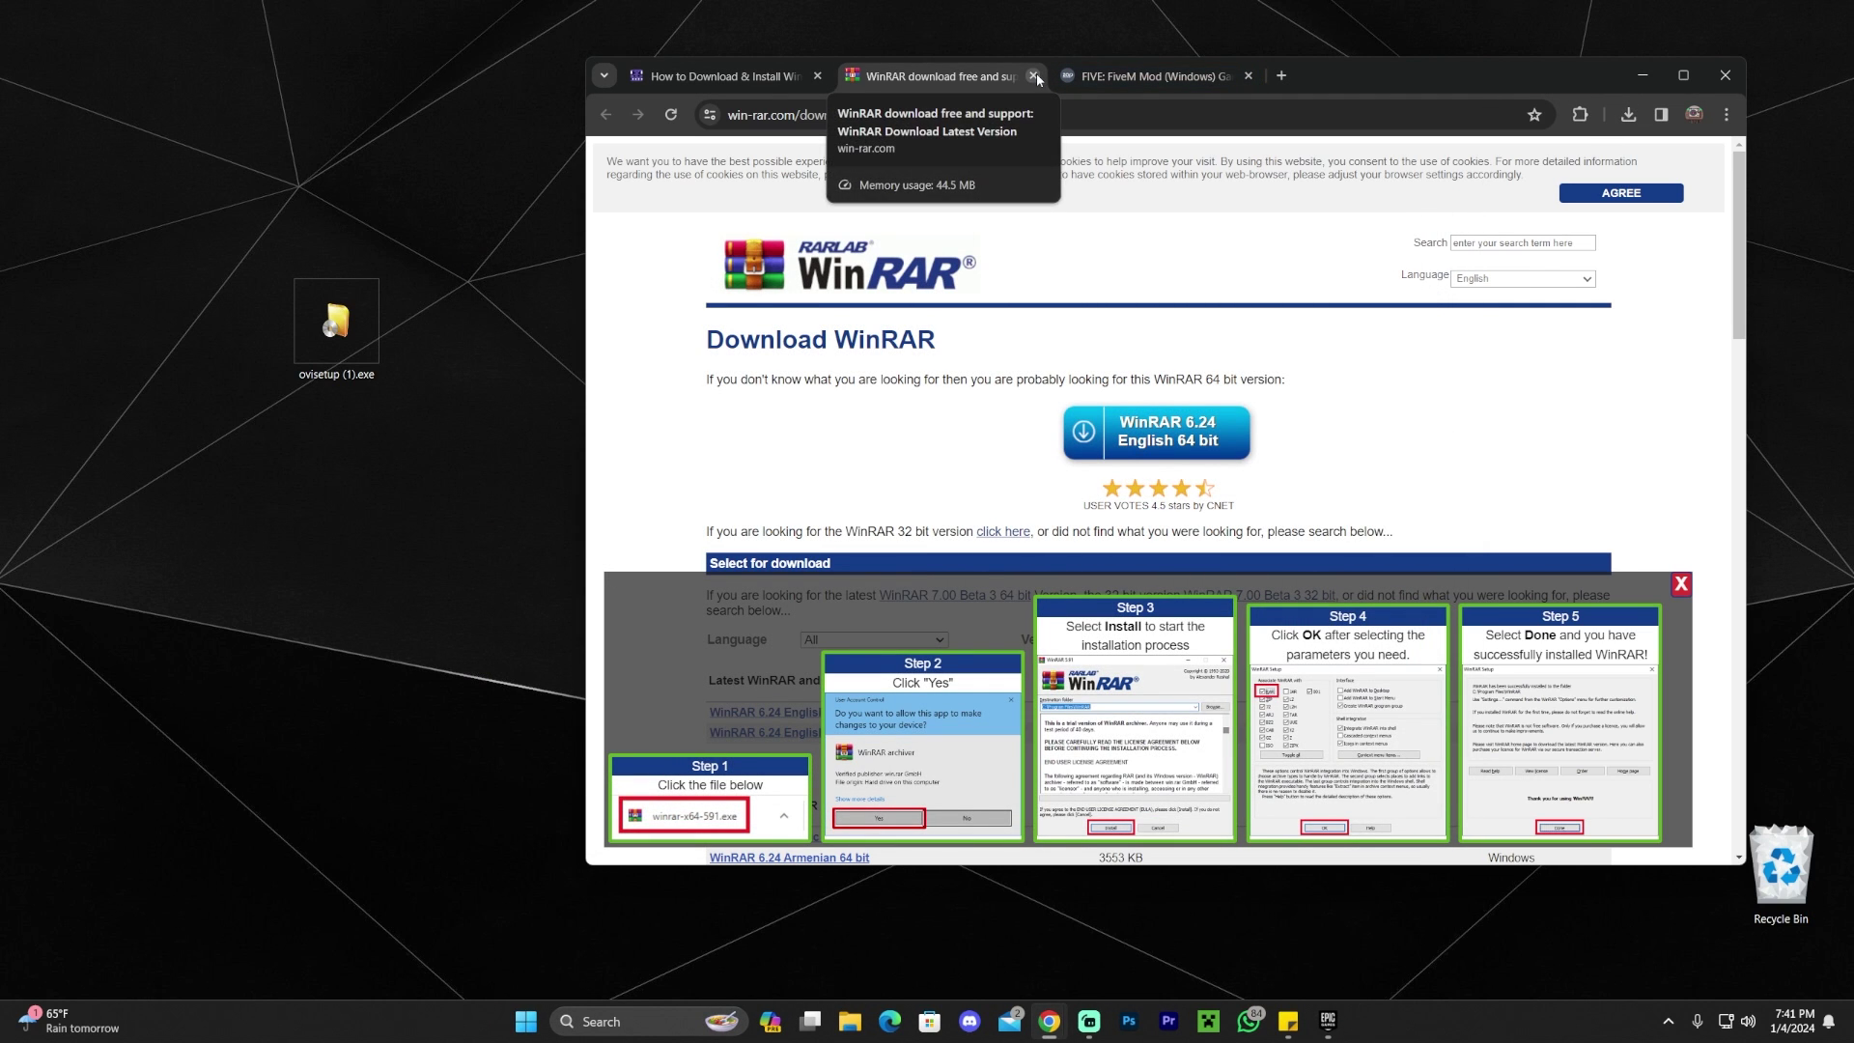
Step: Move the NaturalVision Evolved zip on the desktop next to ovisetup (1).exe
{"action": "left_click", "coordinate": [1642, 75]}
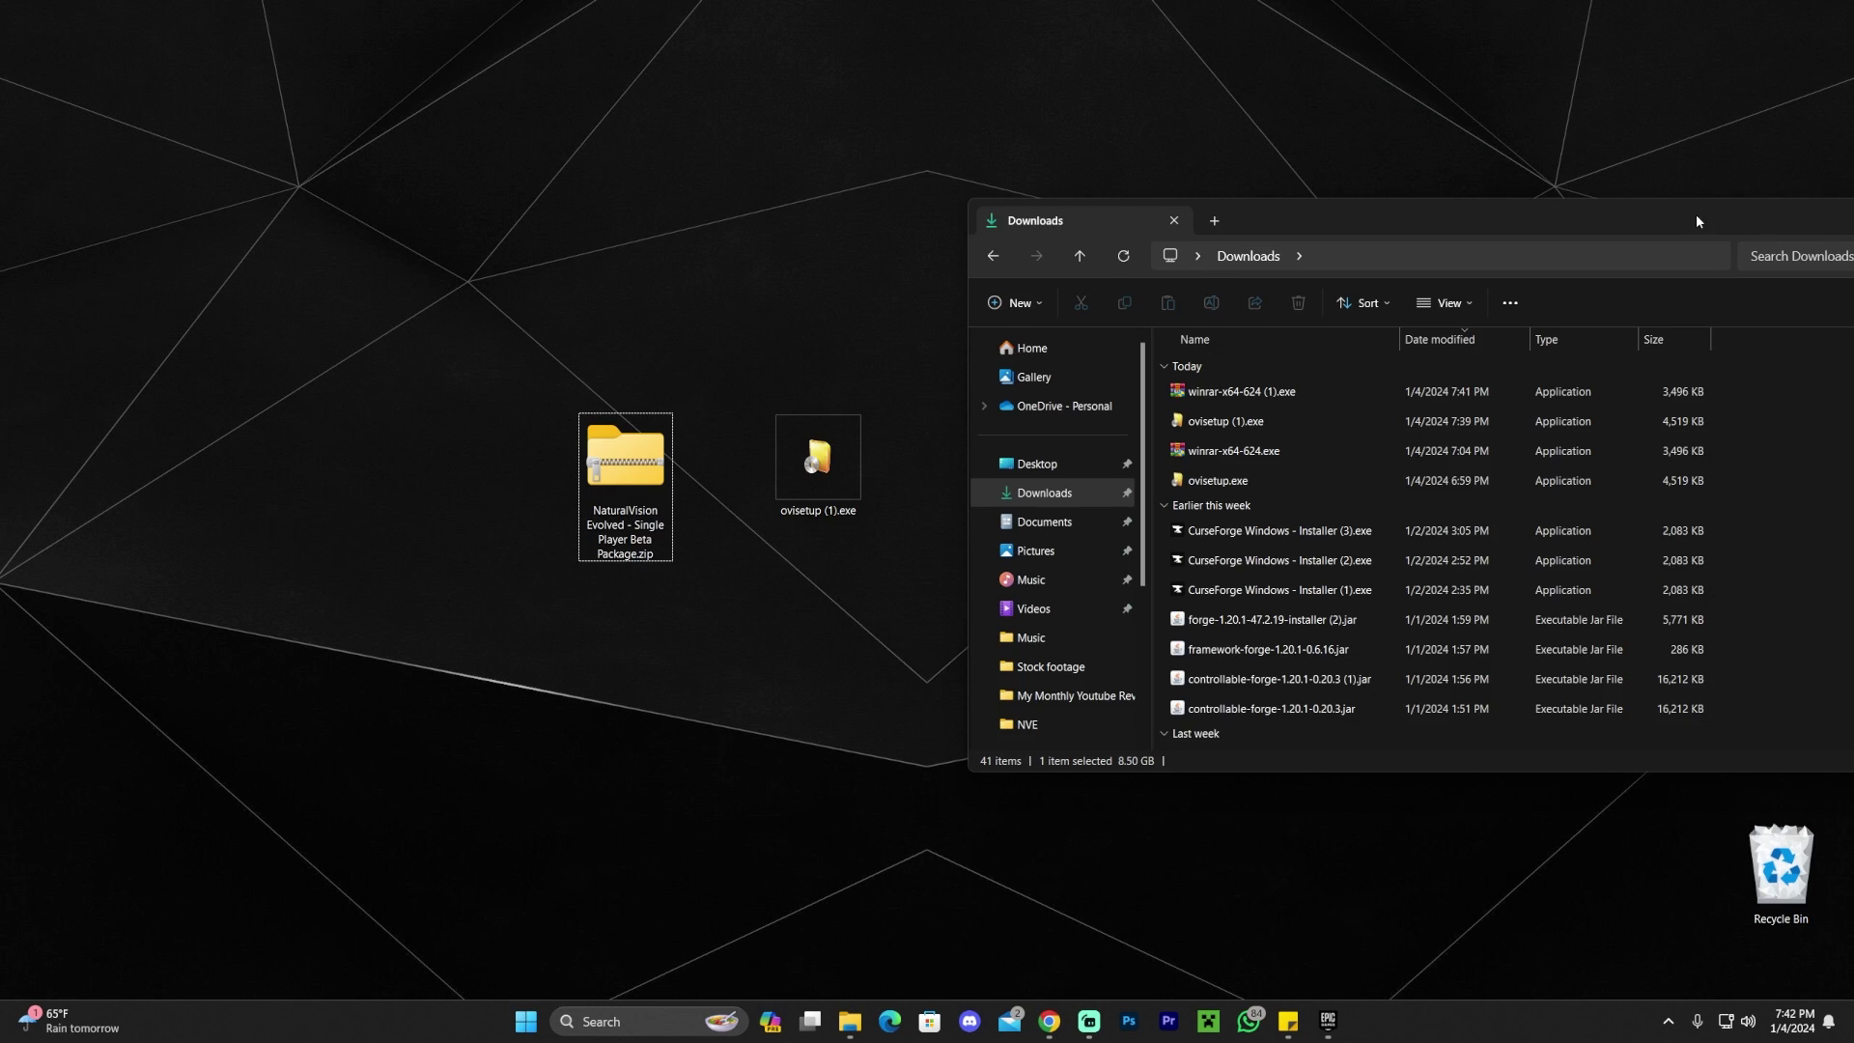
{"action": "left_click", "coordinate": [1608, 217]}
{"action": "left_click_drag", "start_coordinate": [585, 497], "coordinate": [682, 497]}
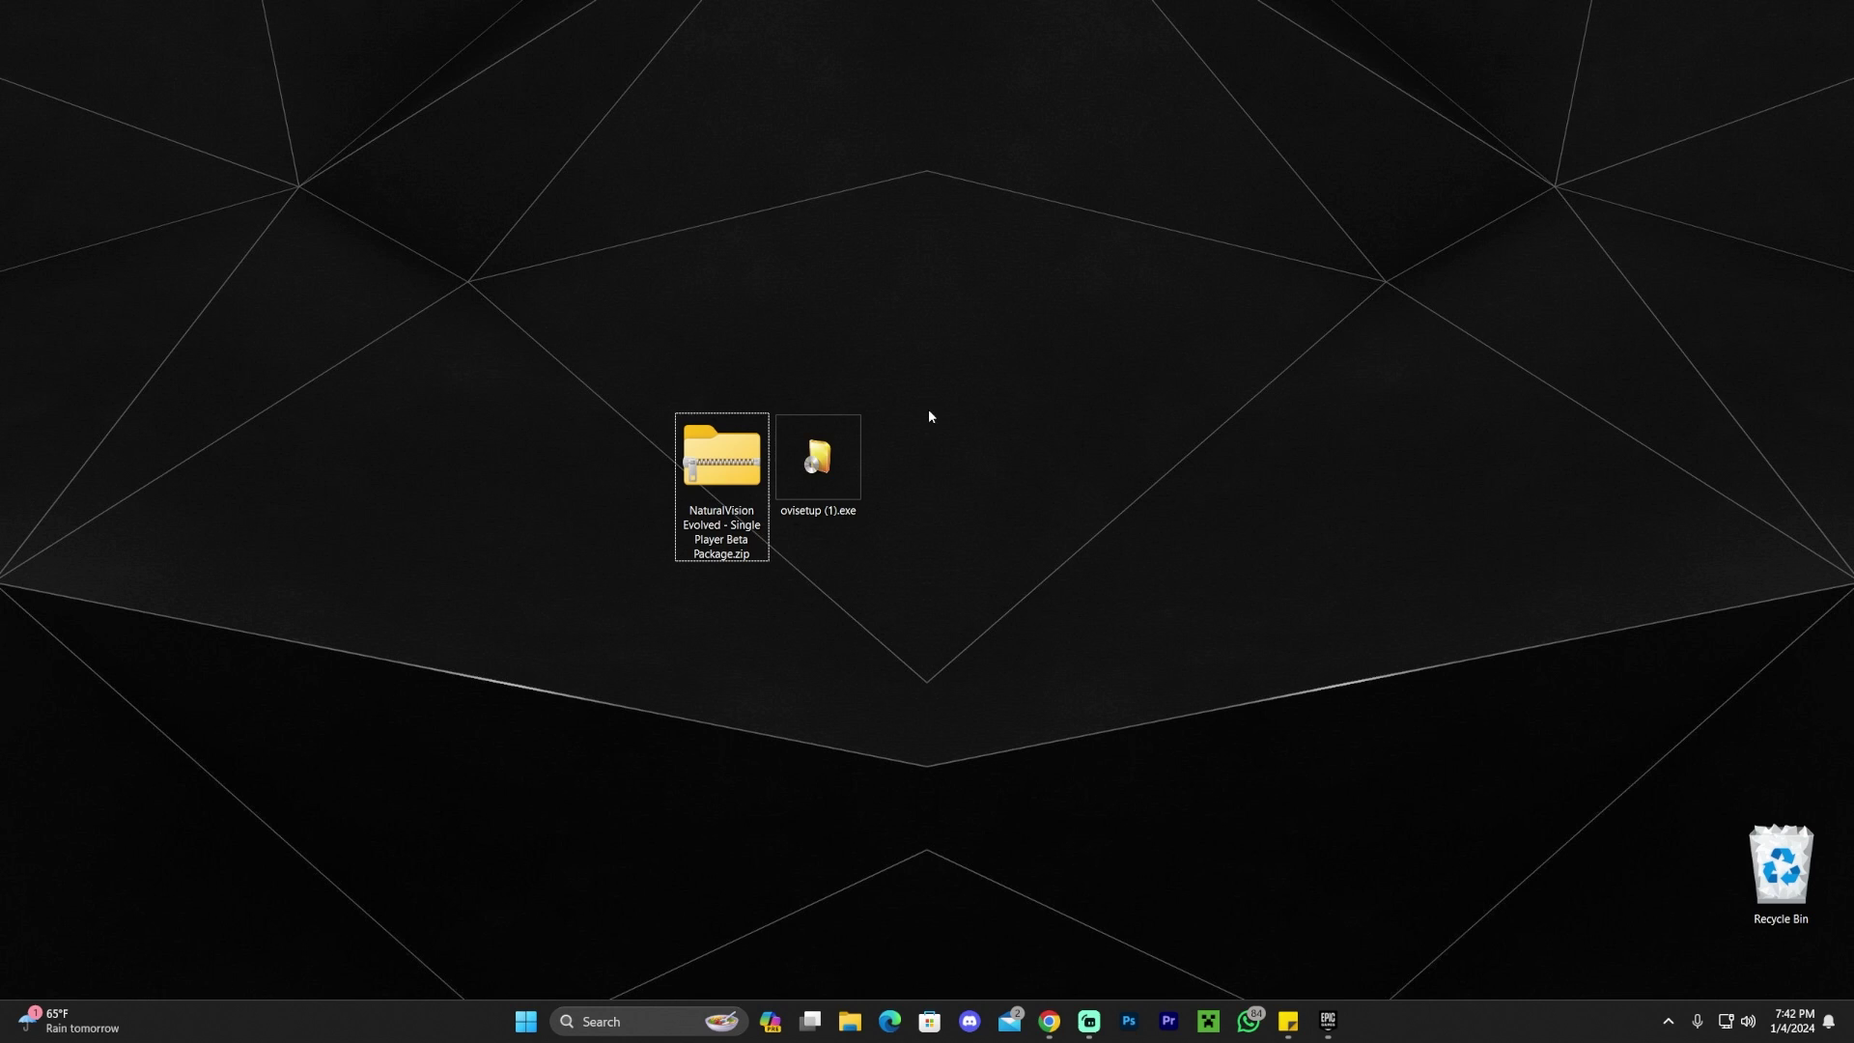
{"action": "left_click", "coordinate": [814, 518]}
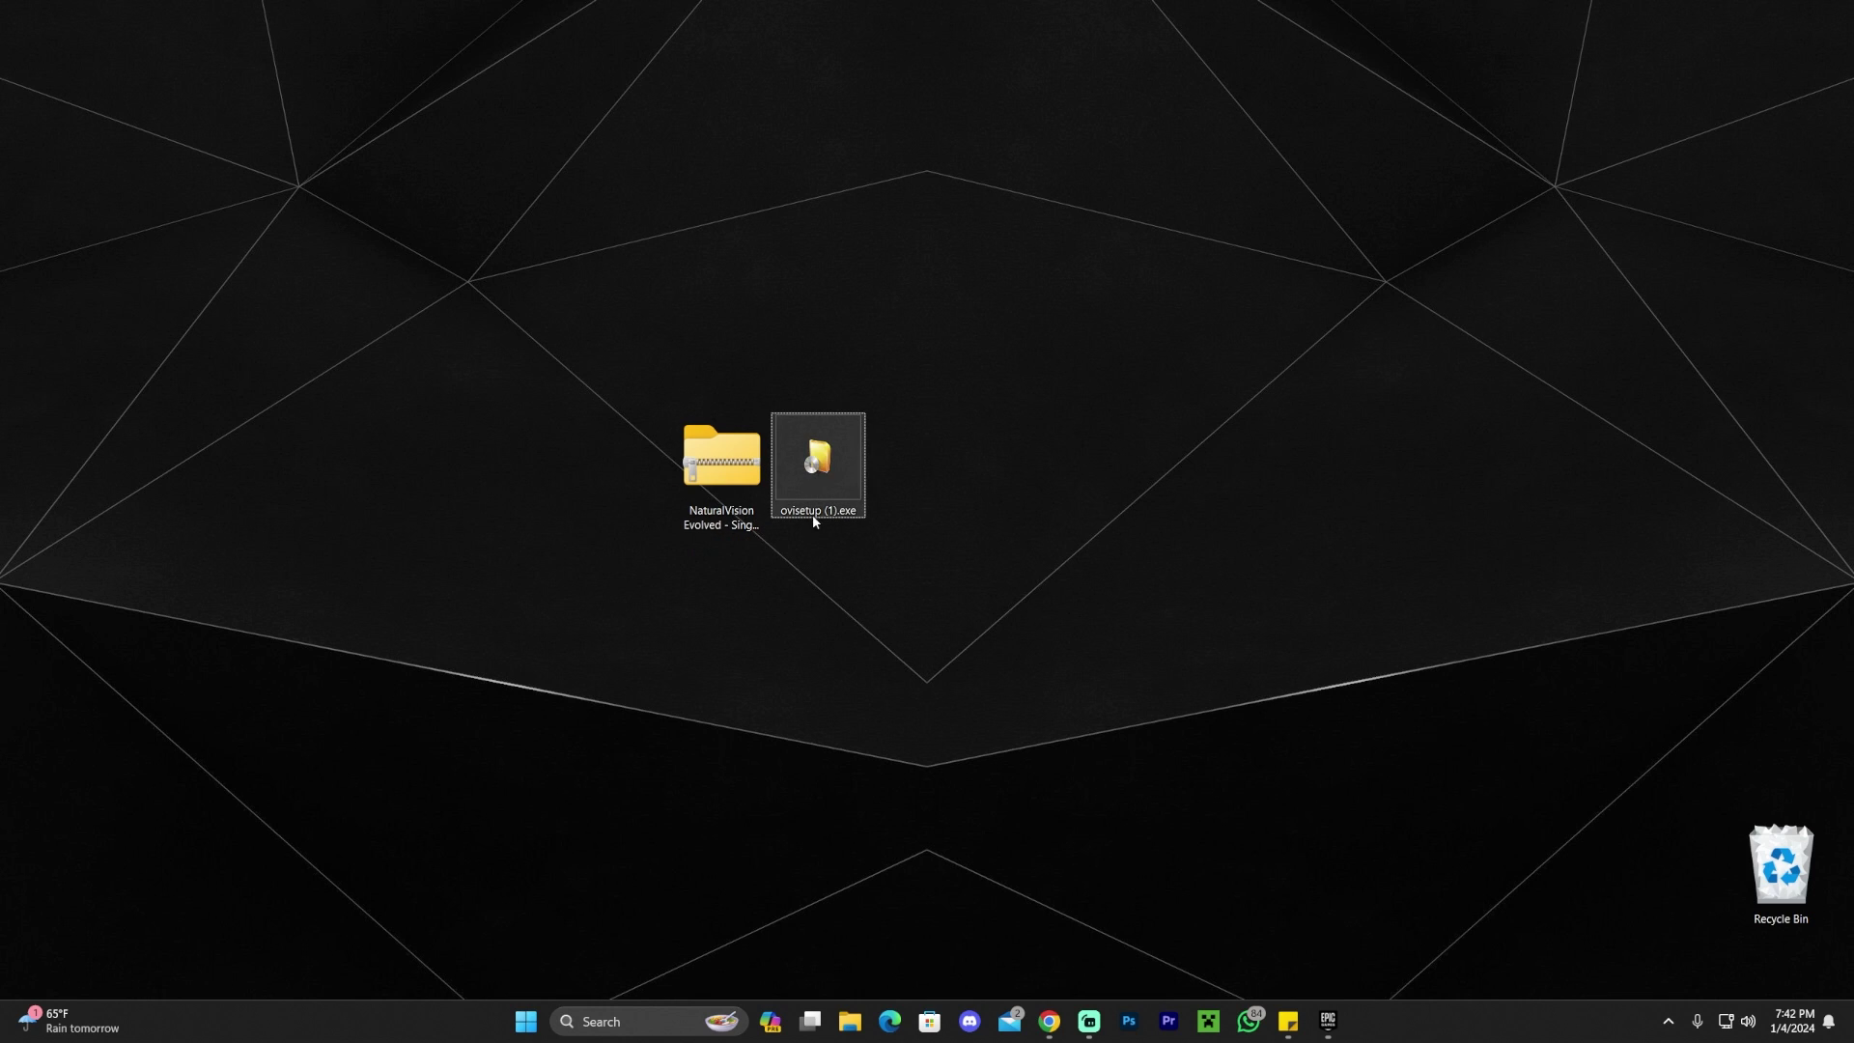
Step: Install OpenIV 4.1 in English, accepting the licence and keeping the desktop icon
{"action": "double_click", "coordinate": [827, 457]}
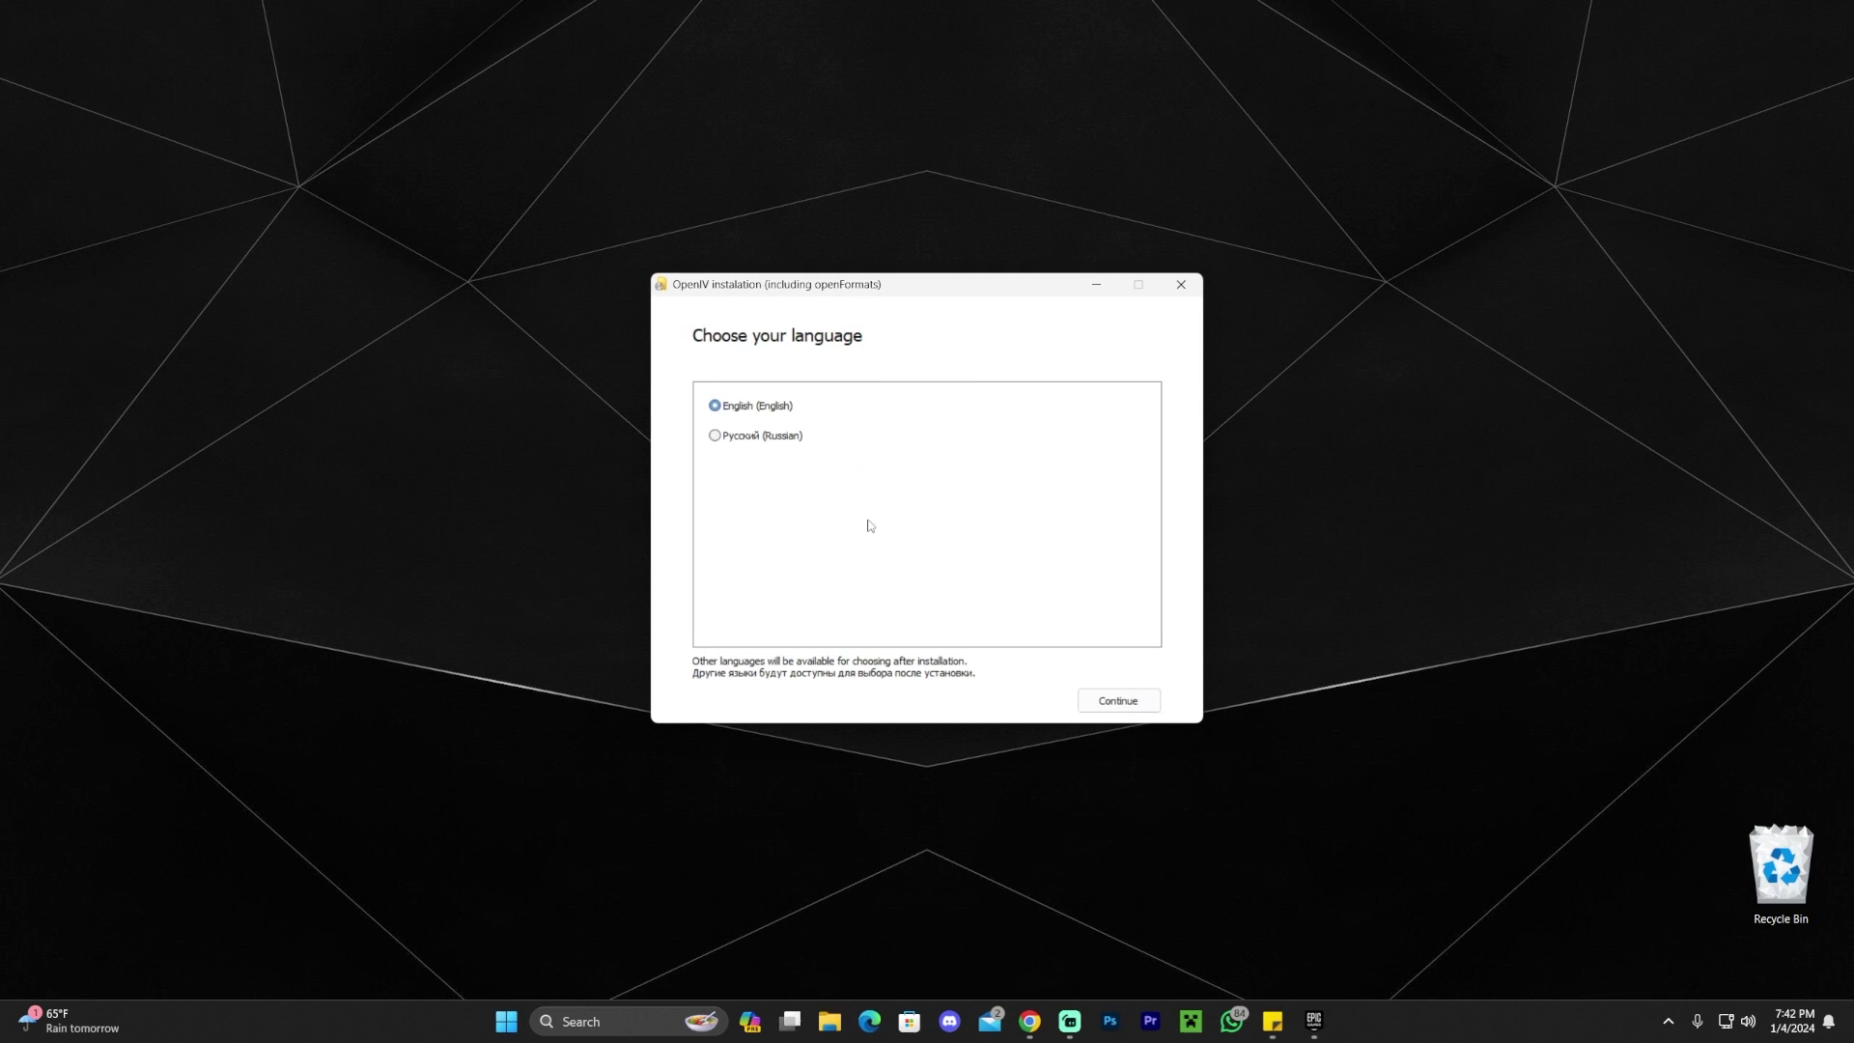
{"action": "left_click", "coordinate": [1118, 699]}
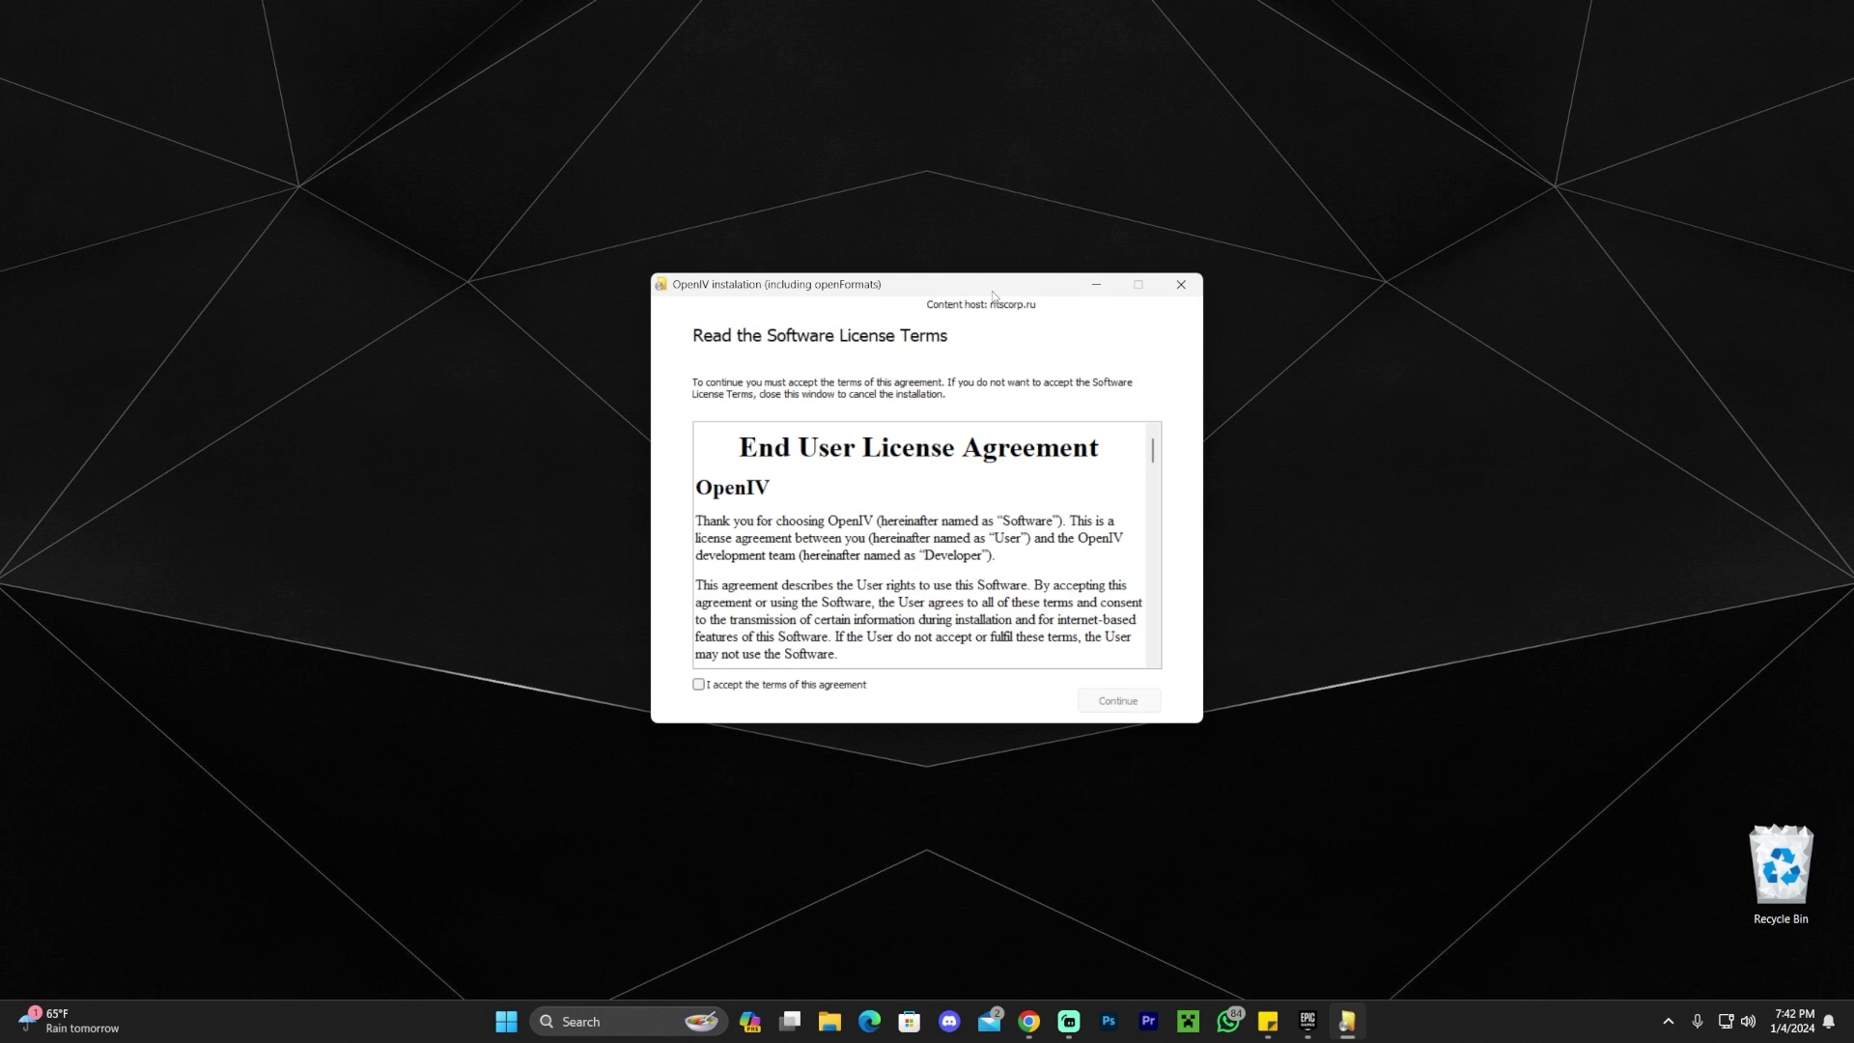
{"action": "left_click", "coordinate": [698, 683]}
{"action": "left_click", "coordinate": [1118, 700]}
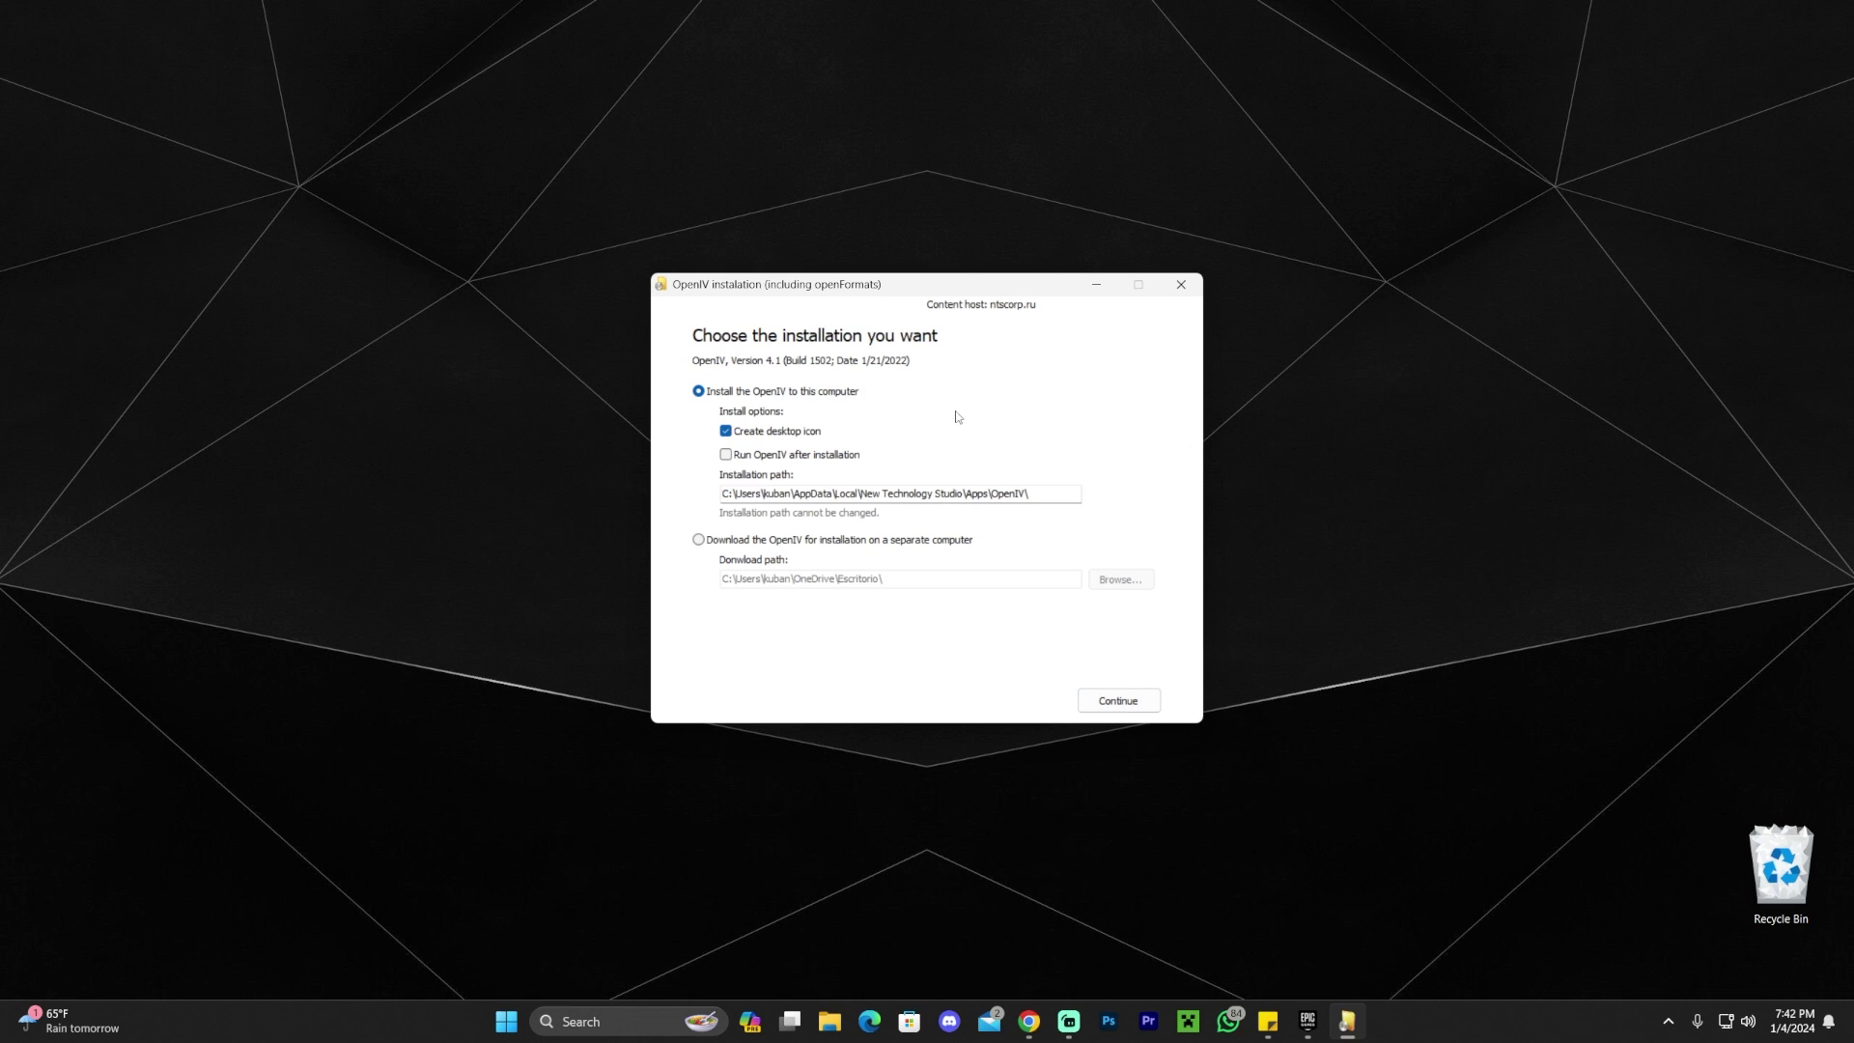
{"action": "left_click", "coordinate": [1118, 700]}
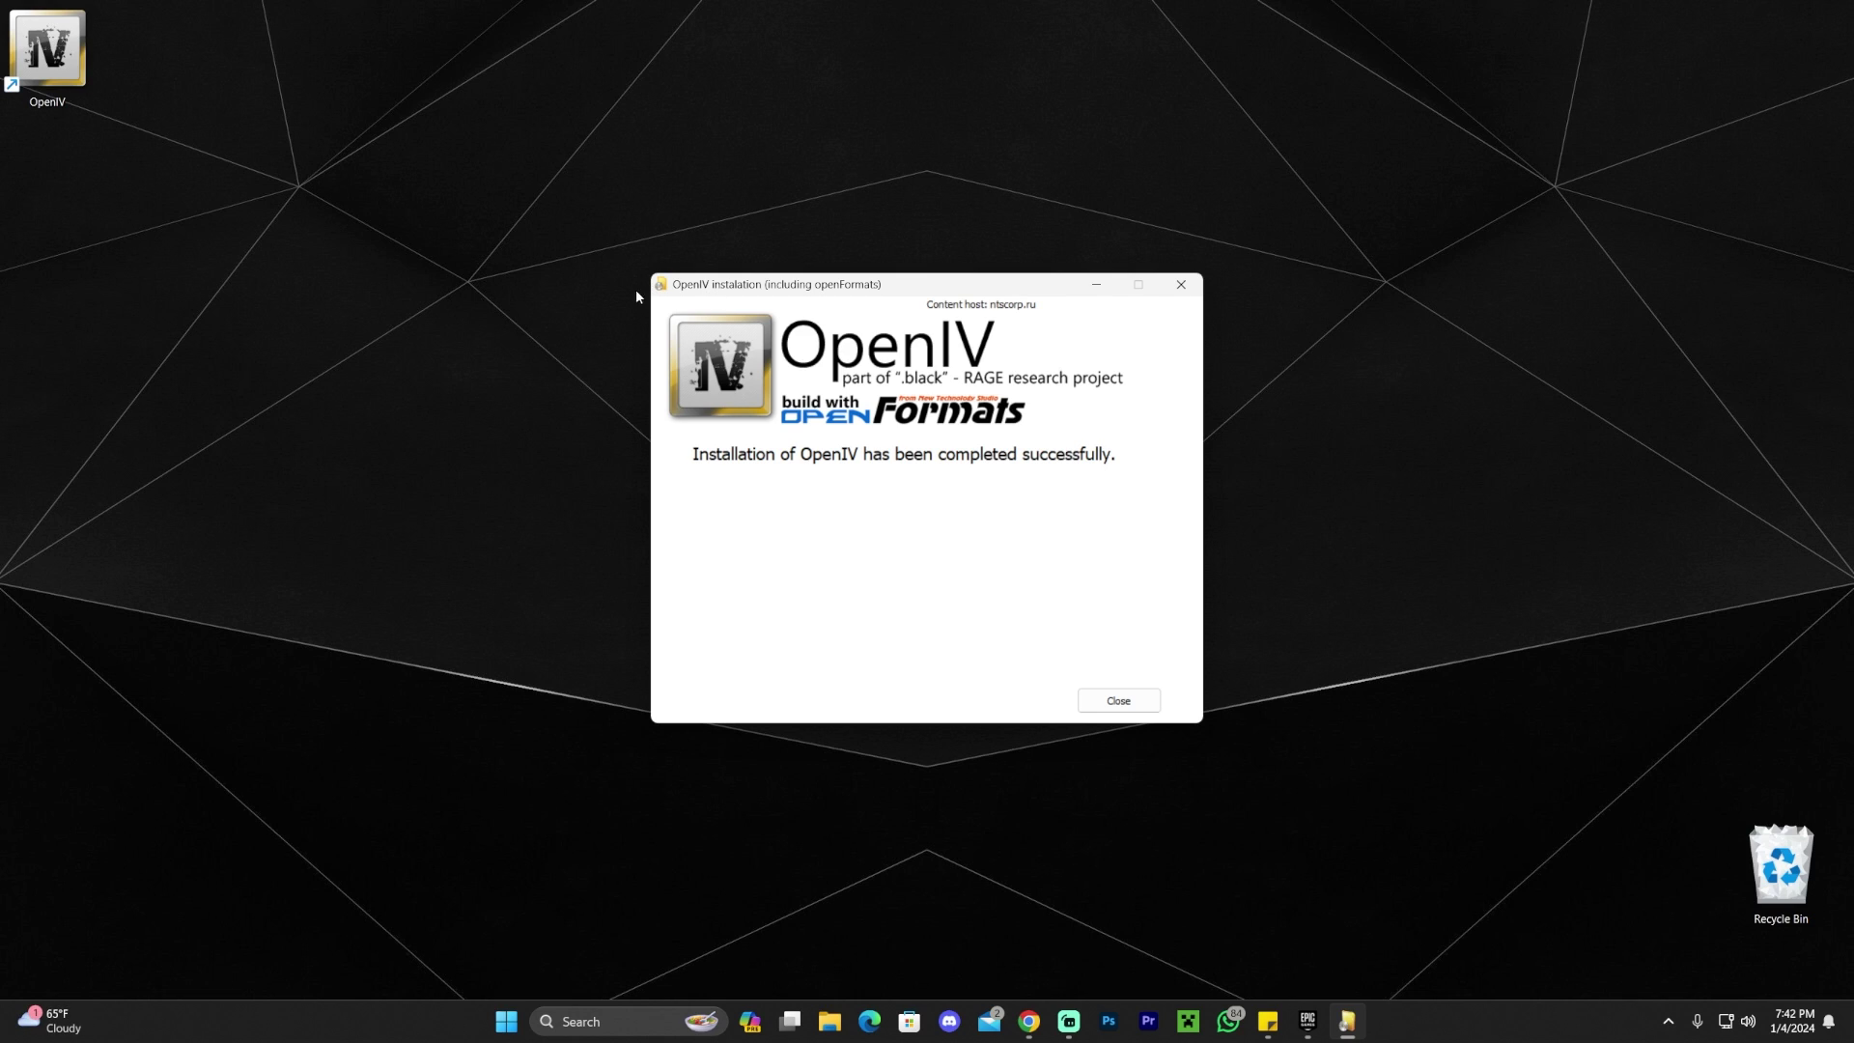
{"action": "left_click", "coordinate": [1120, 701]}
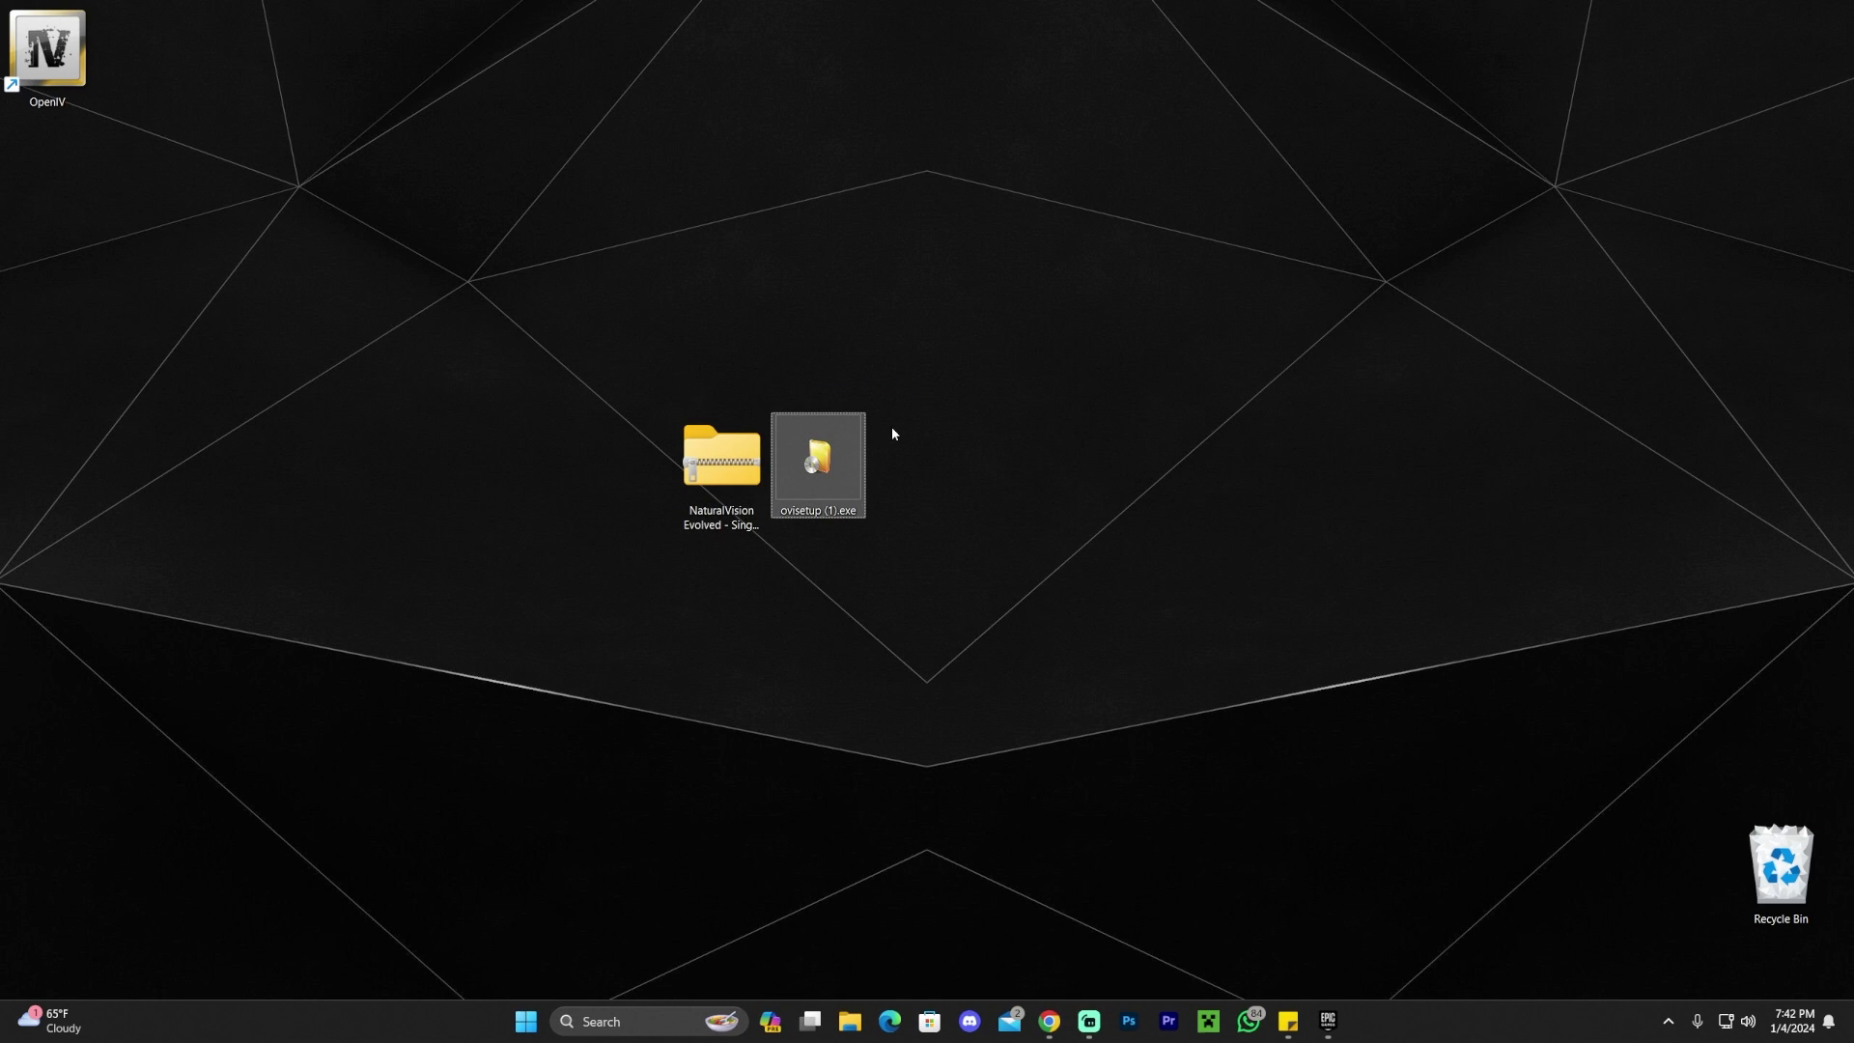
Step: Delete ovisetup (1).exe from the desktop and select the OpenIV shortcut
{"action": "key", "text": "Delete"}
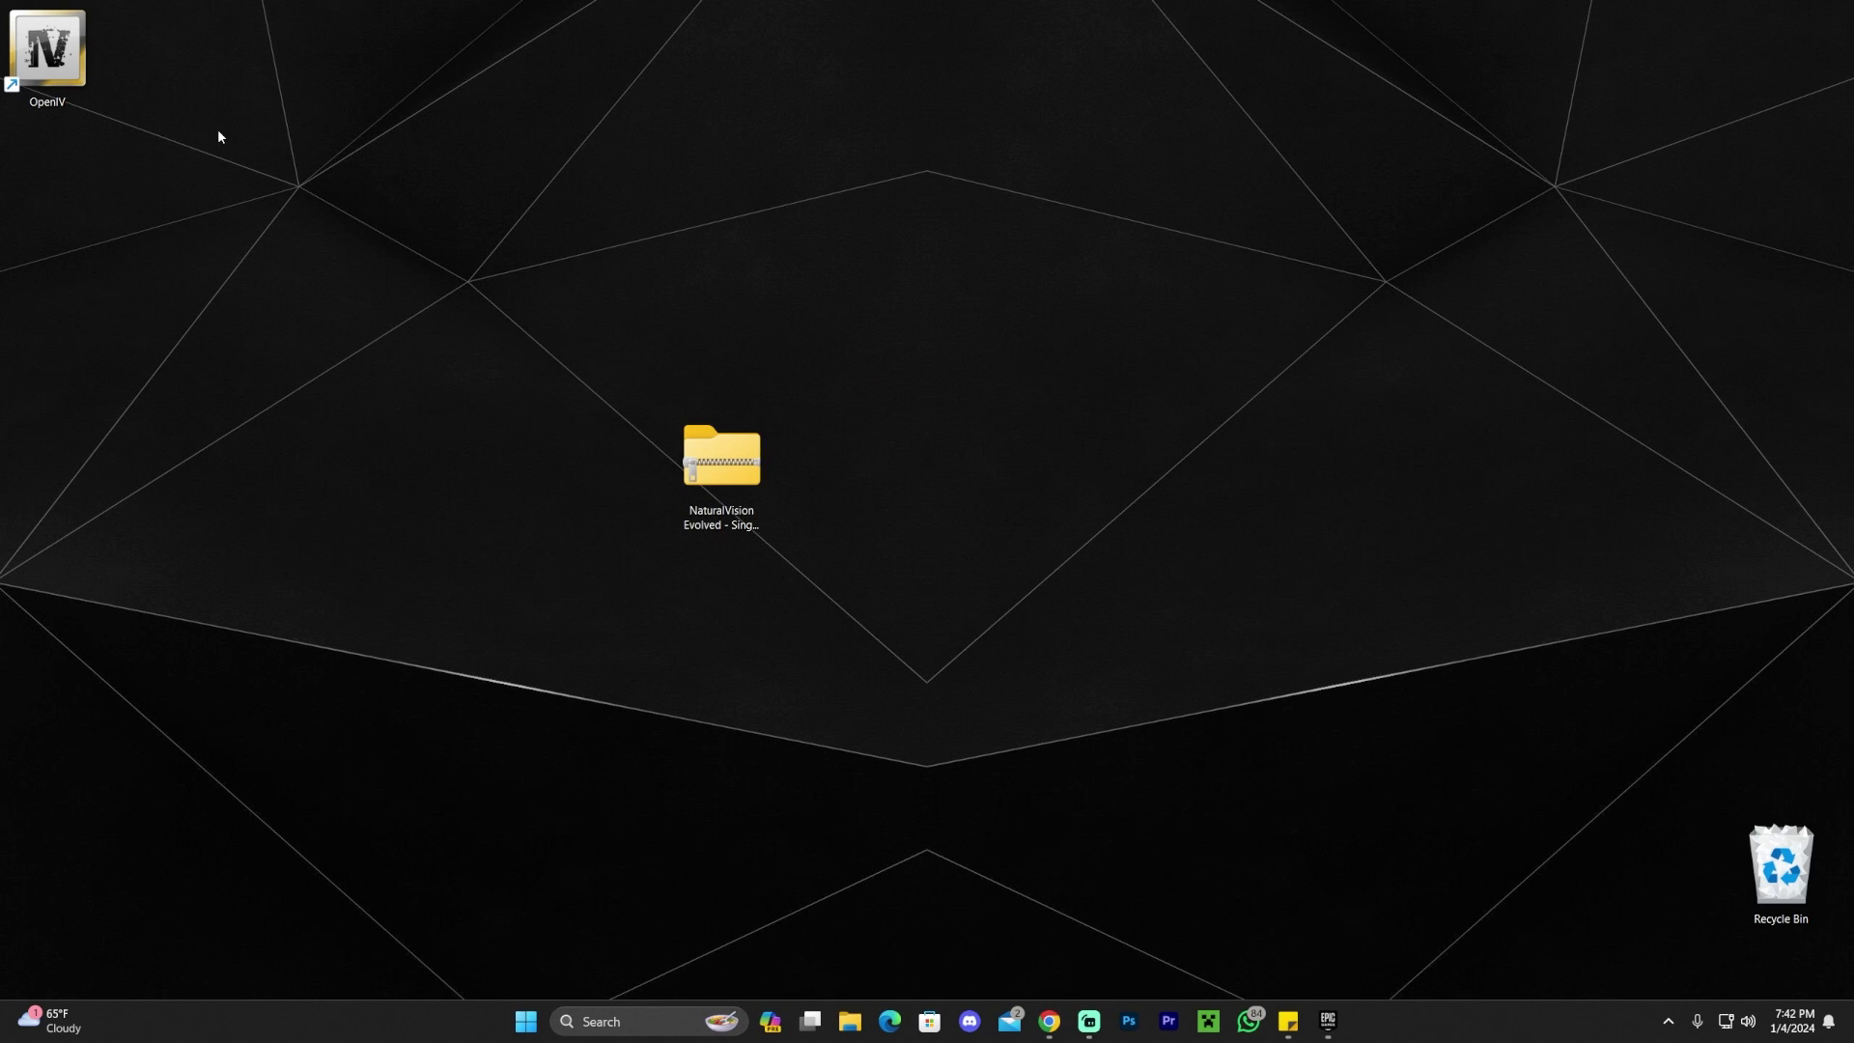
{"action": "left_click", "coordinate": [50, 54]}
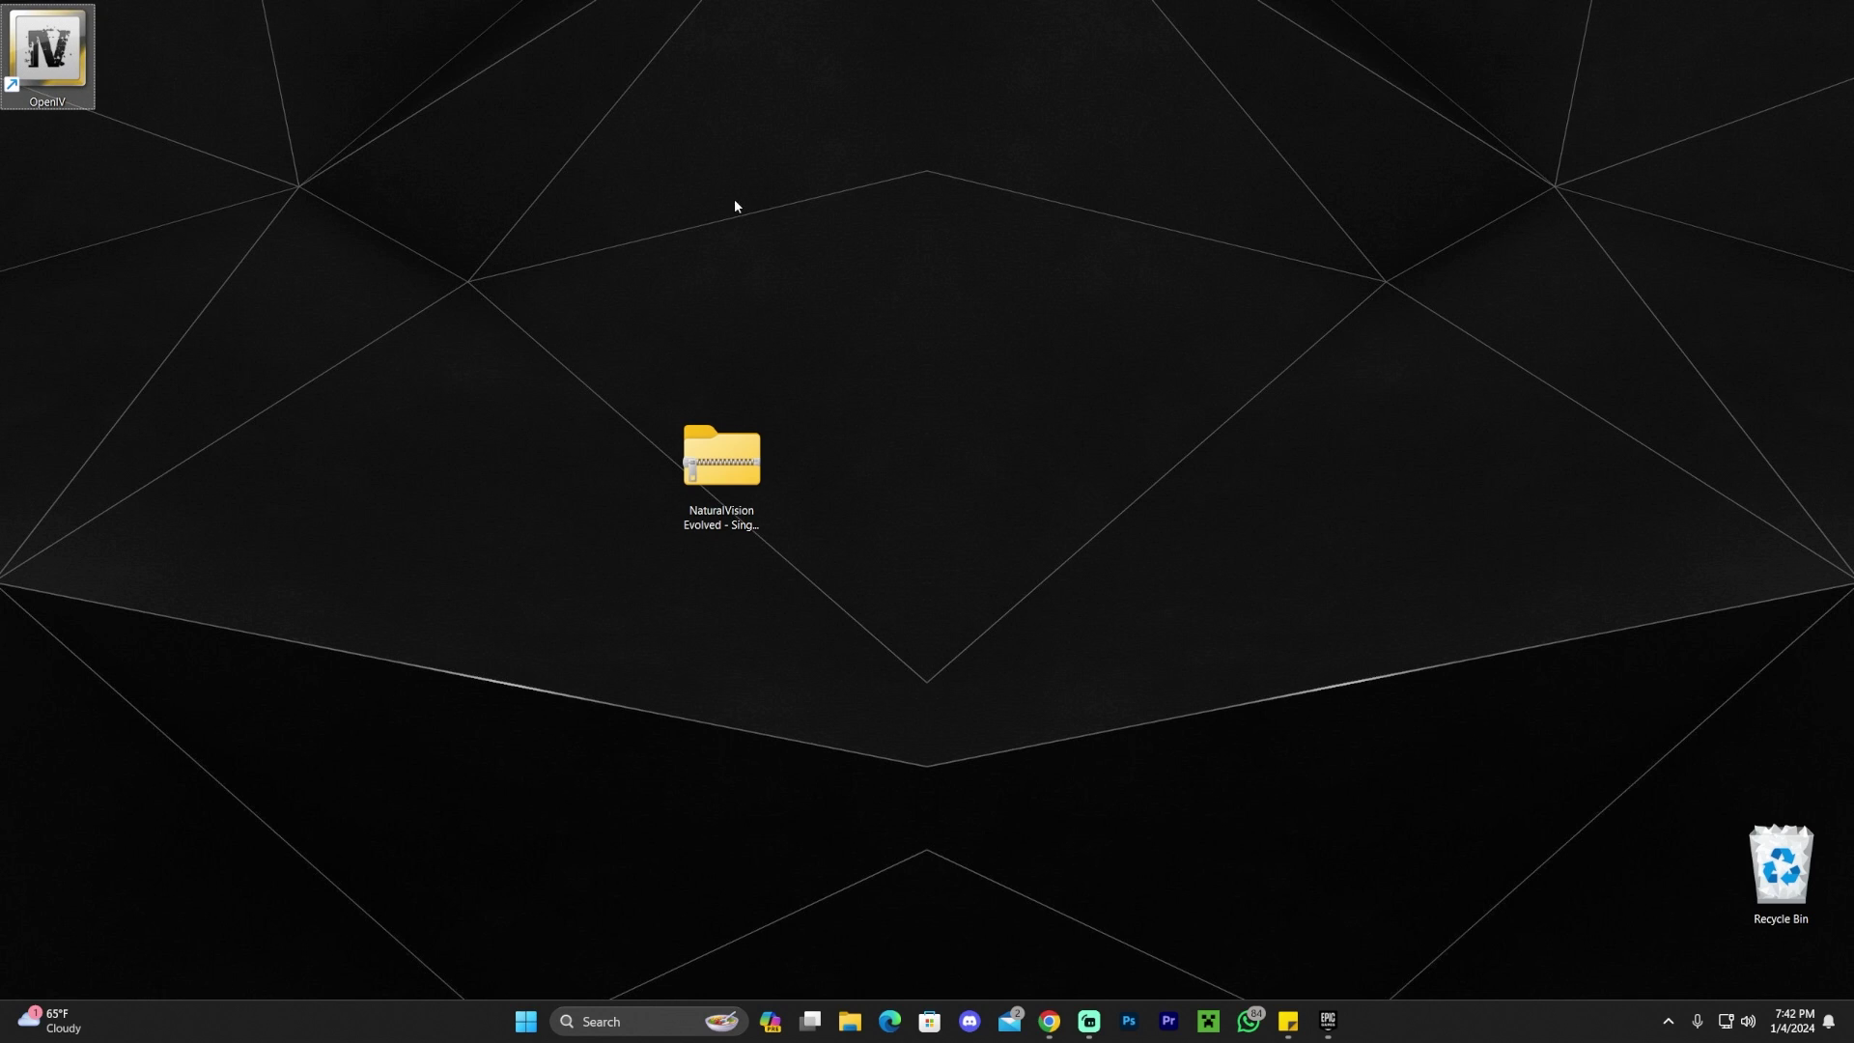